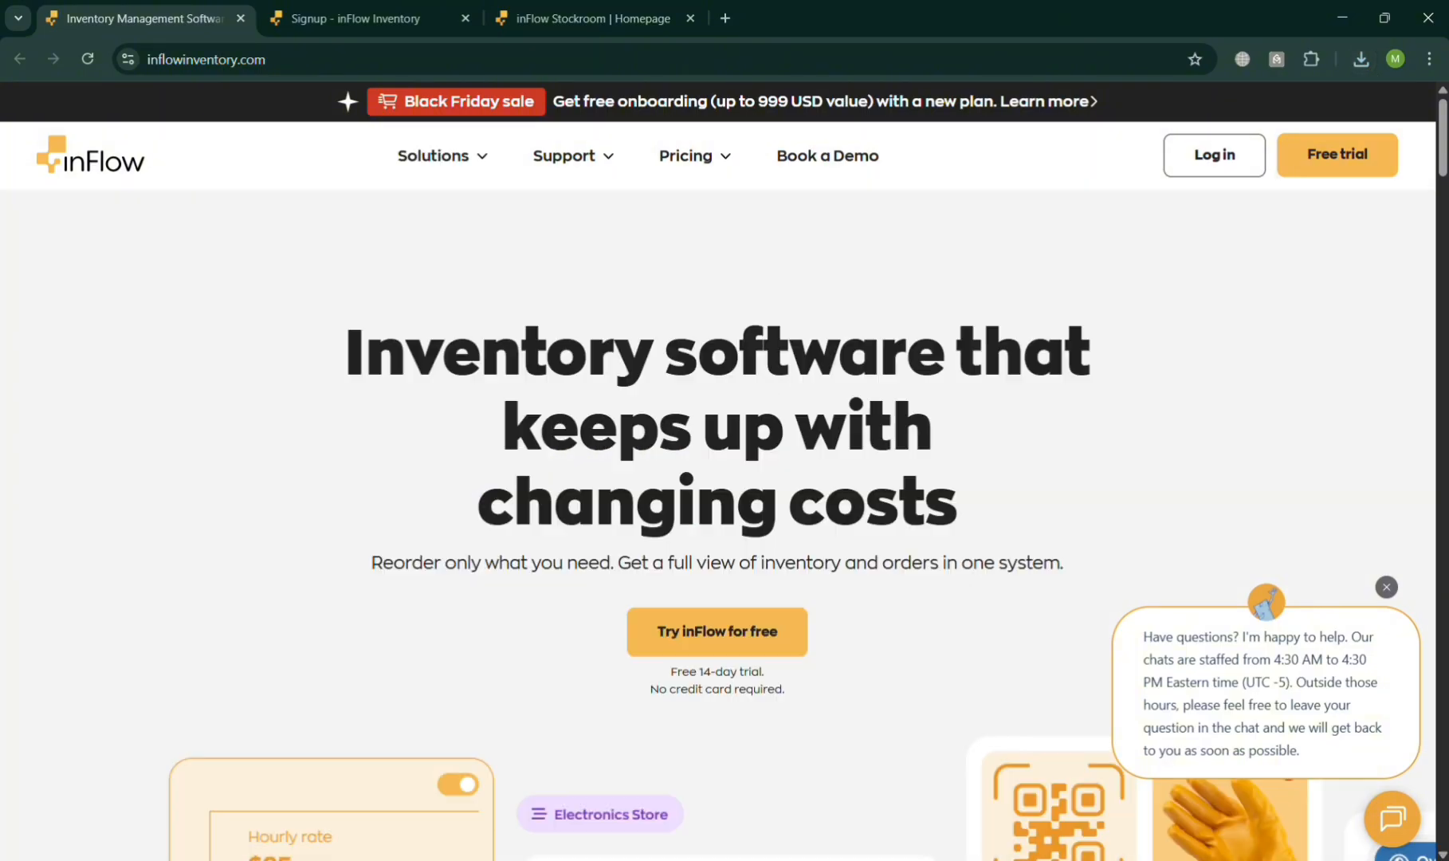
# - Dismiss the chat greeting and look through the inFlow website's homepage, including its software solutions, hardware and customer testimonials
pyautogui.scroll(-5, 934, 657)
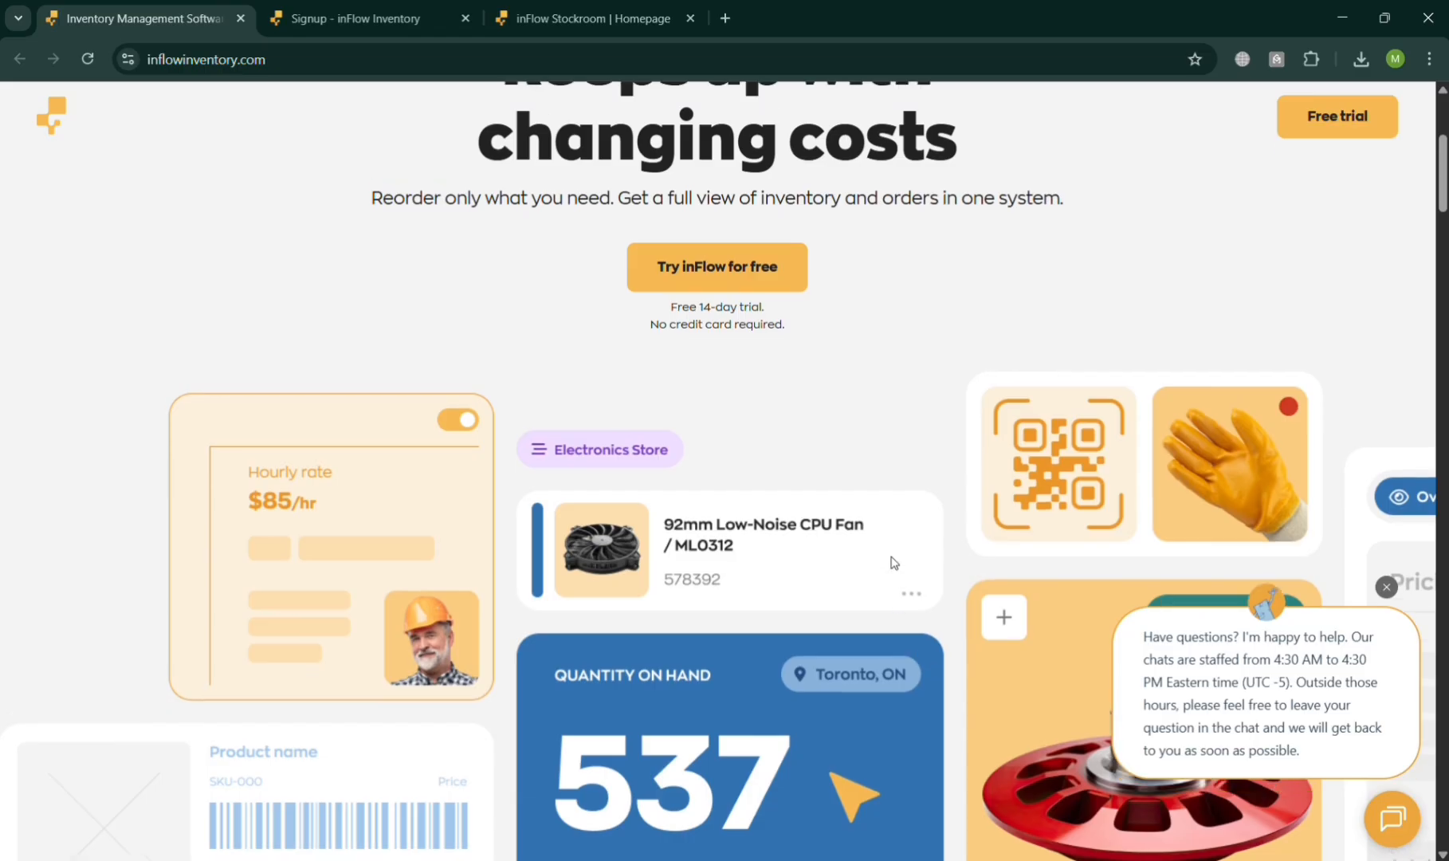
pyautogui.scroll(5, 895, 562)
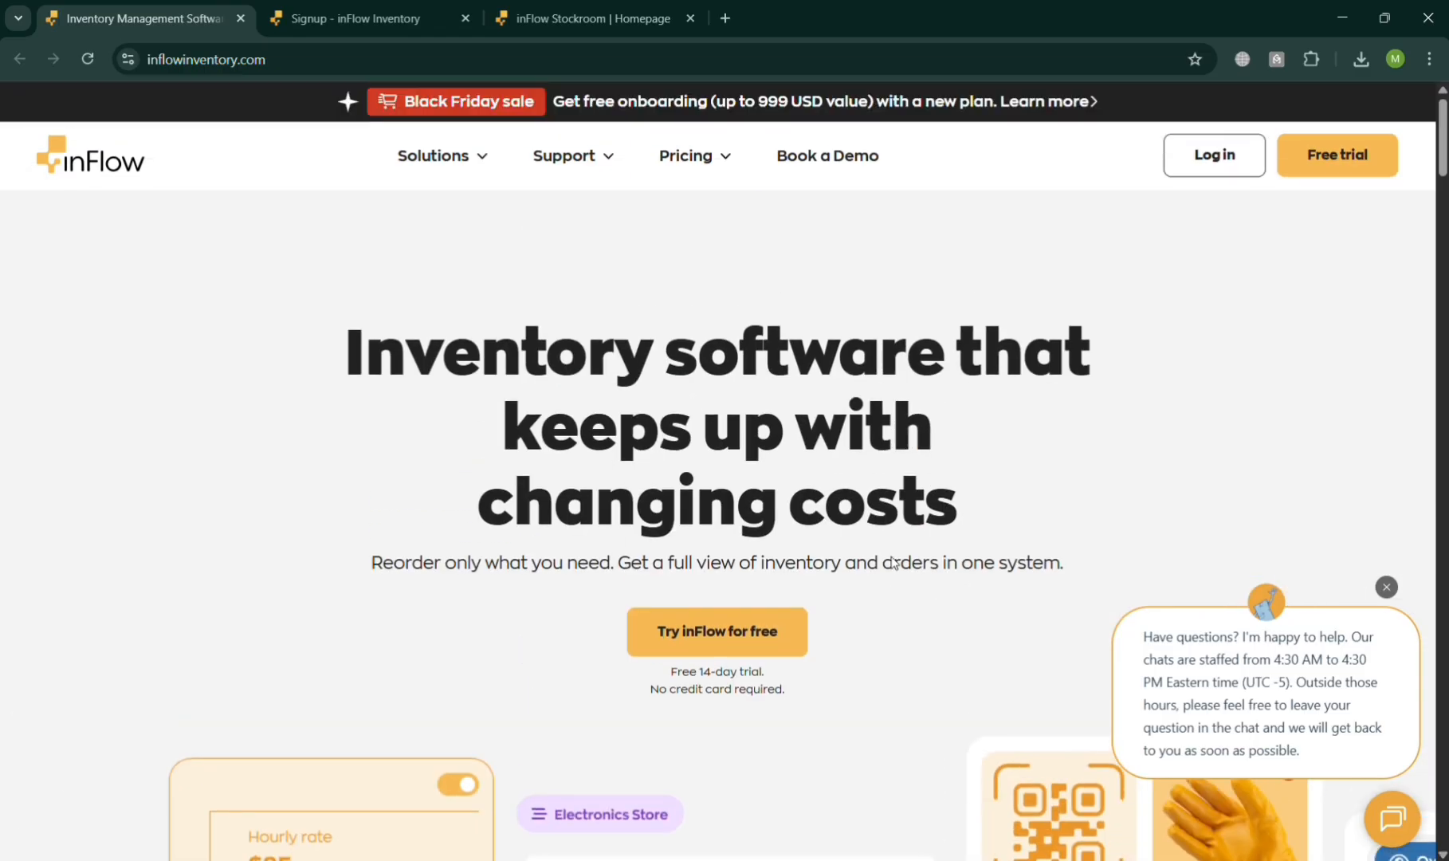
pyautogui.click(1387, 586)
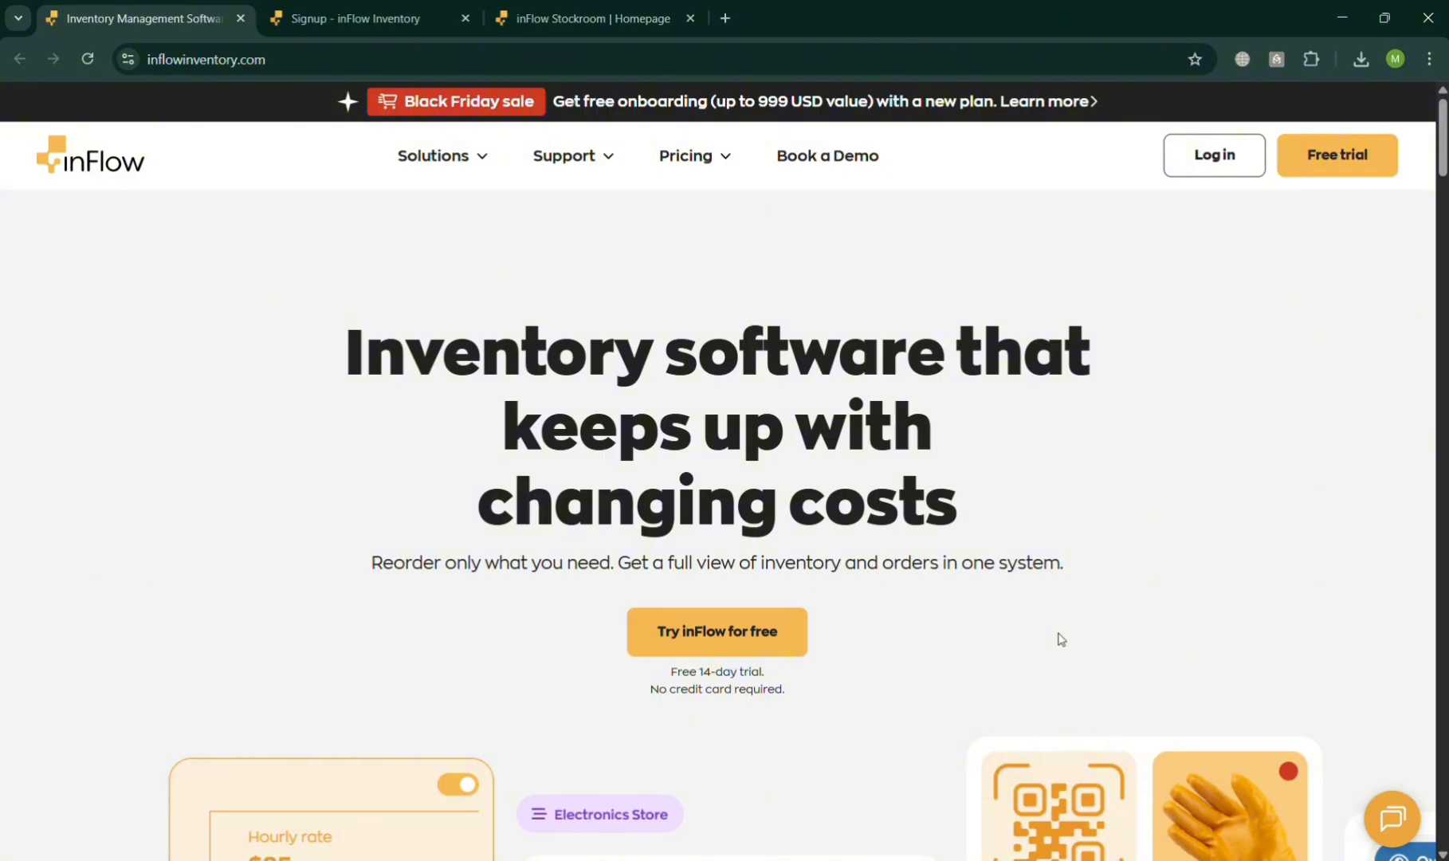
pyautogui.scroll(-10, 1061, 638)
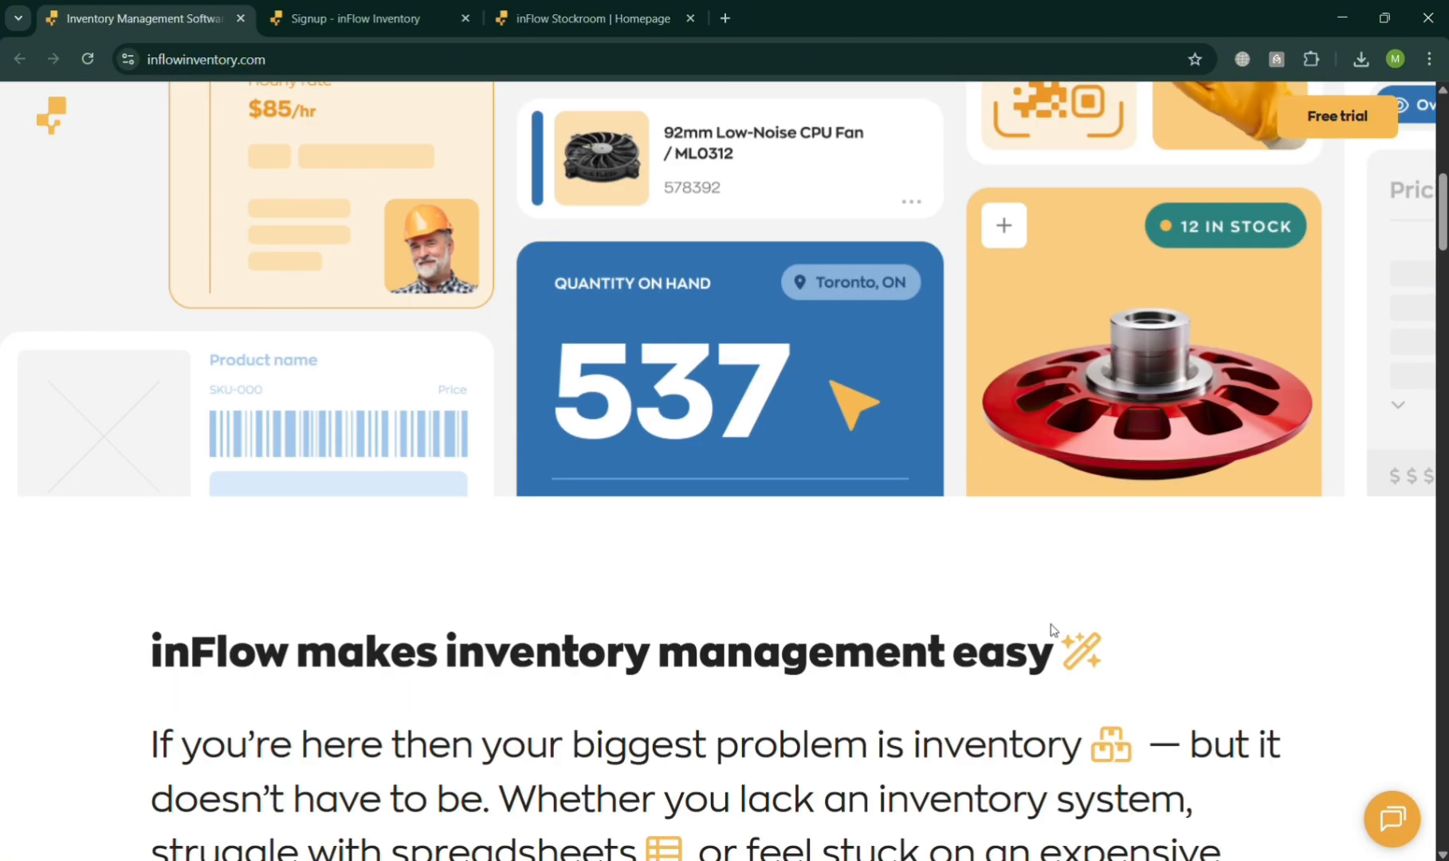
pyautogui.scroll(-12, 1050, 629)
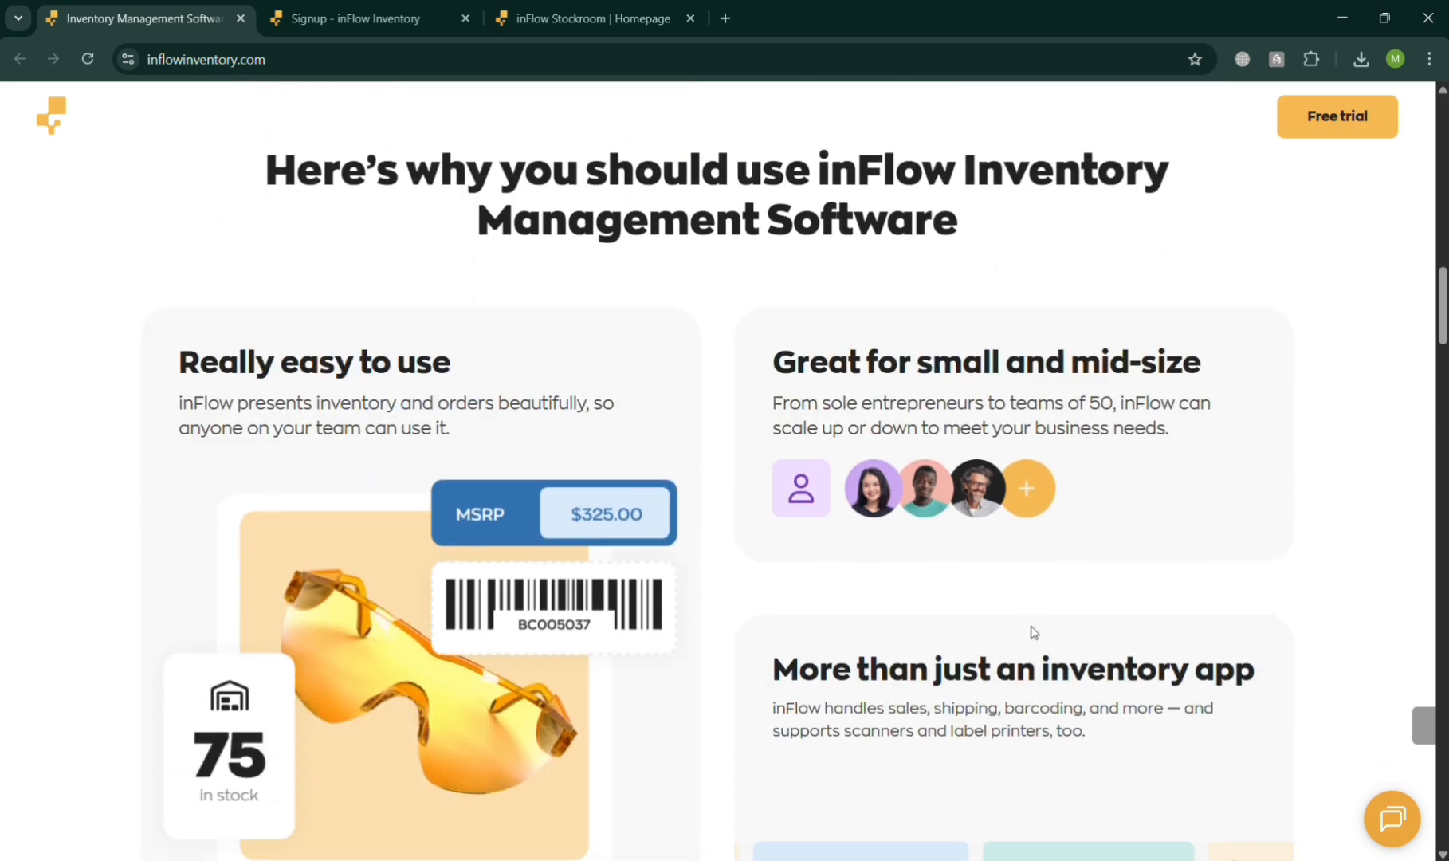
pyautogui.scroll(-12, 1033, 632)
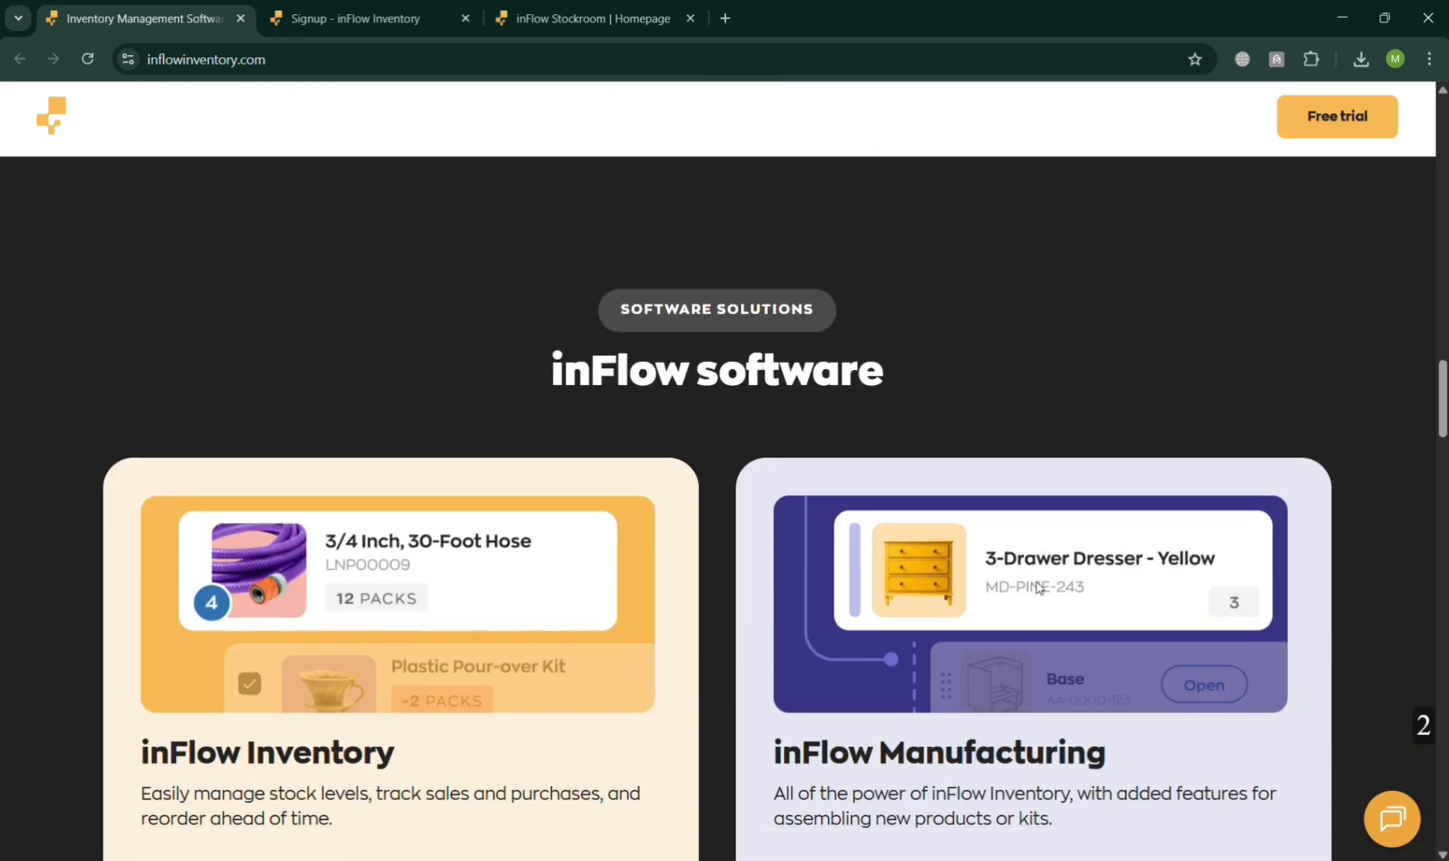
pyautogui.scroll(-9, 1036, 587)
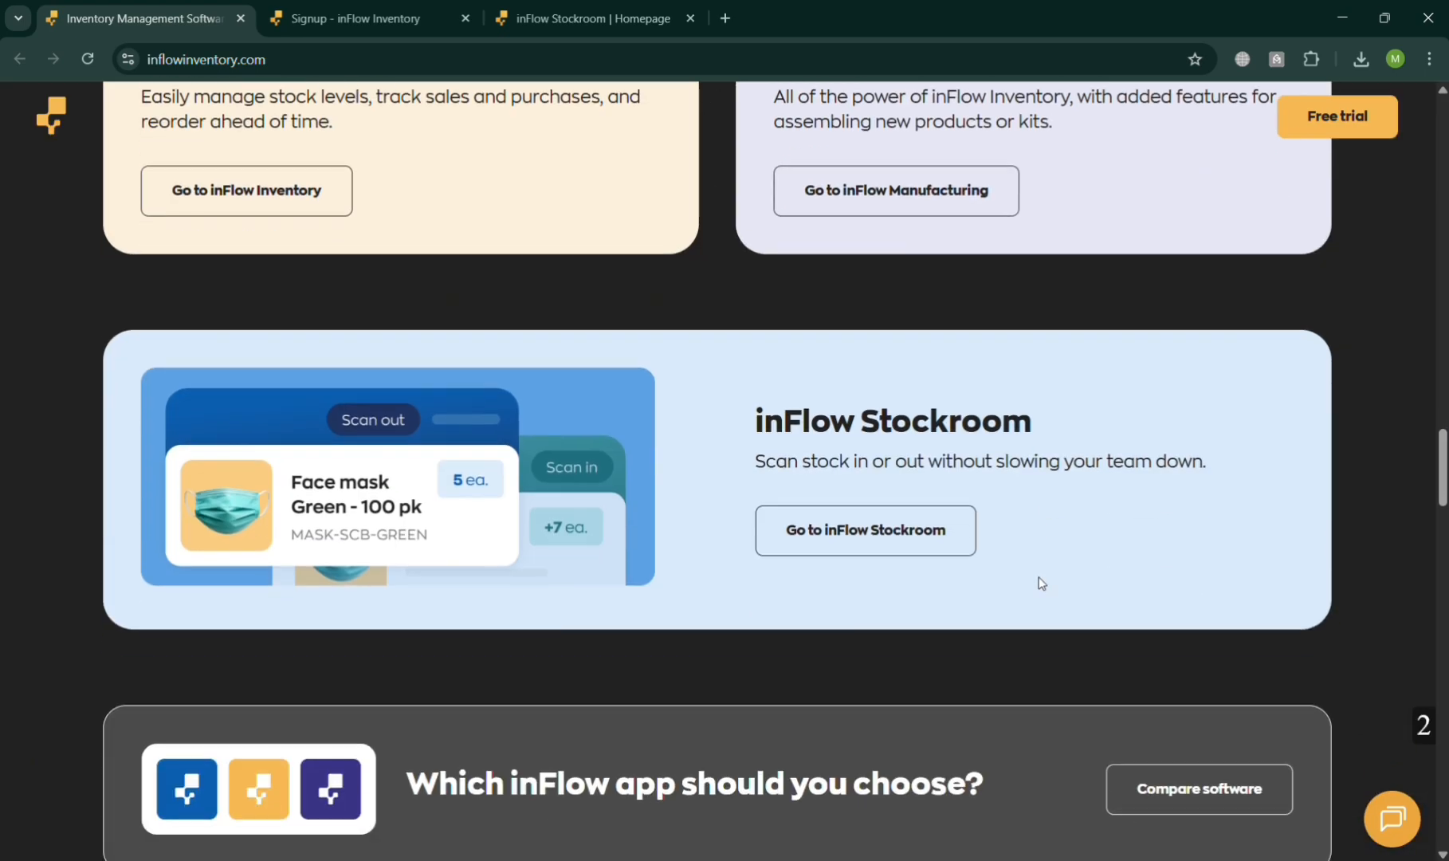
pyautogui.scroll(-15, 1041, 583)
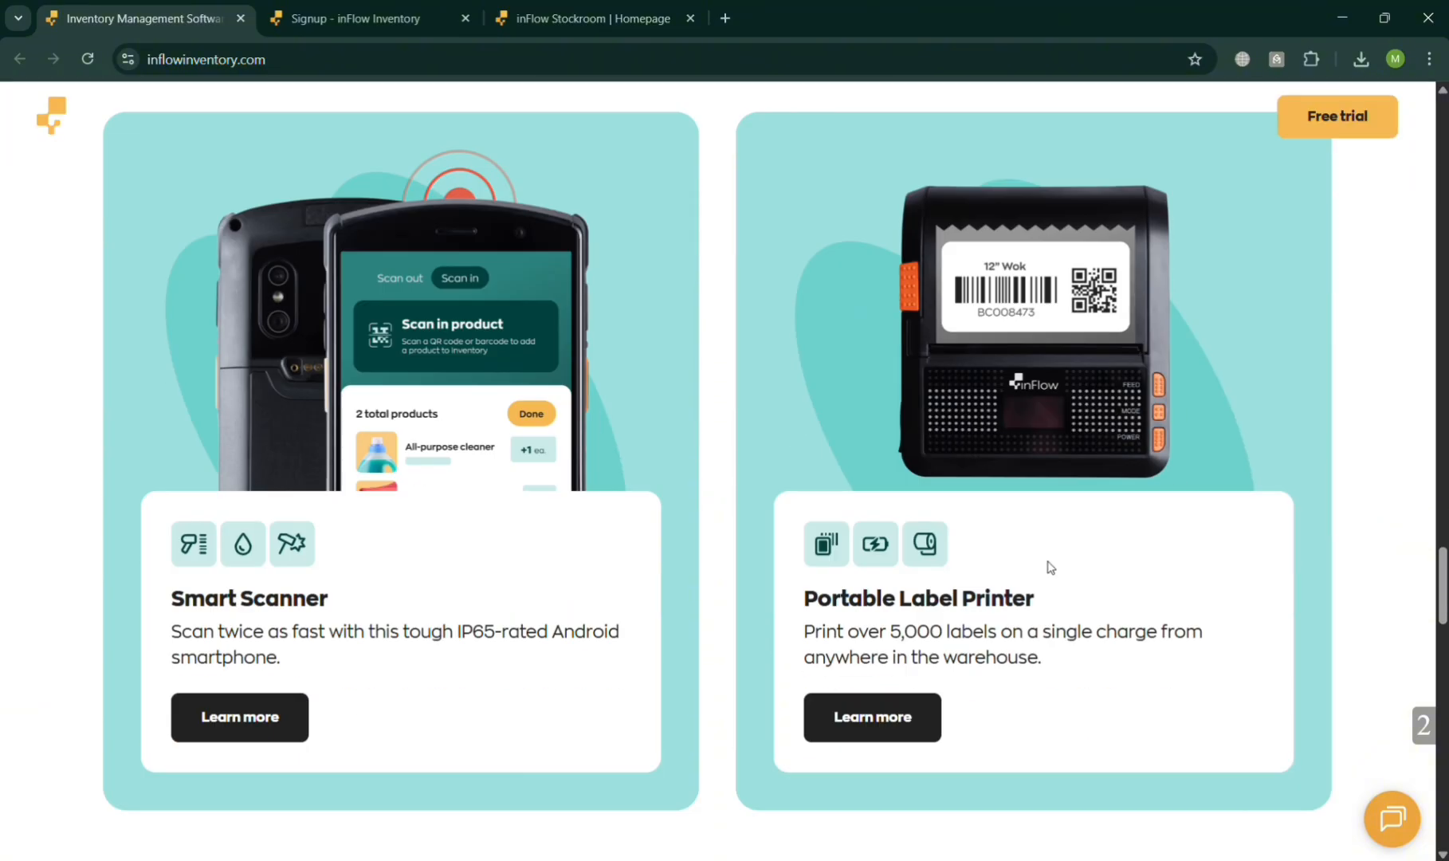
pyautogui.scroll(-16, 1050, 567)
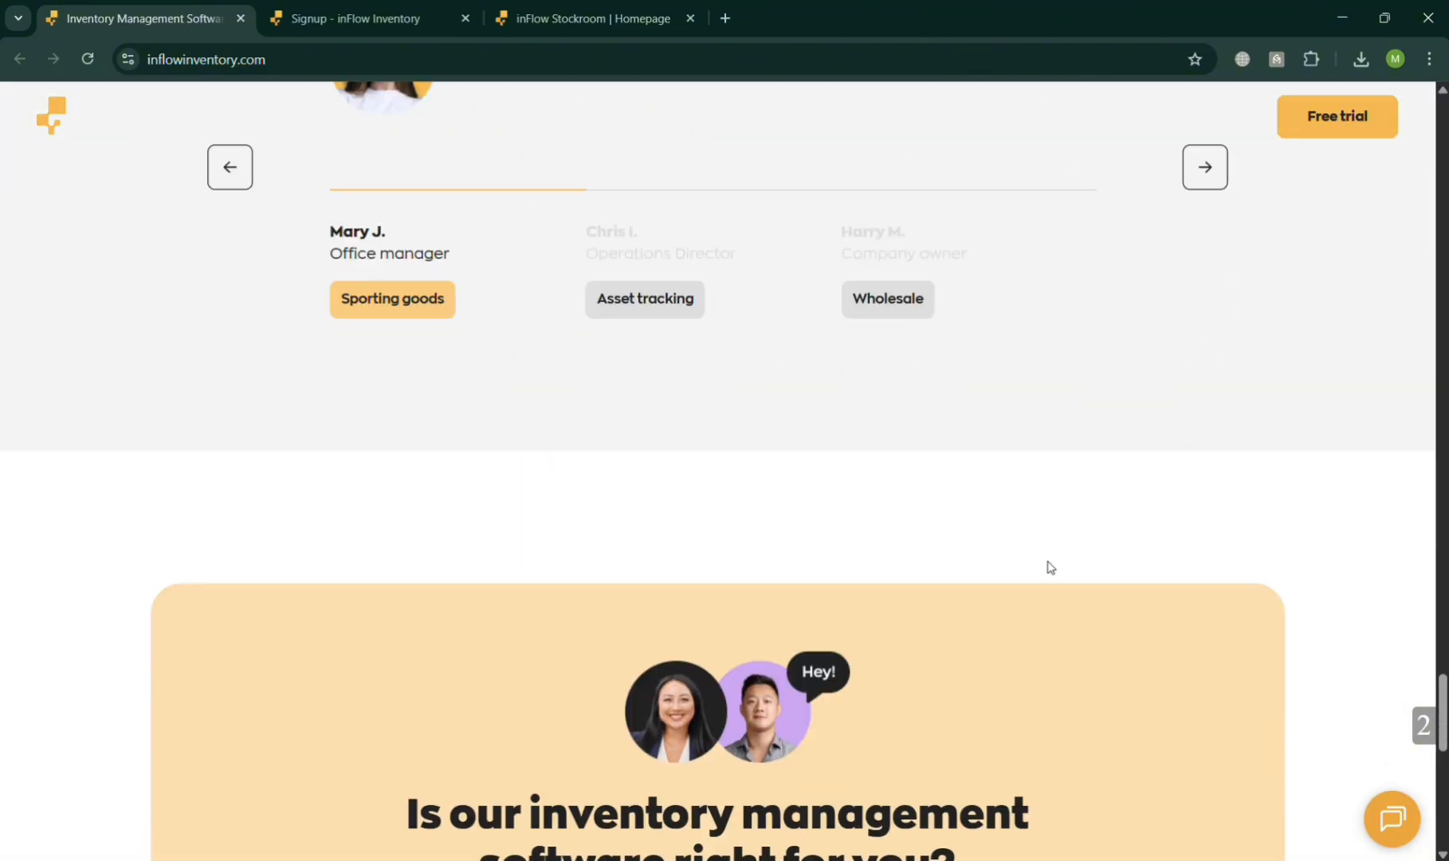
pyautogui.scroll(-12, 1050, 566)
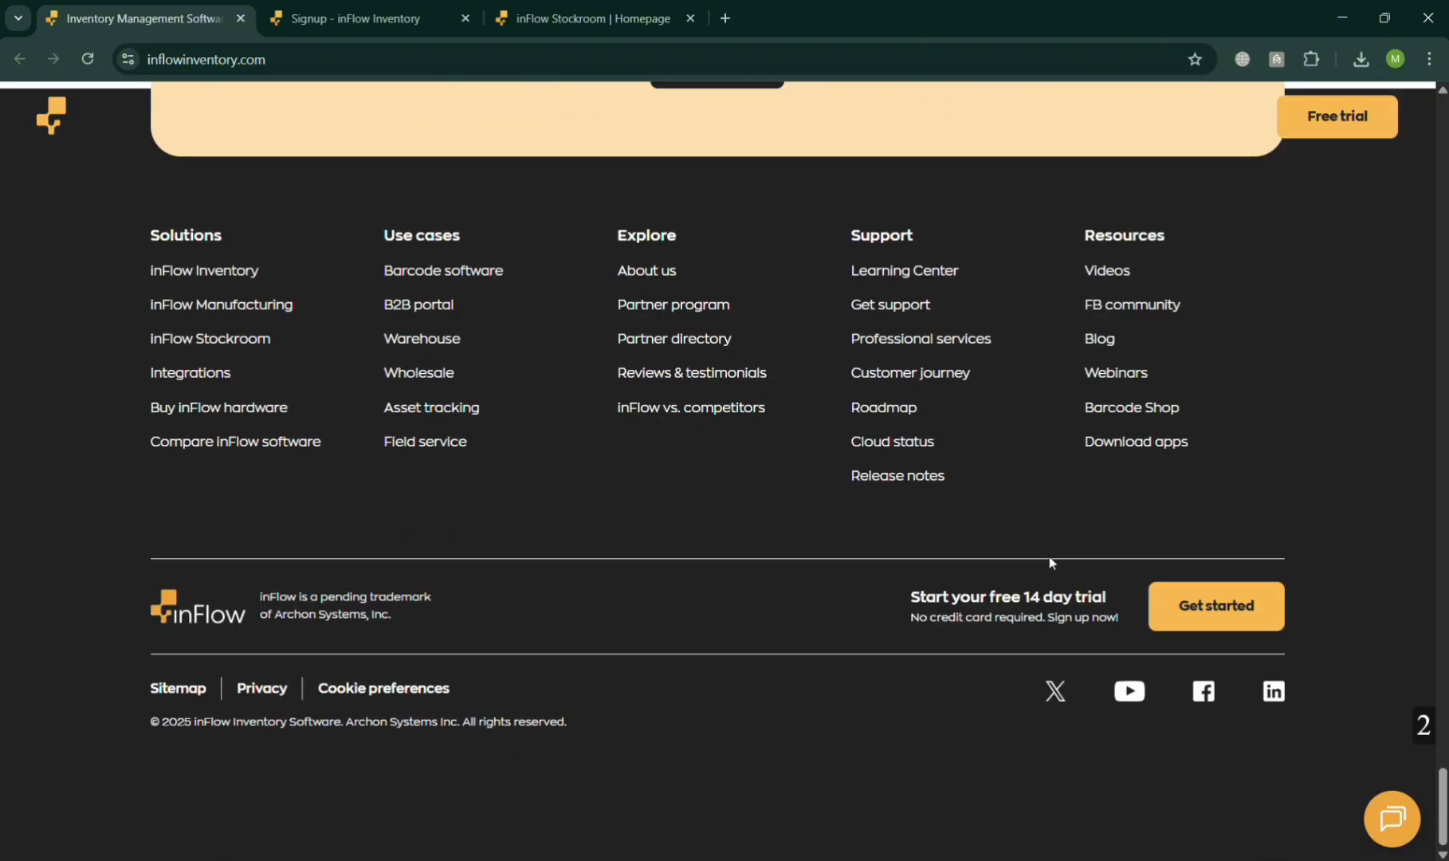
pyautogui.scroll(20, 1049, 562)
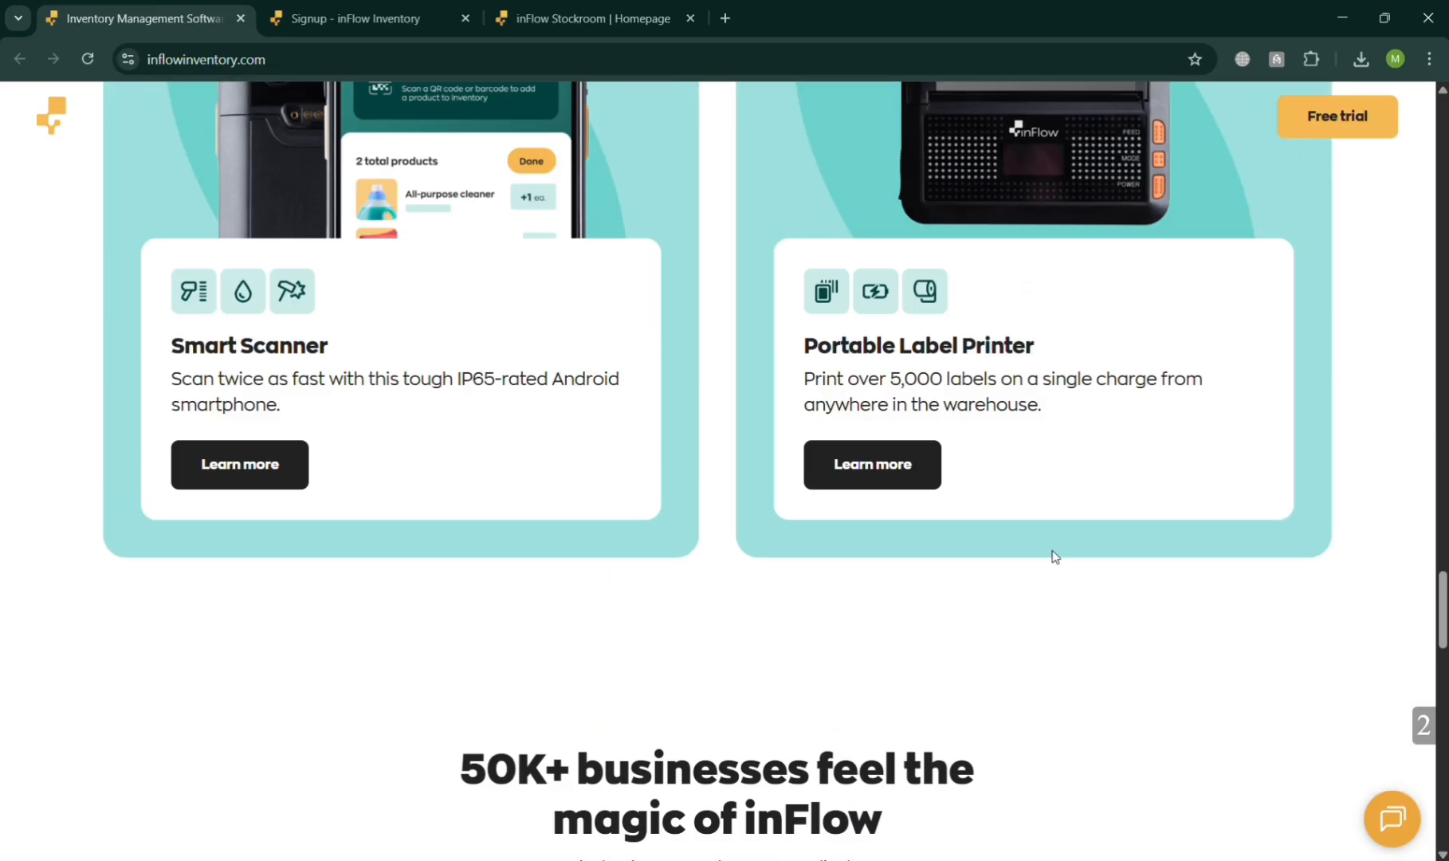
pyautogui.scroll(15, 1055, 556)
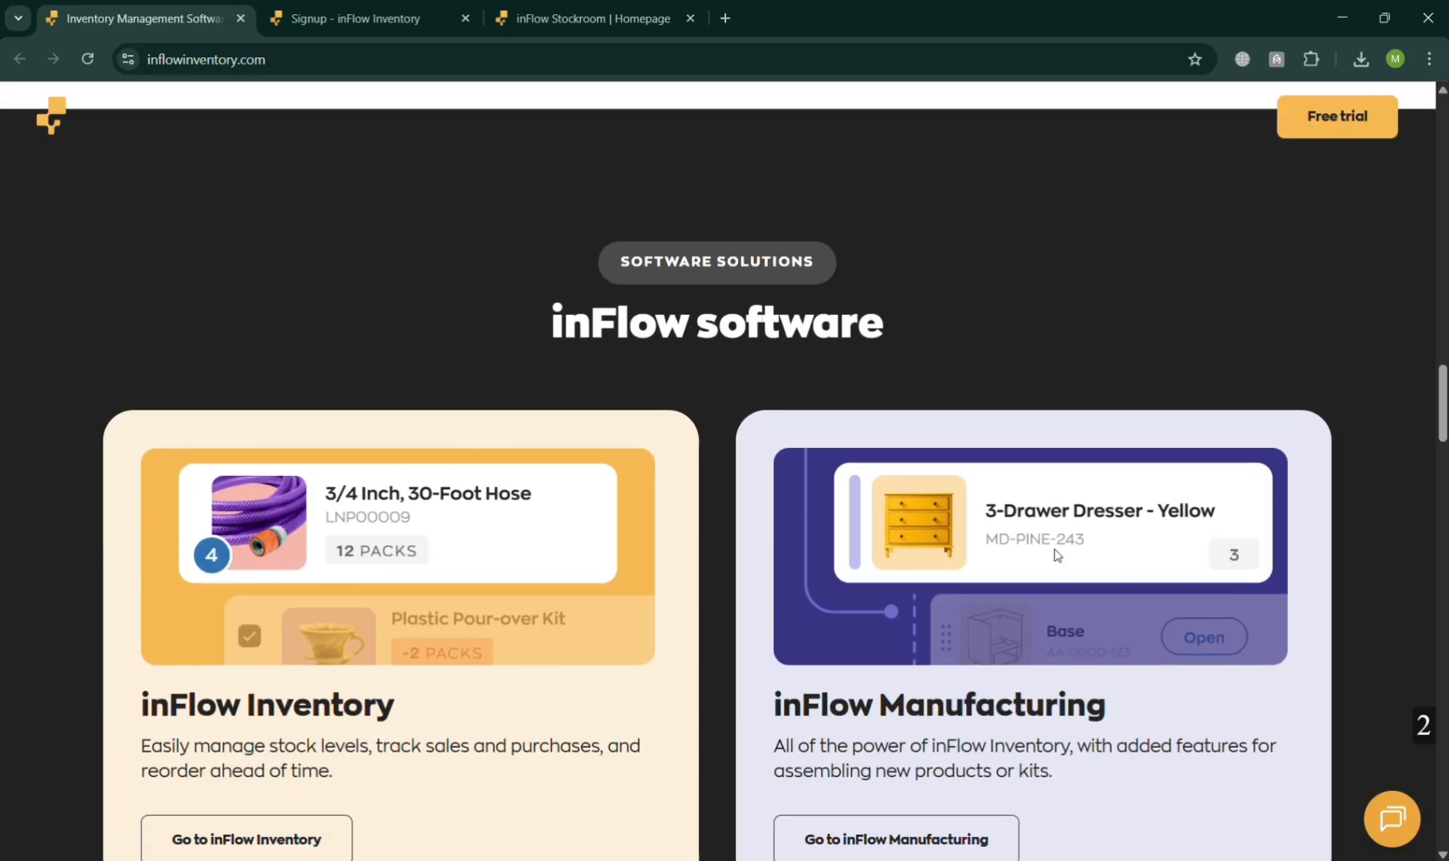
pyautogui.scroll(20, 1057, 556)
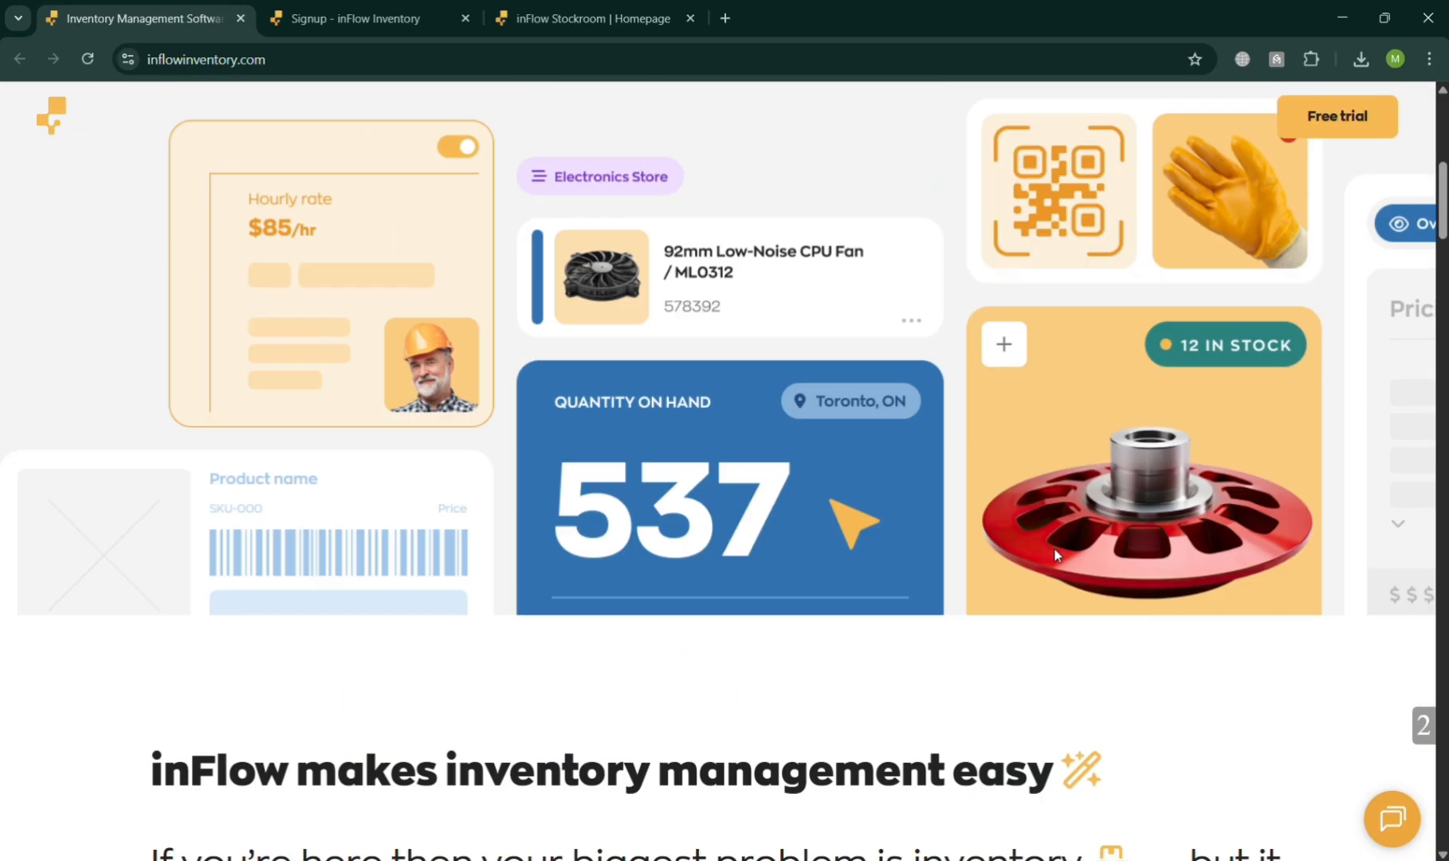
pyautogui.scroll(8, 1056, 555)
# - Look over the inFlow website's software solutions, support resources and pricing options
pyautogui.click(432, 156)
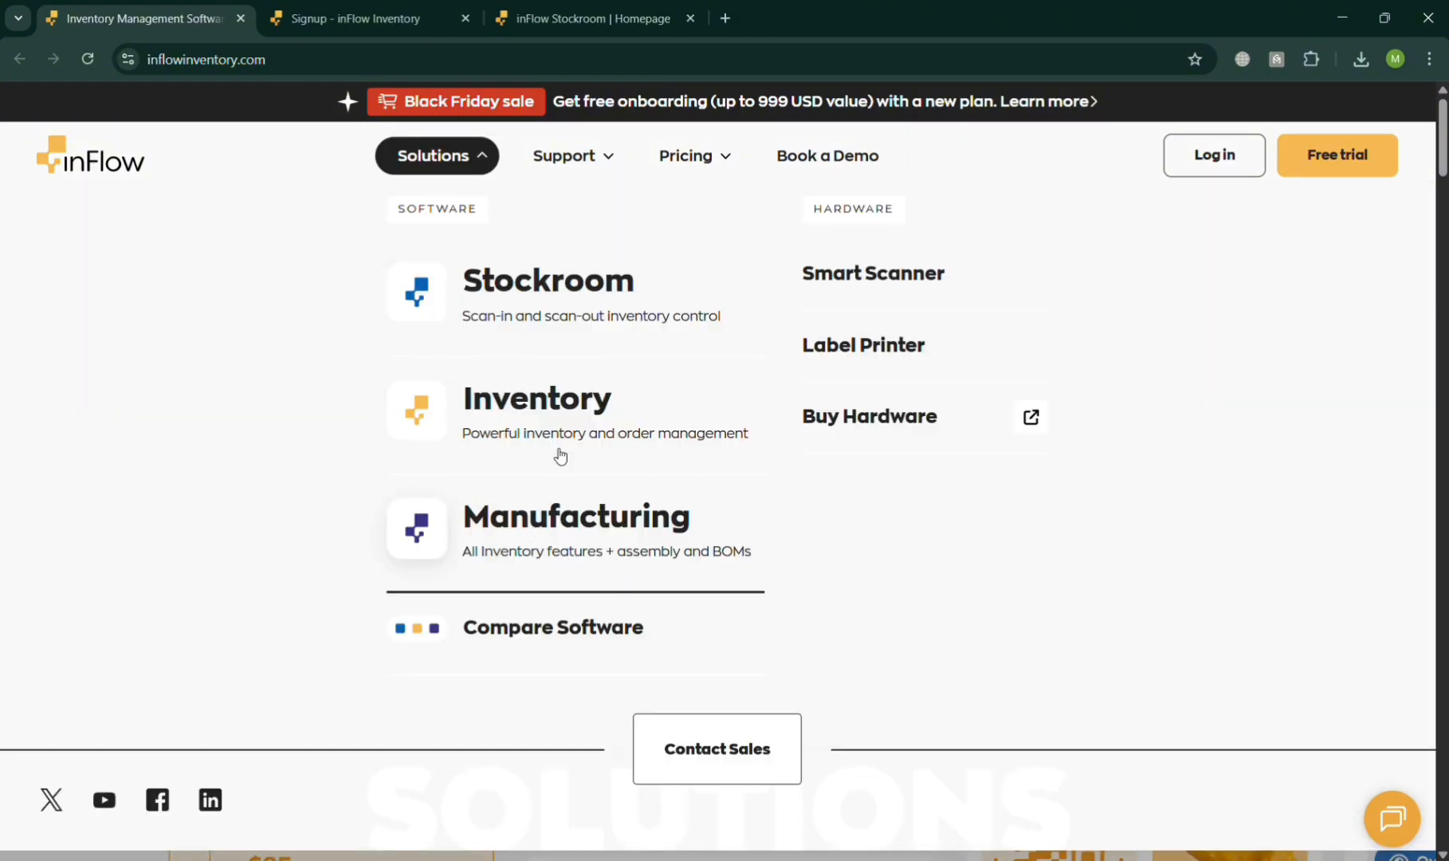
pyautogui.click(601, 153)
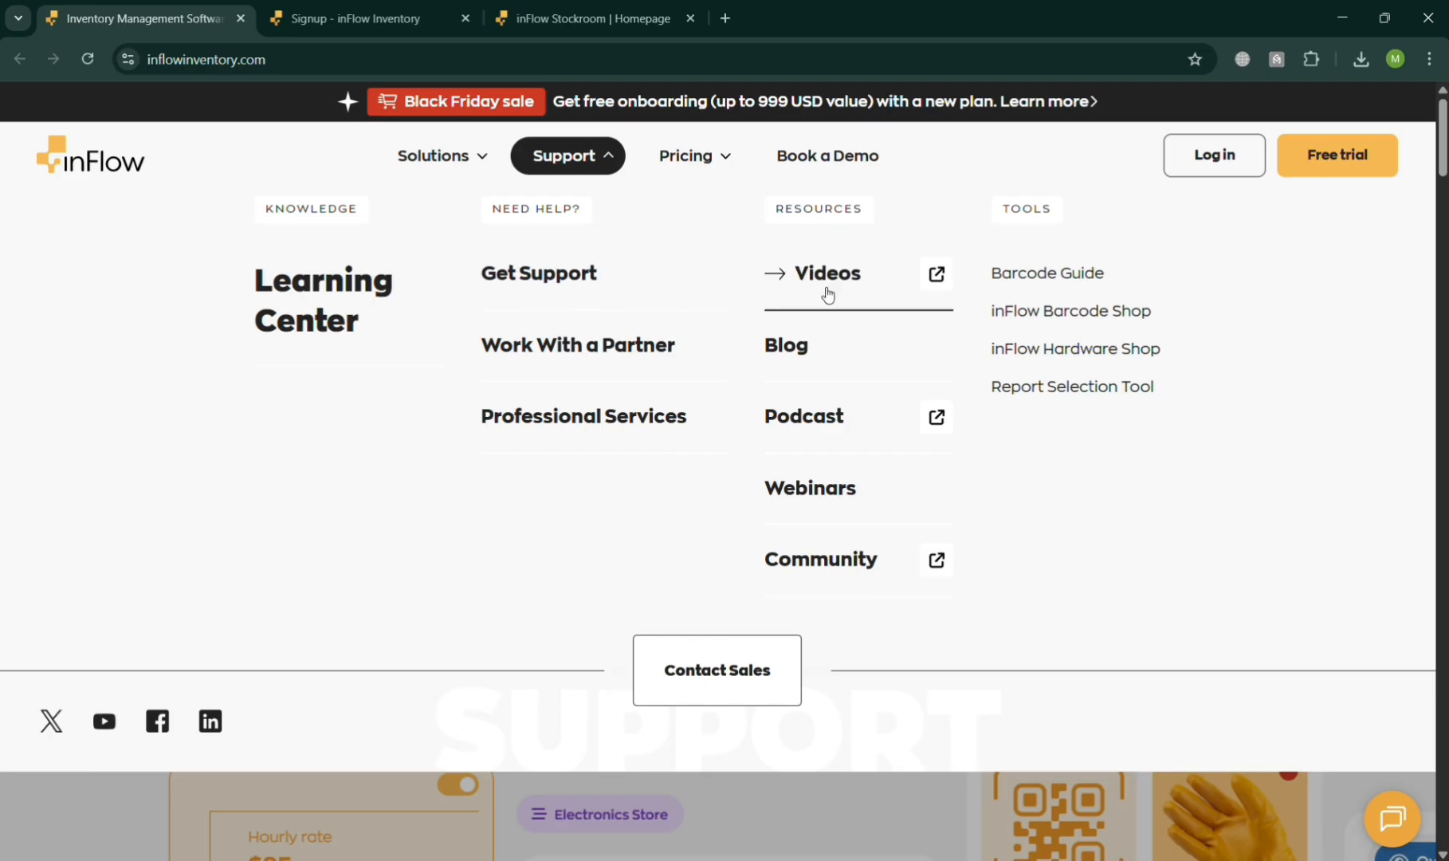
pyautogui.click(690, 163)
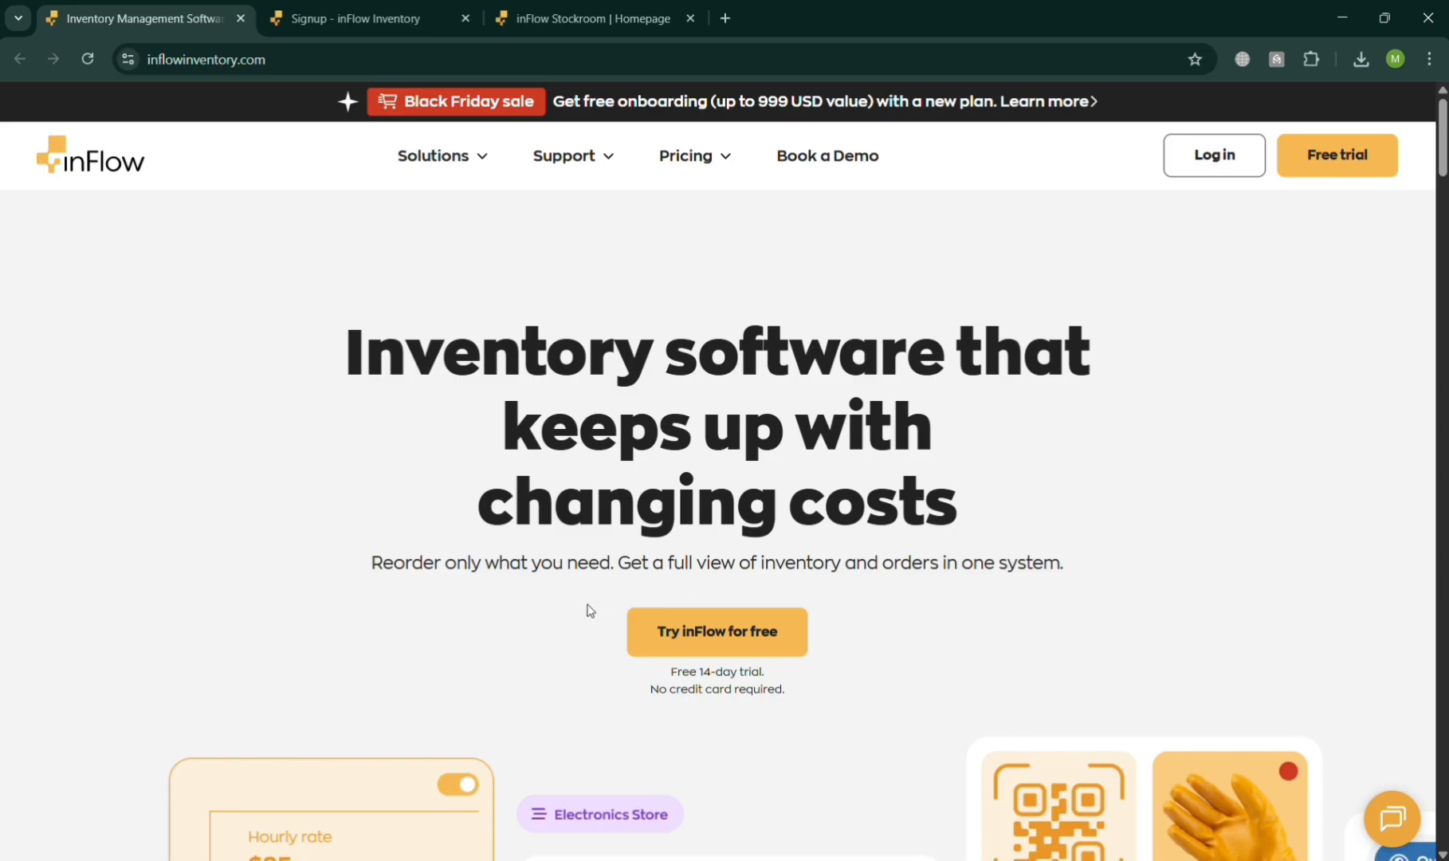
# - View the free 14-day trial signup page, and switch to the inFlow Stockroom homepage to review its inventory and reports sections
pyautogui.click(801, 635)
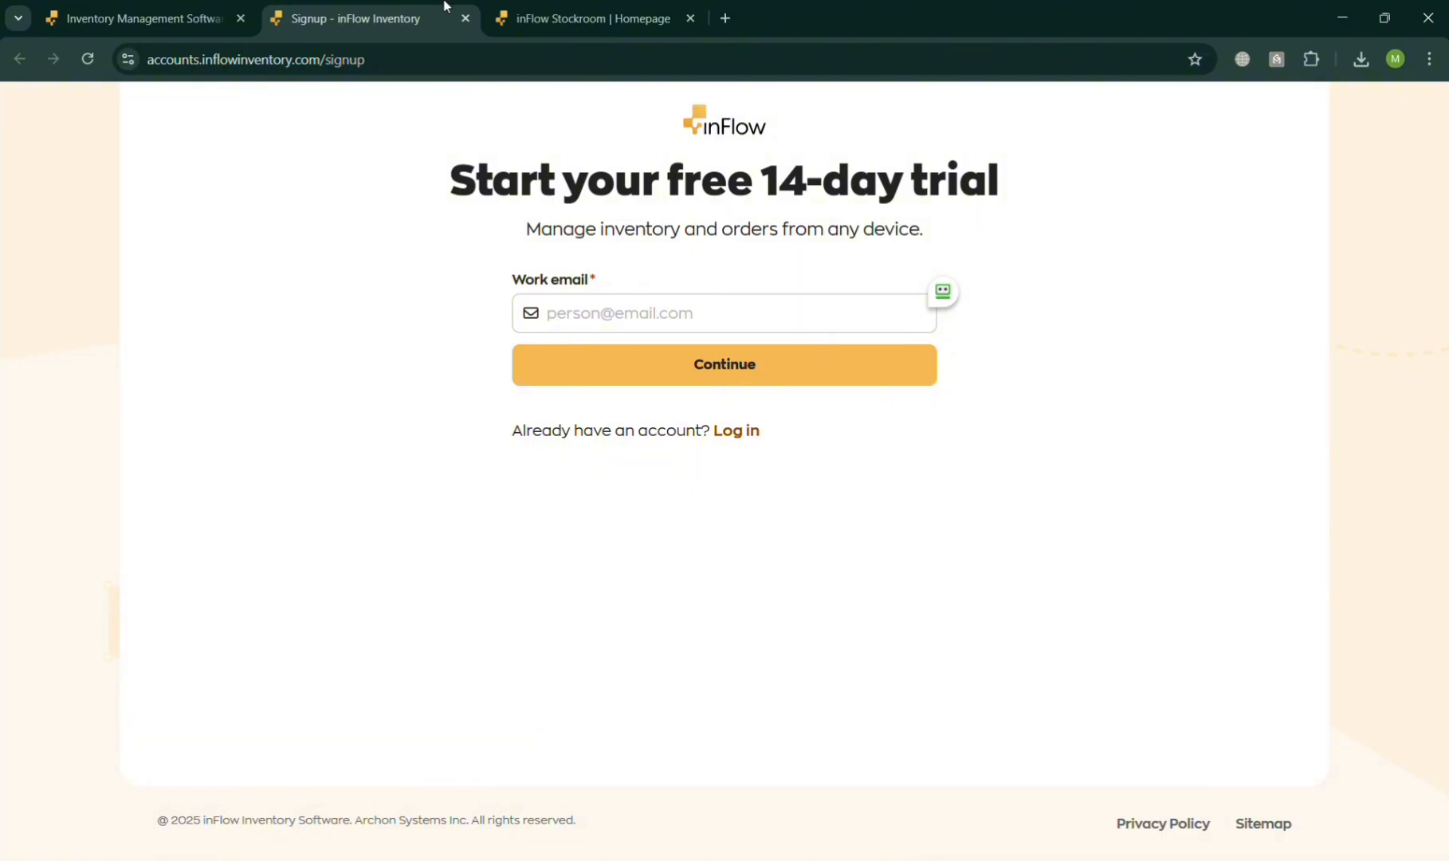
pyautogui.click(560, 5)
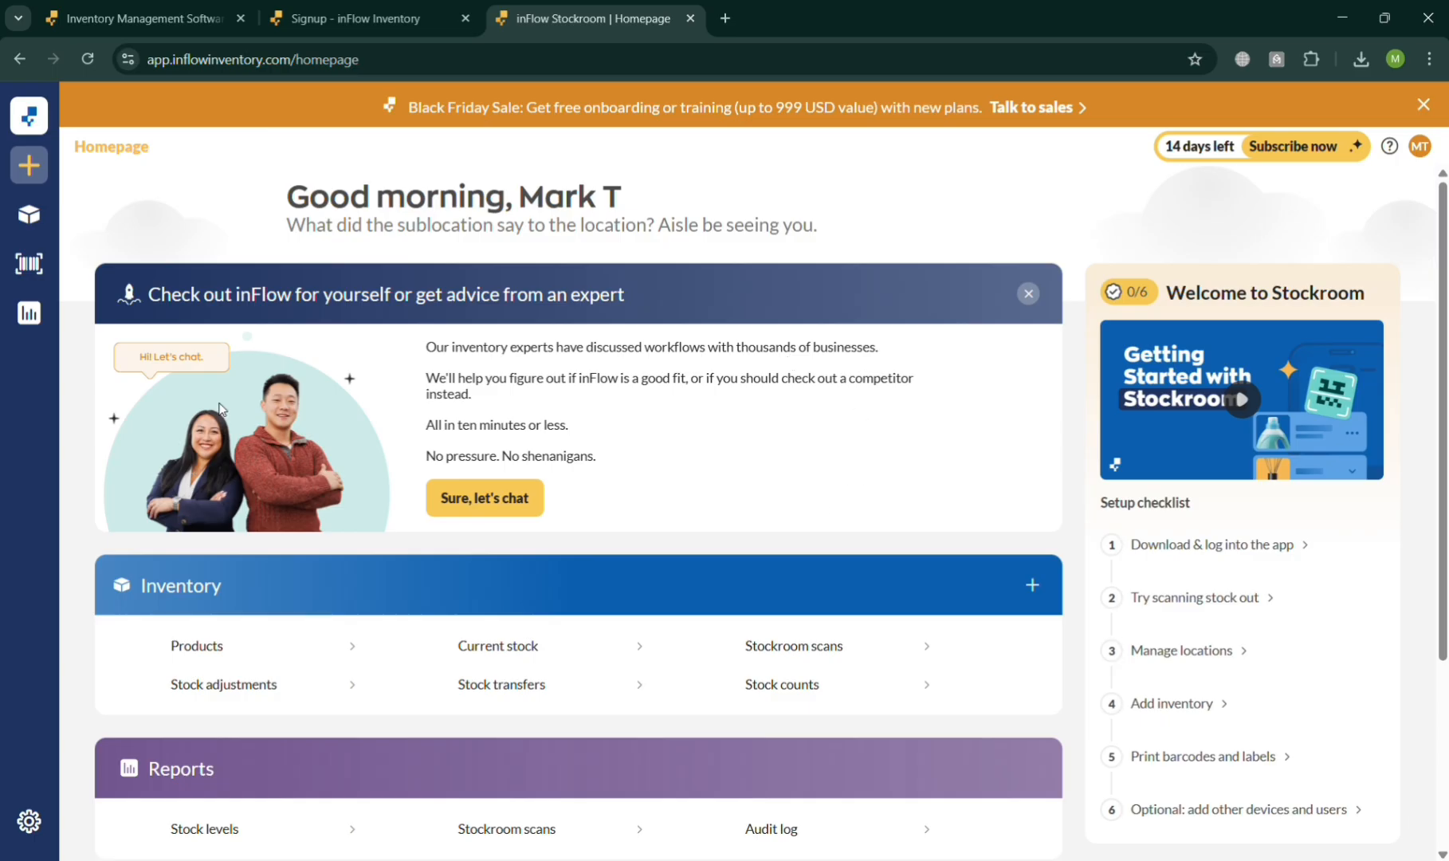
pyautogui.scroll(-3, 430, 374)
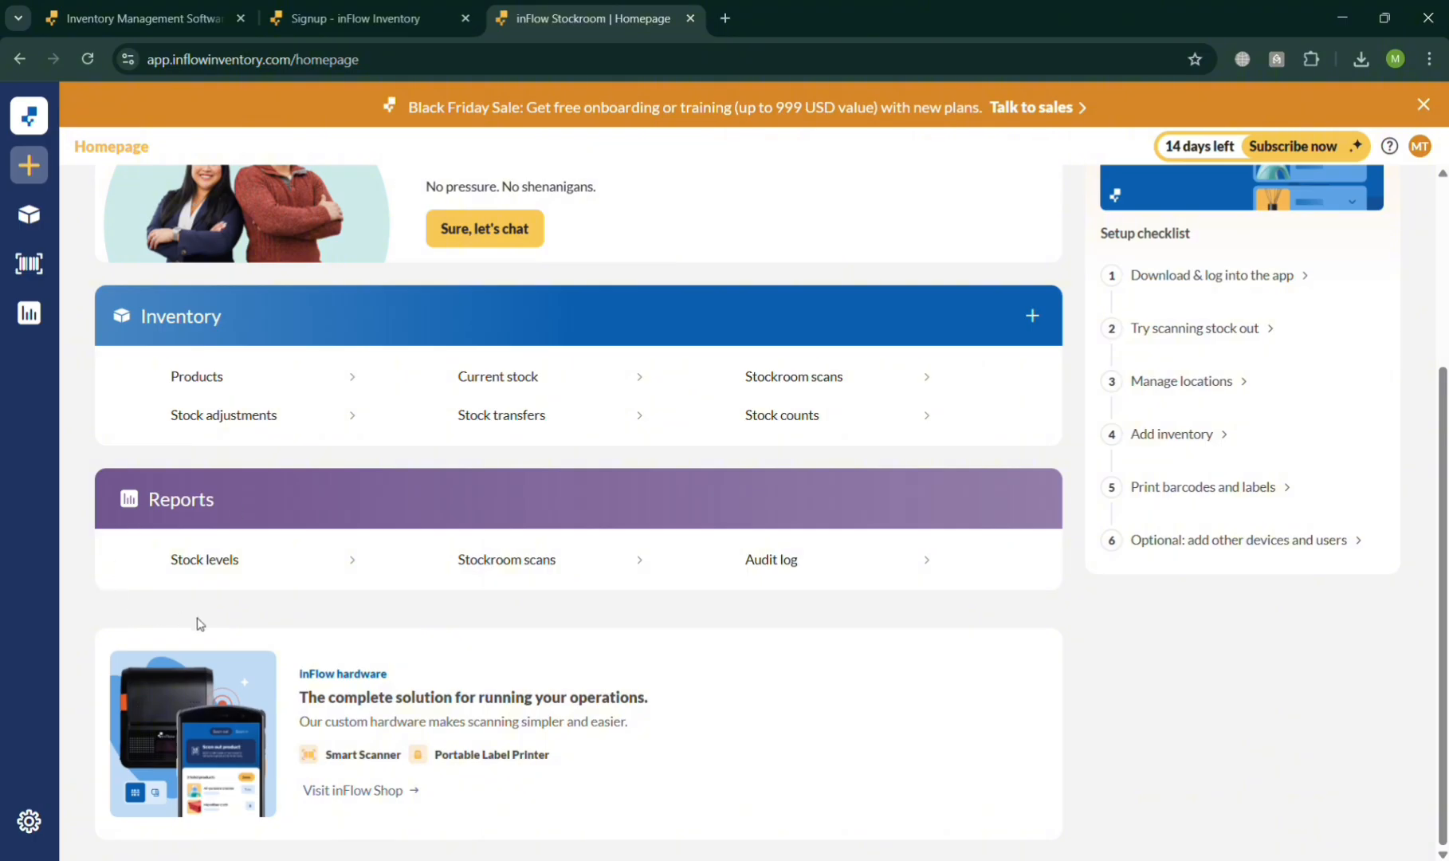
# - Create a new stocked product named "Iphone 15 Pro Max"
pyautogui.moveTo(29, 165)
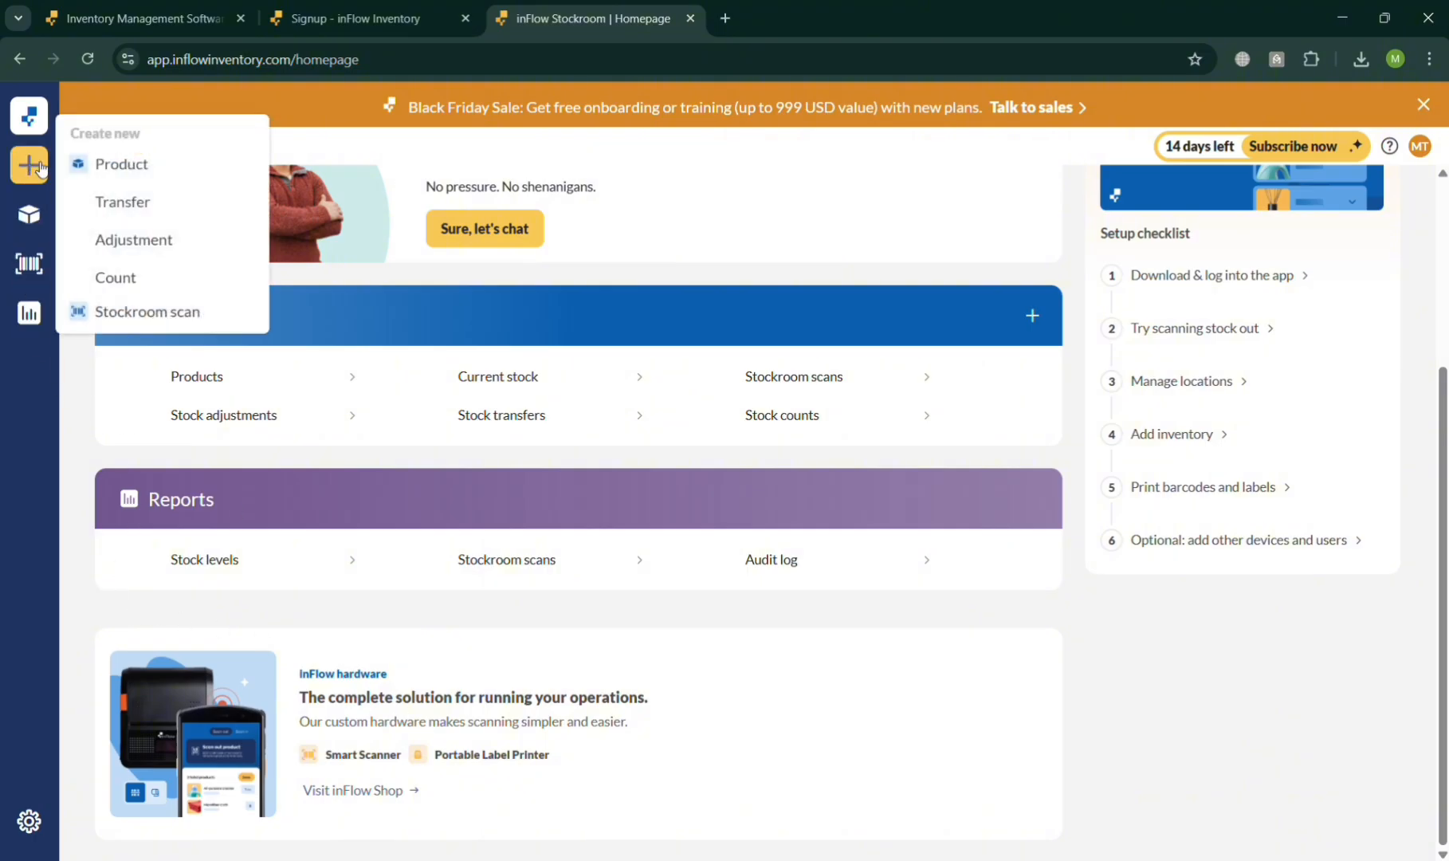
pyautogui.click(121, 164)
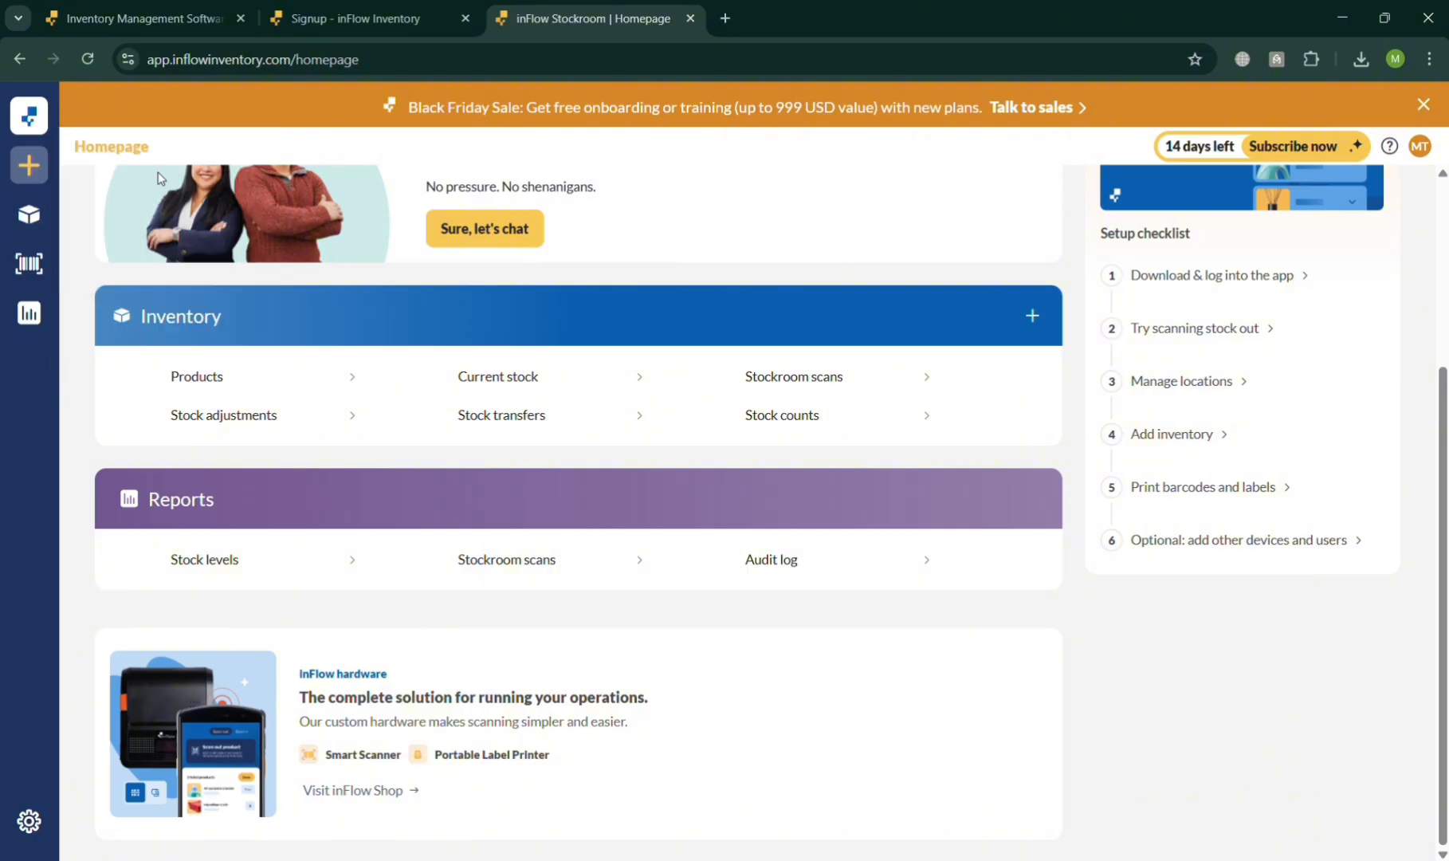
pyautogui.moveTo(40, 171)
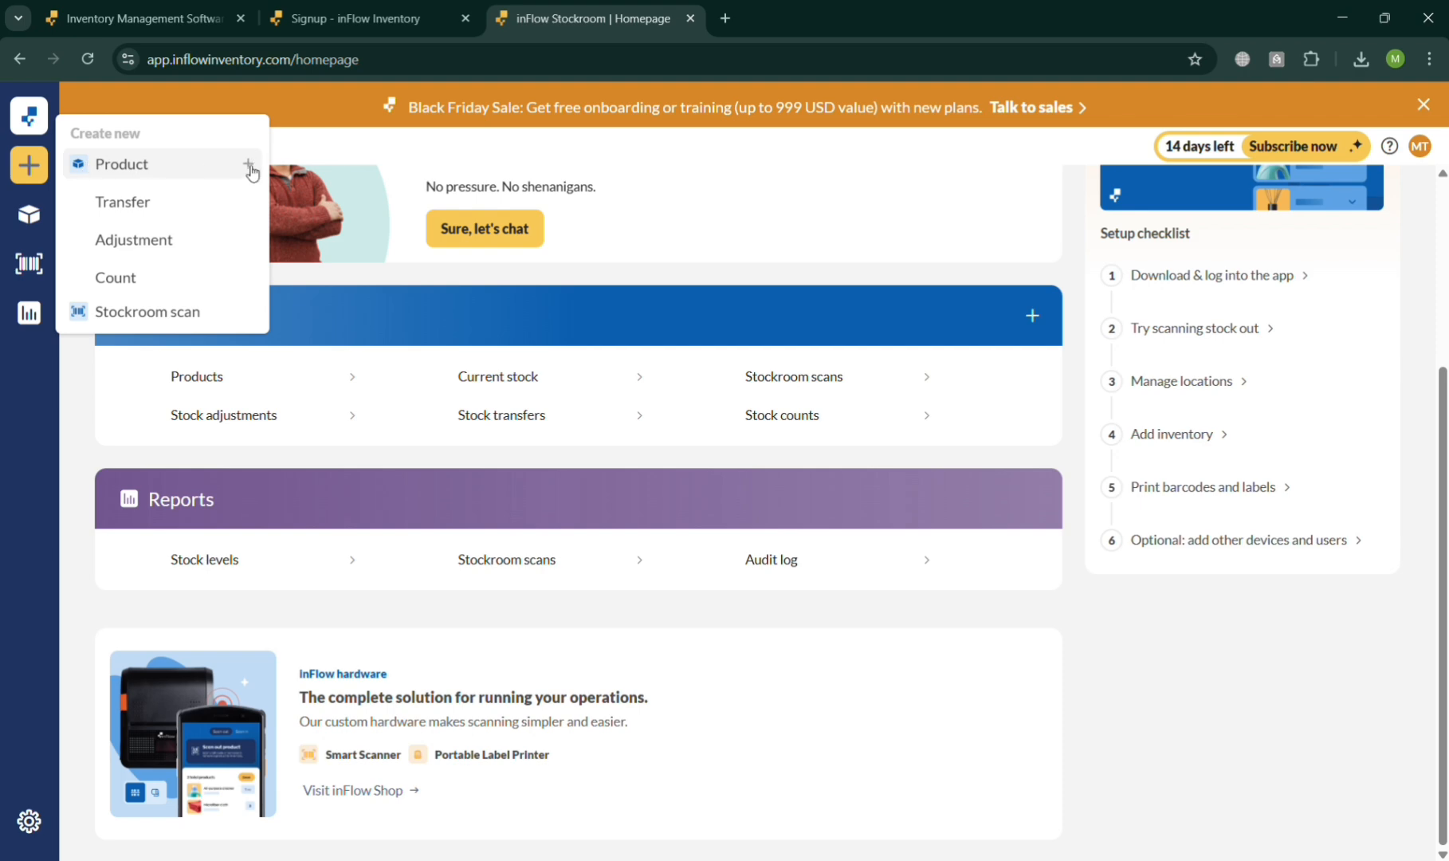
pyautogui.click(248, 165)
pyautogui.click(80, 166)
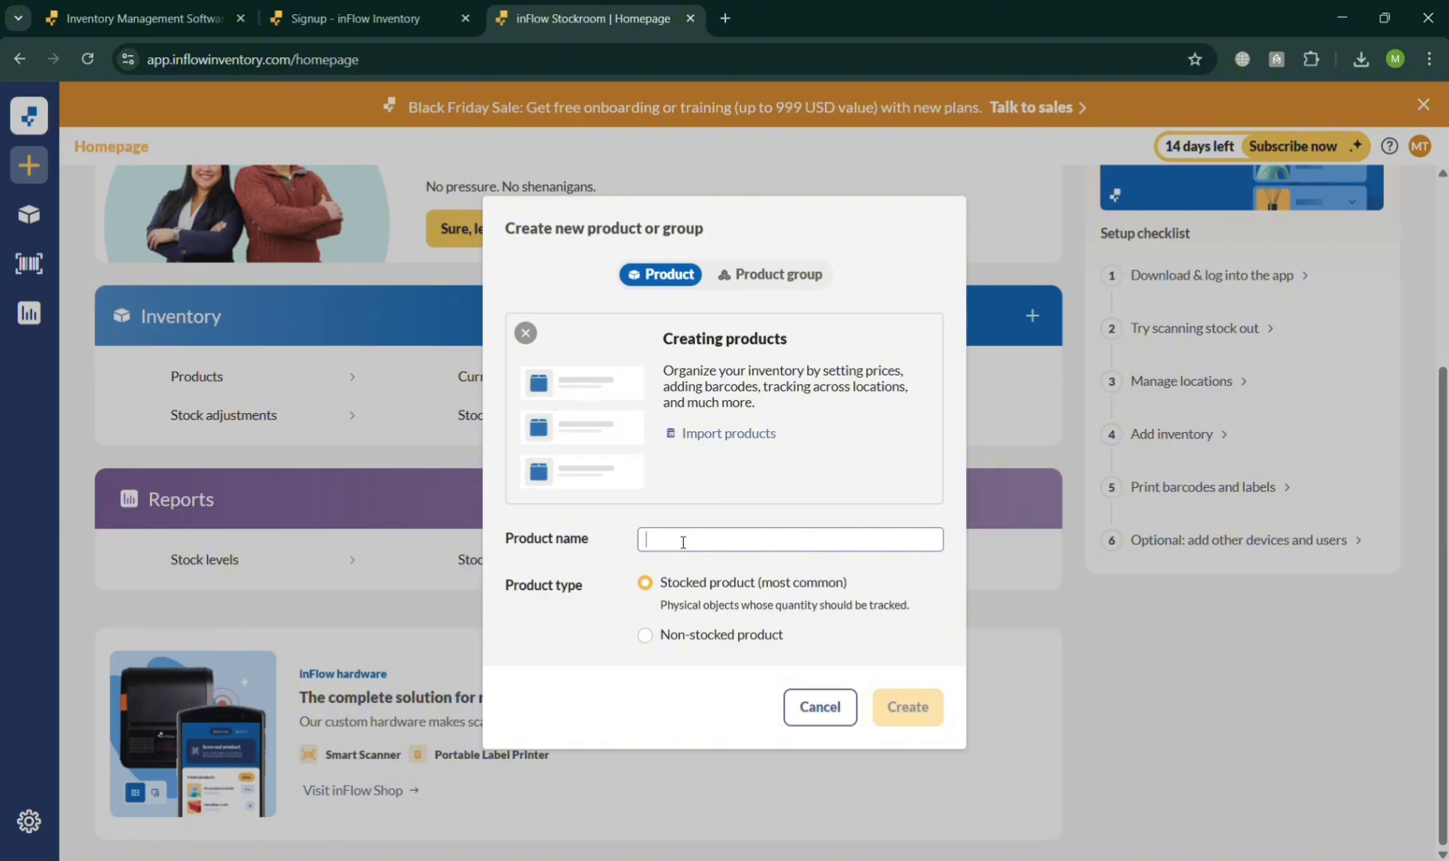
pyautogui.write('Iphone')
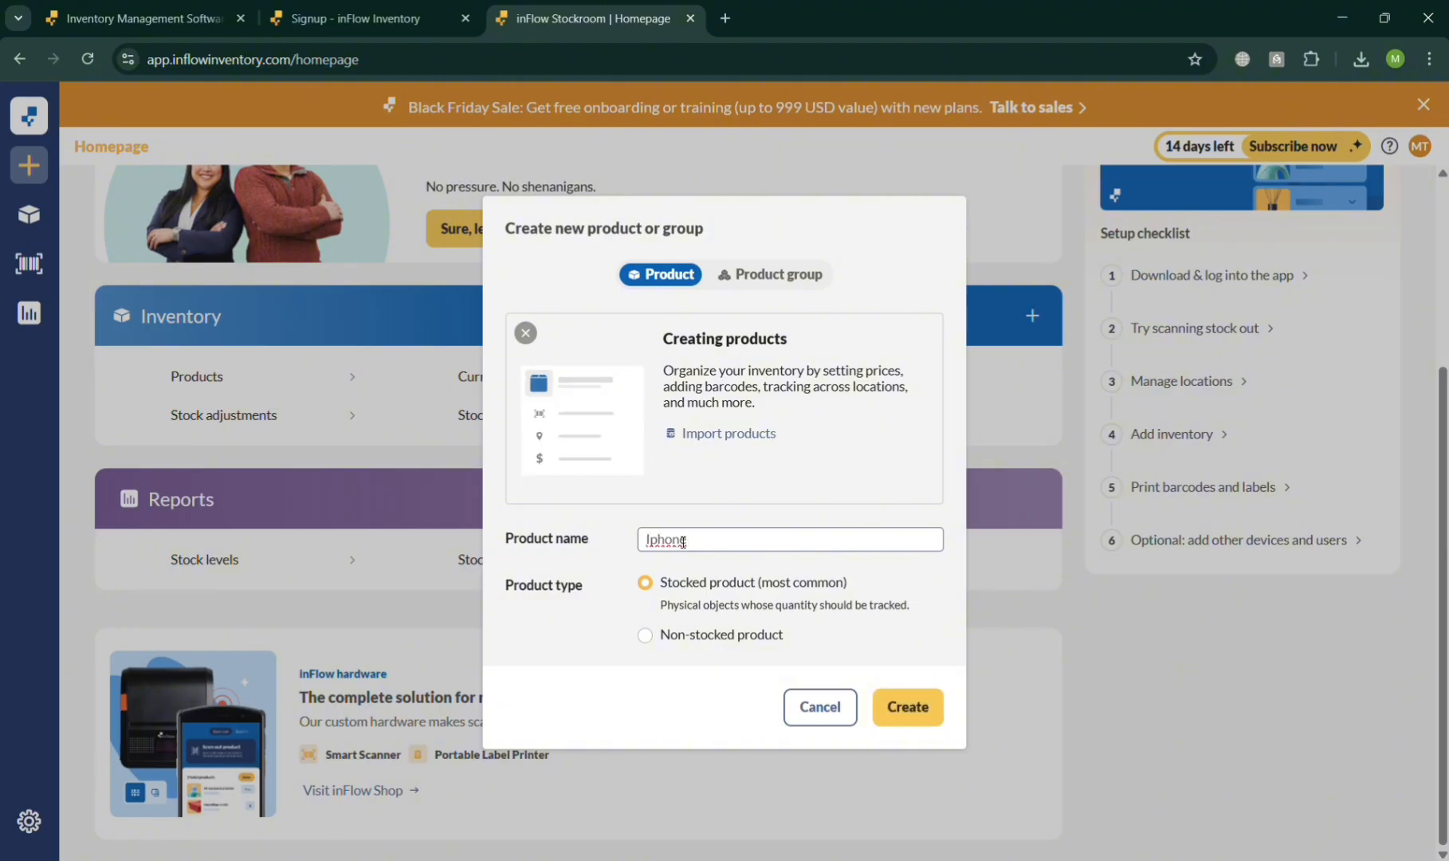
pyautogui.write(' 15 Pro Max')
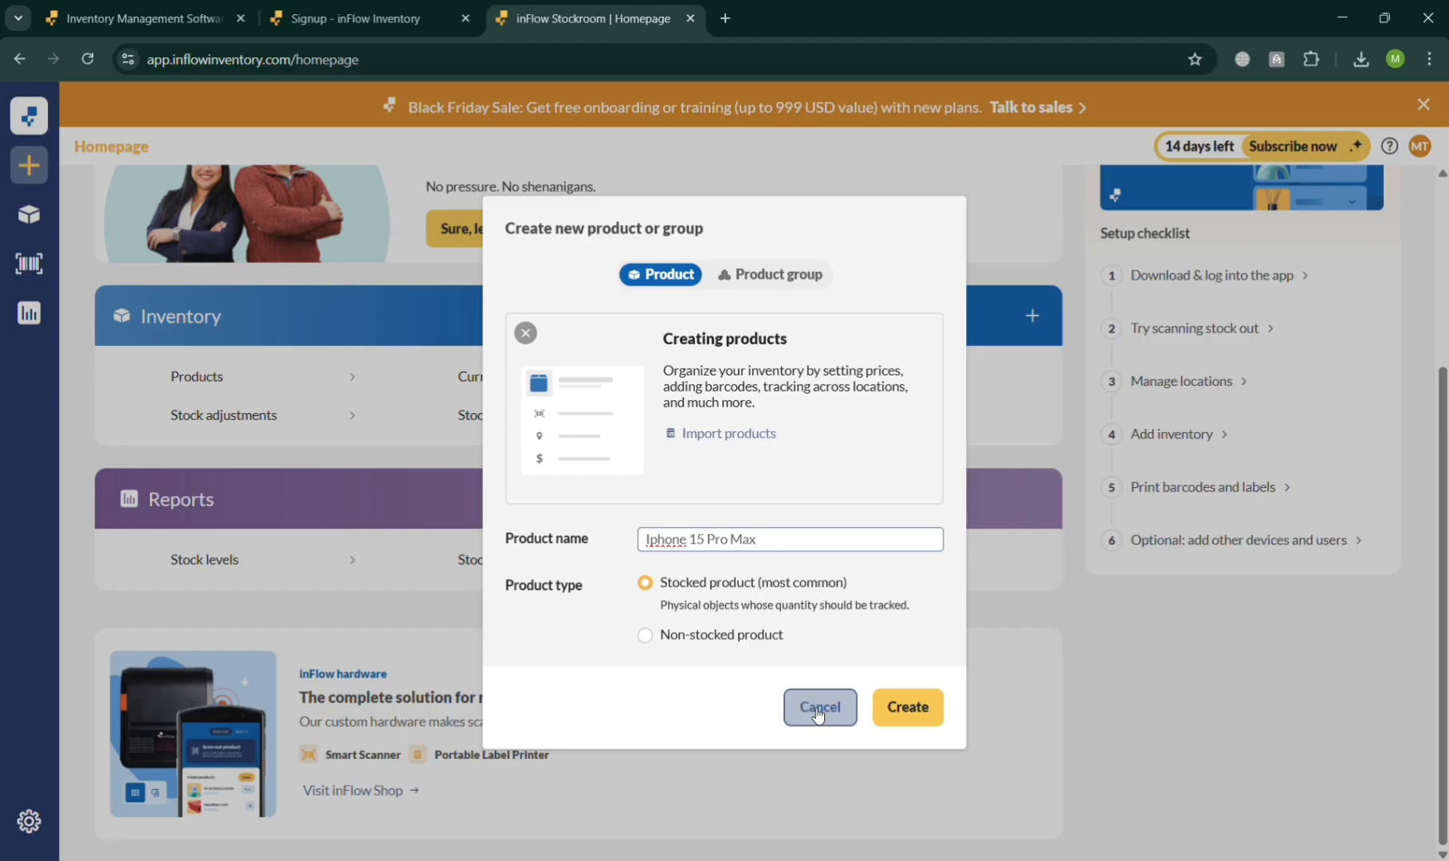
pyautogui.click(898, 714)
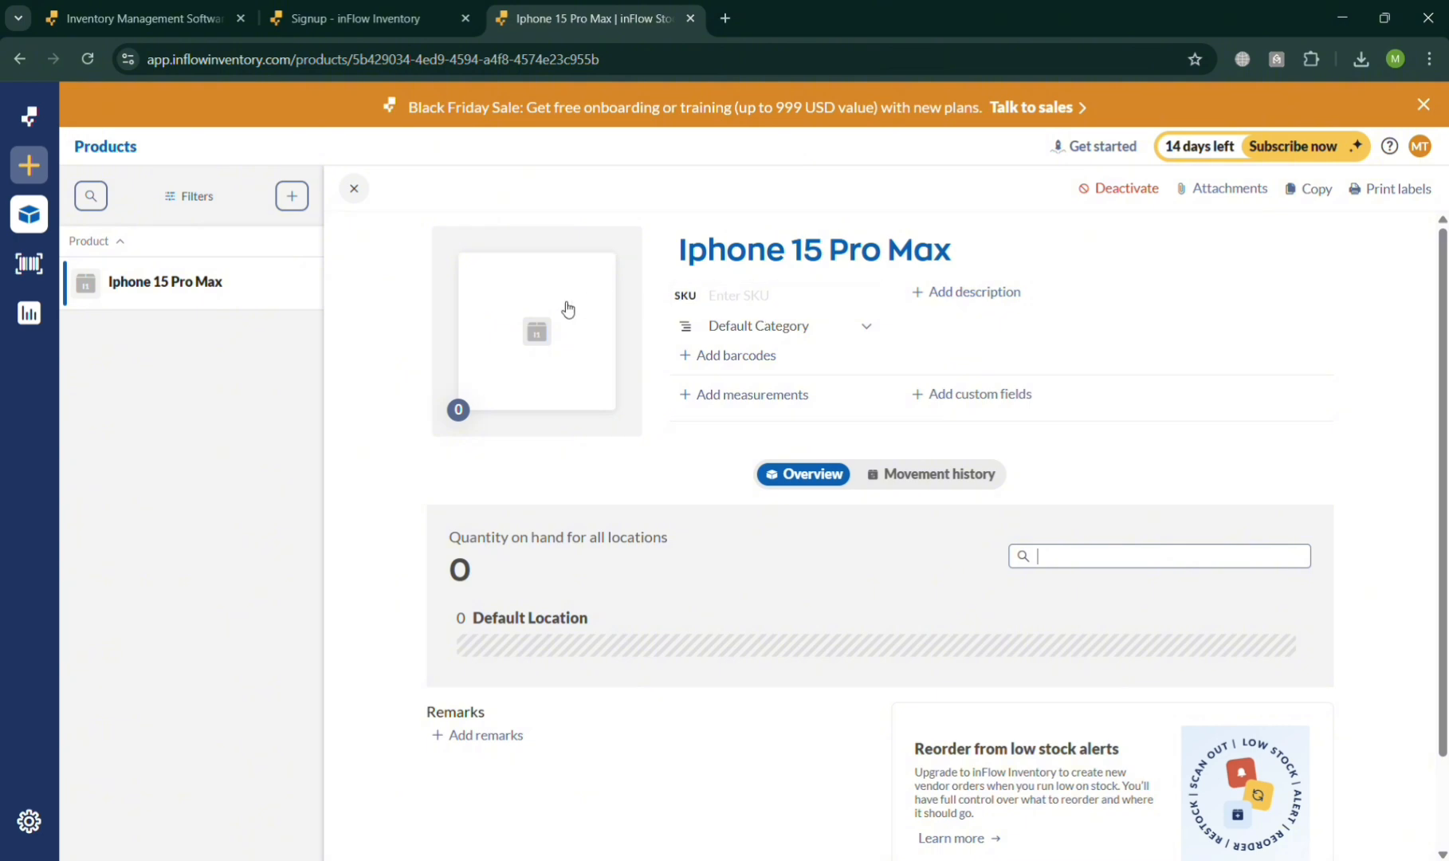
# - Upload the phone's picture as the product image for Iphone 15 Pro Max
pyautogui.click(586, 331)
pyautogui.click(585, 330)
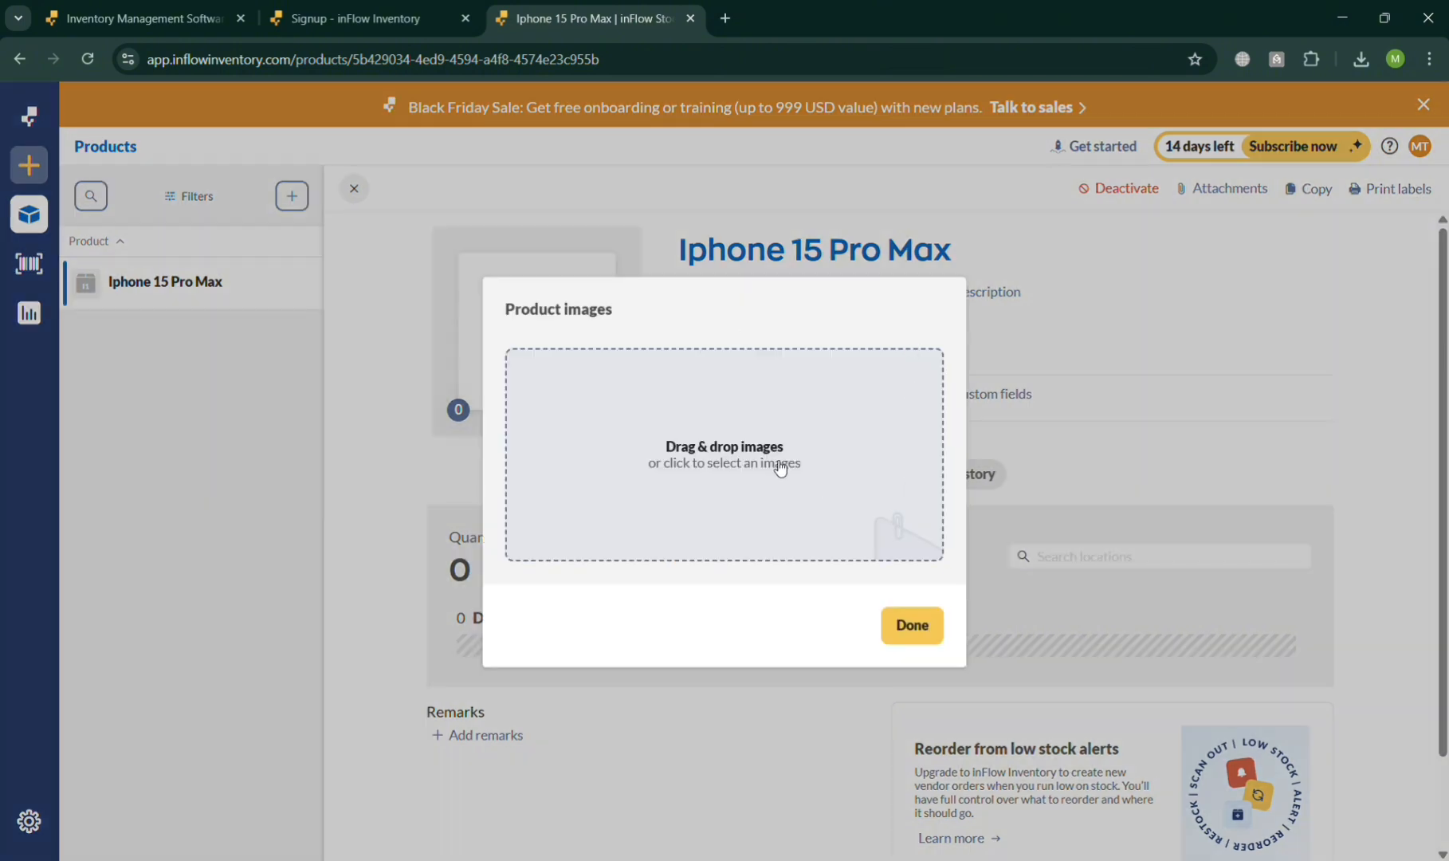
pyautogui.doubleClick(264, 173)
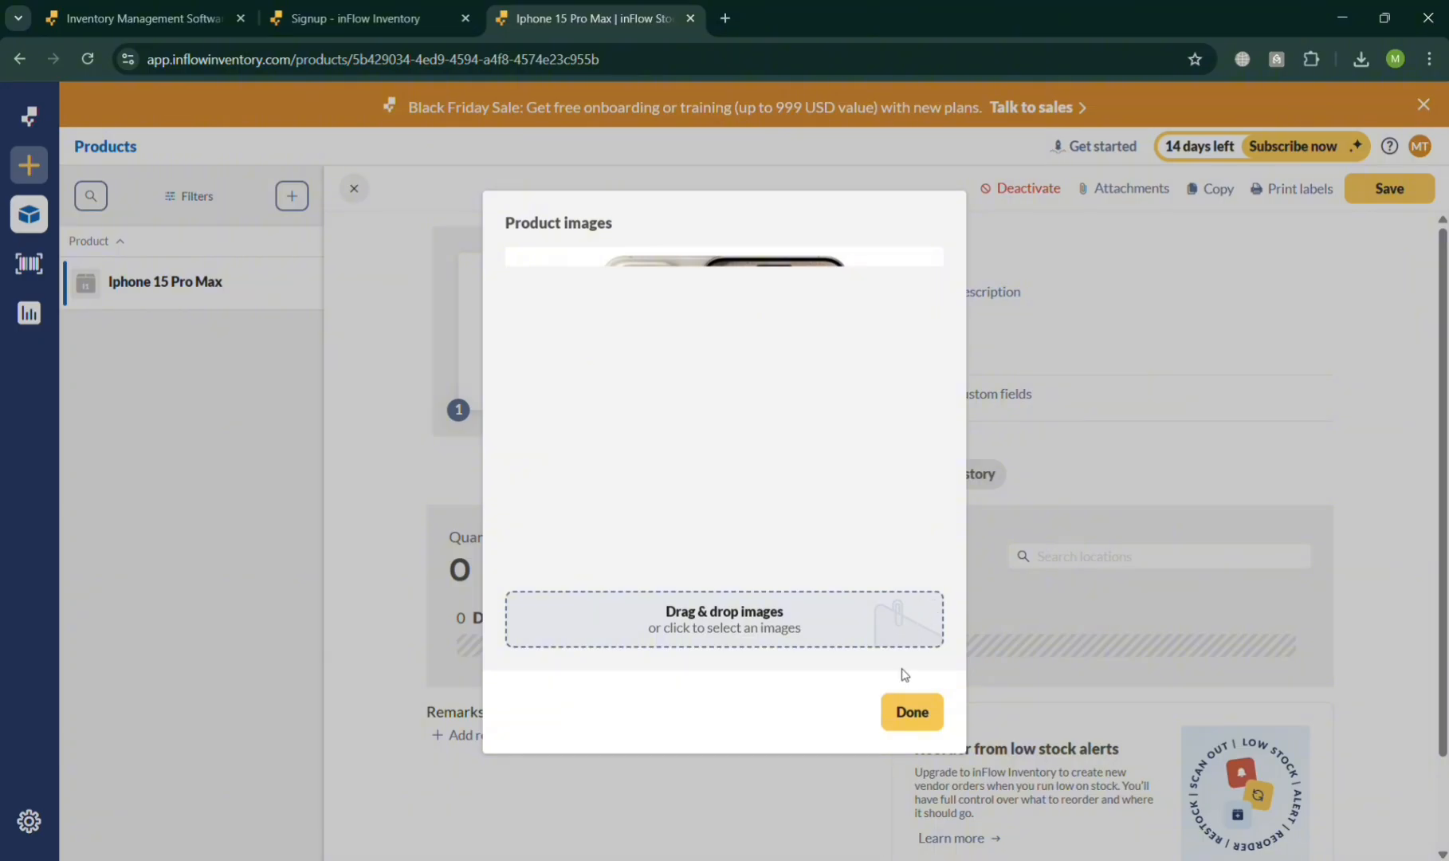
pyautogui.click(912, 714)
# - Add the product description "Limited Ed. Brand New Iphone 15 Pro Max Silver"
pyautogui.click(851, 305)
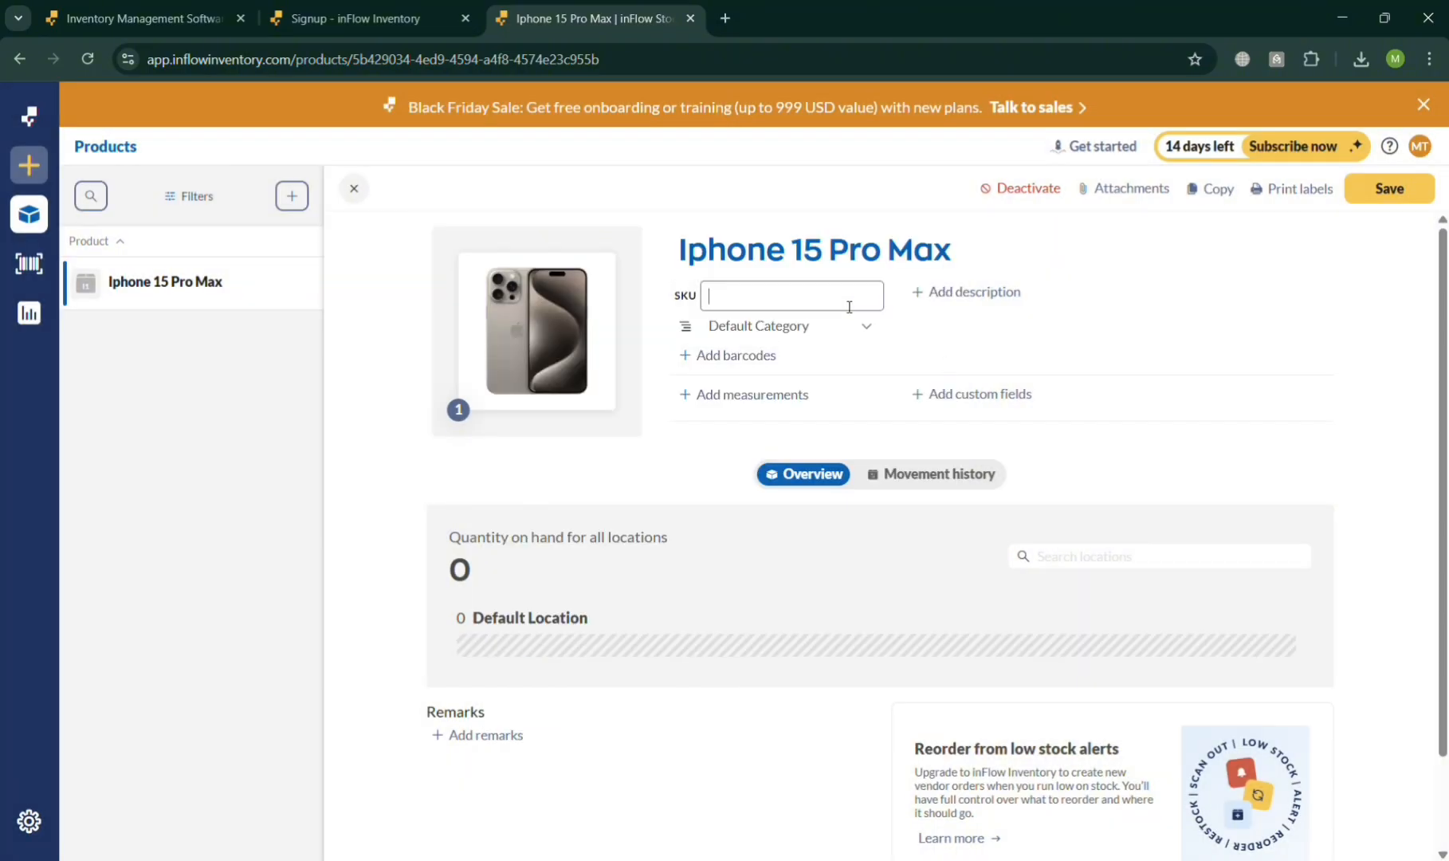
pyautogui.click(961, 293)
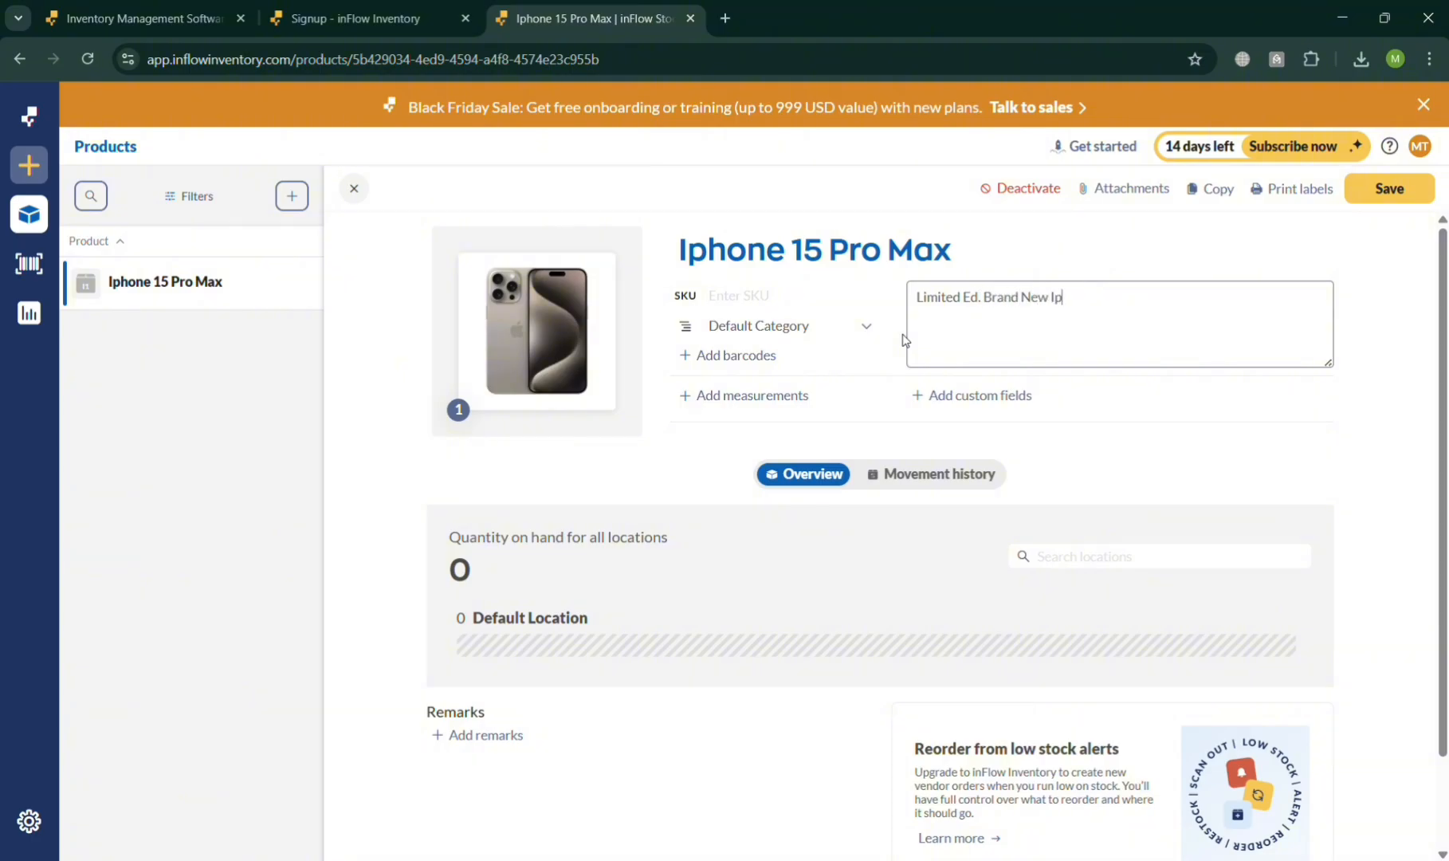
pyautogui.write('15 Pro Max Silver')
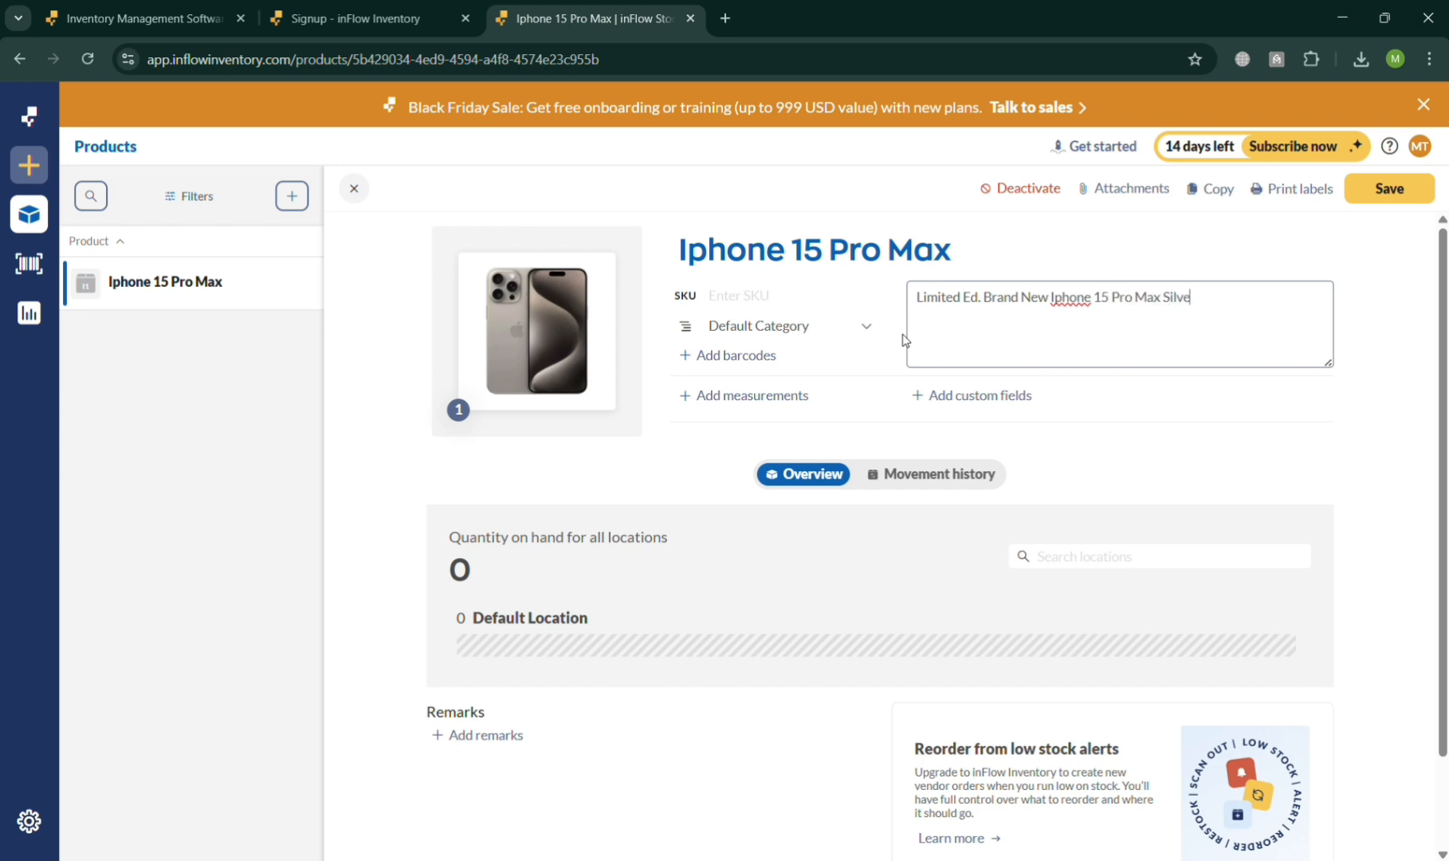
# - Look over the product's length, width, height and weight fields, and its quantity on hand by location
pyautogui.click(793, 401)
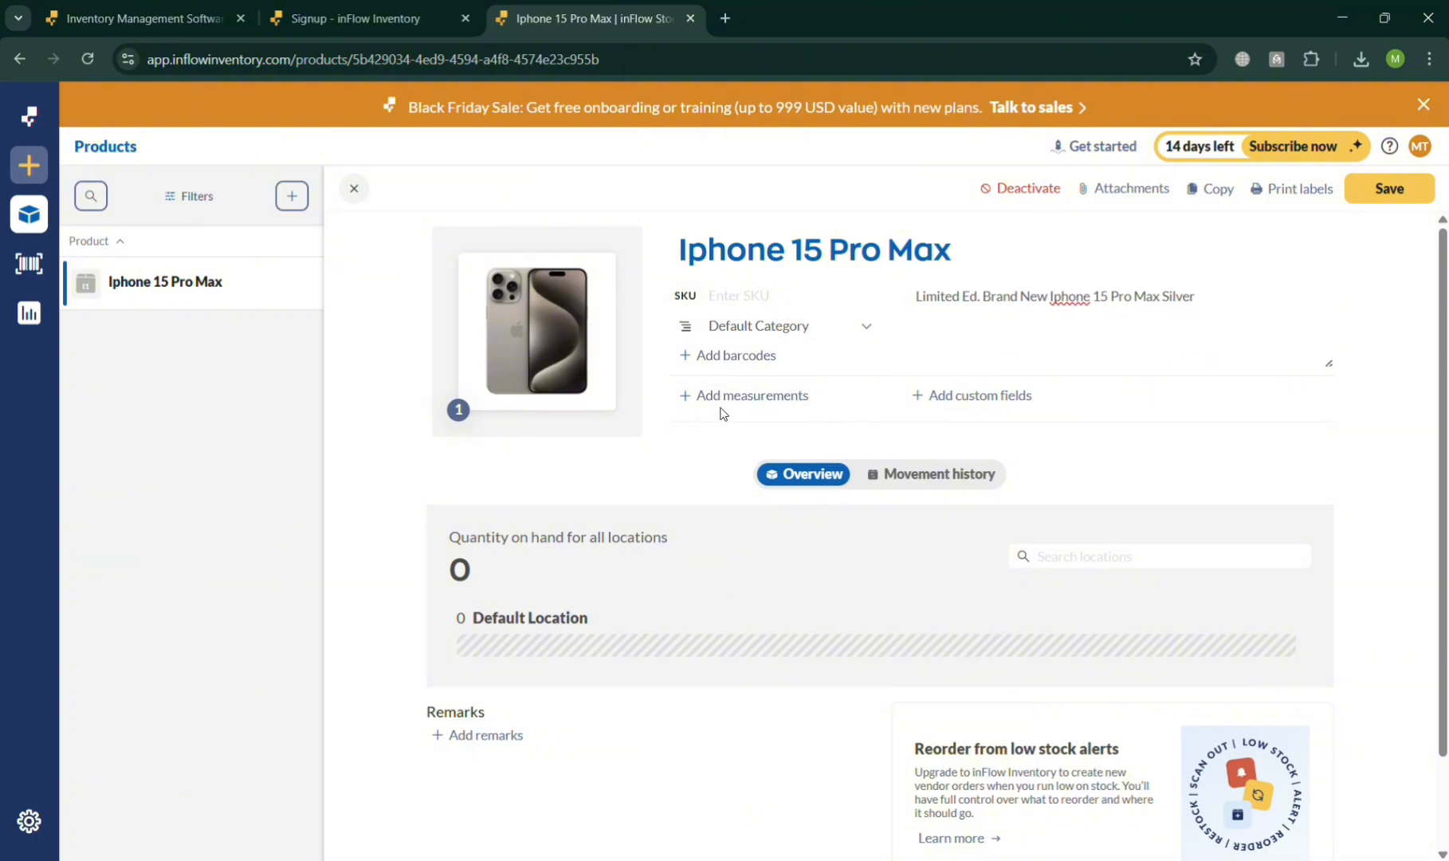
pyautogui.click(806, 404)
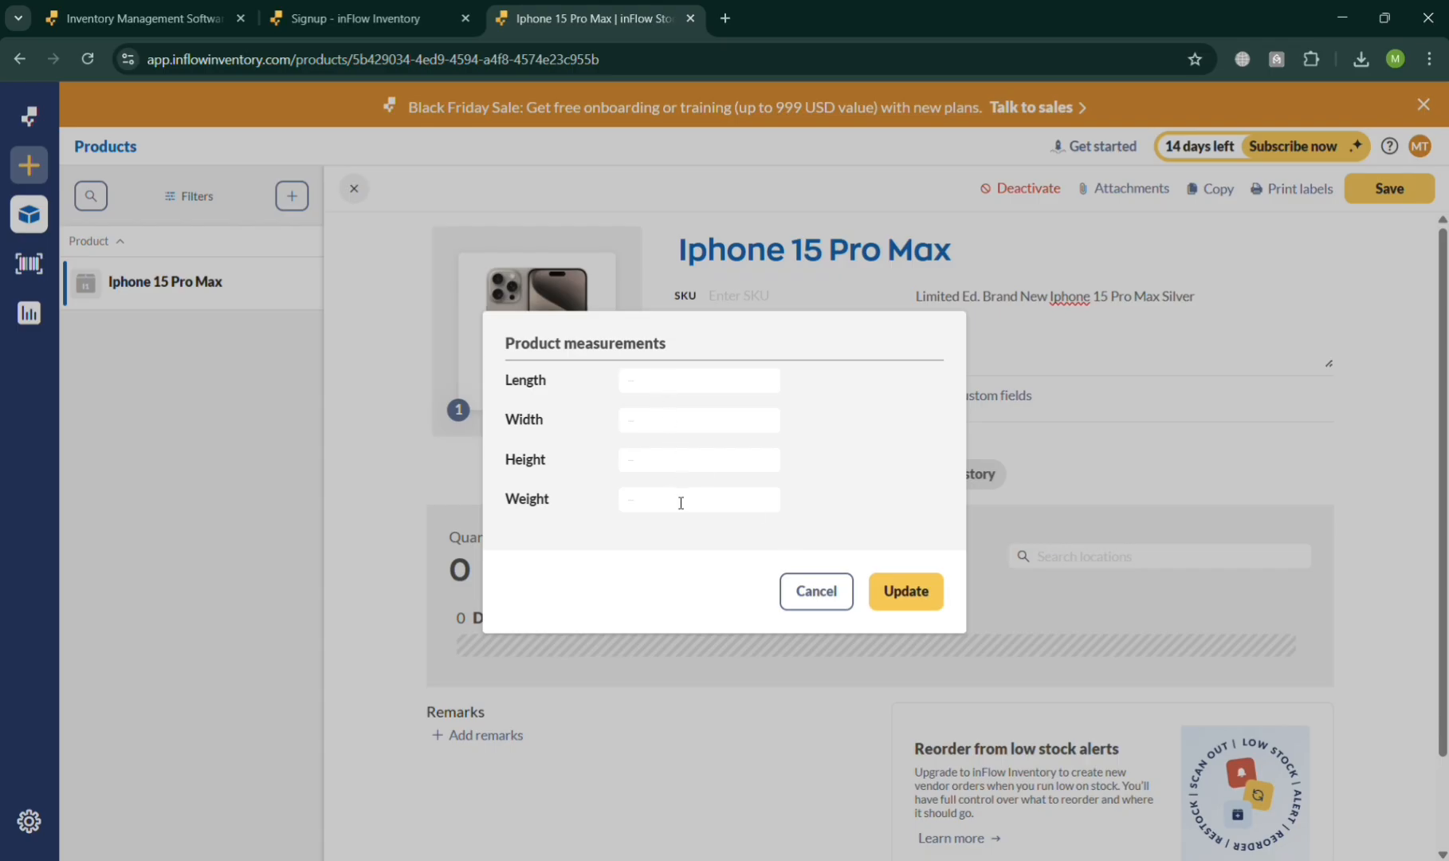
pyautogui.click(810, 606)
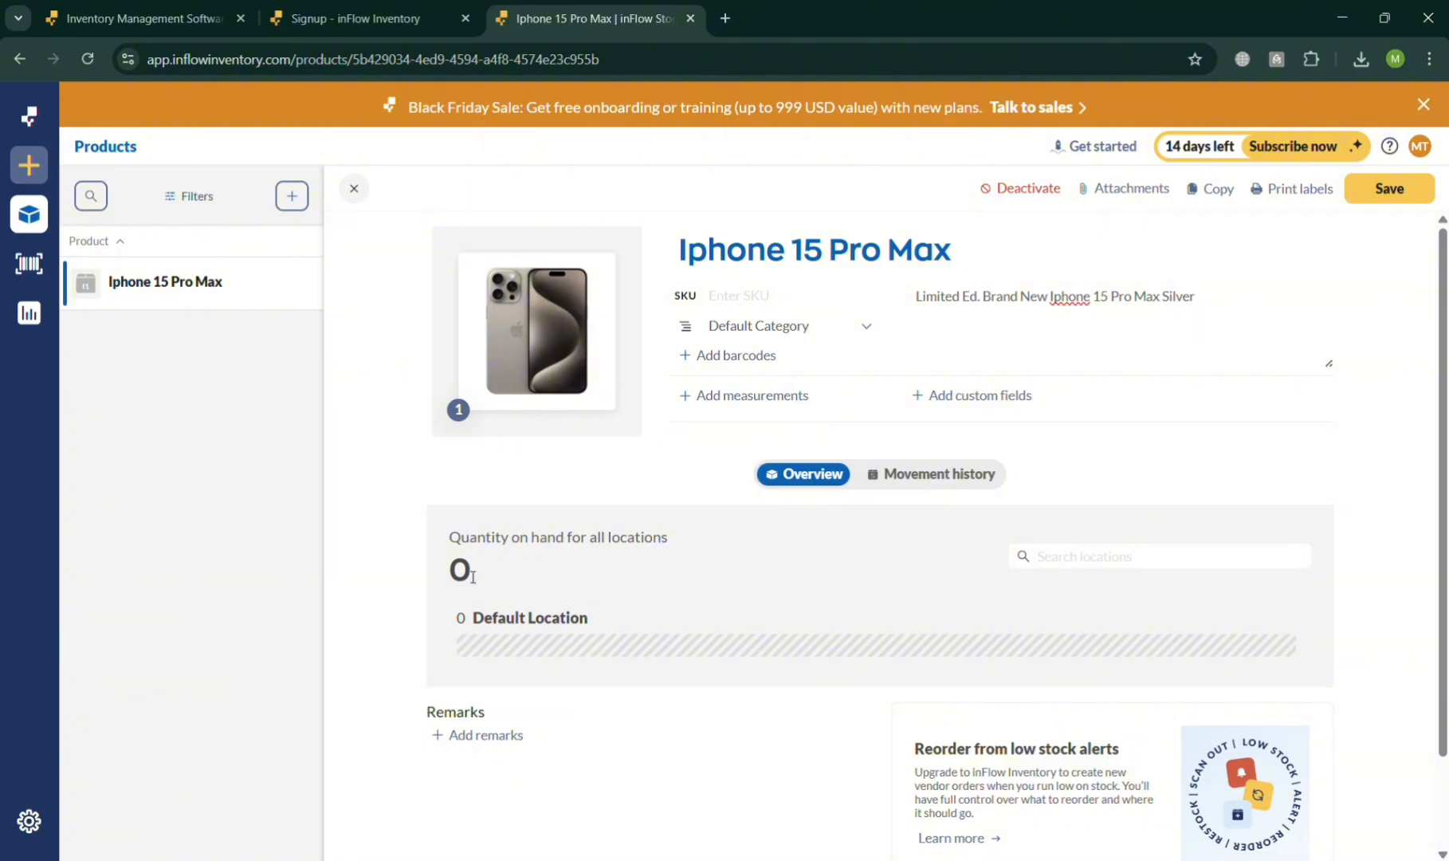
pyautogui.scroll(-1, 562, 534)
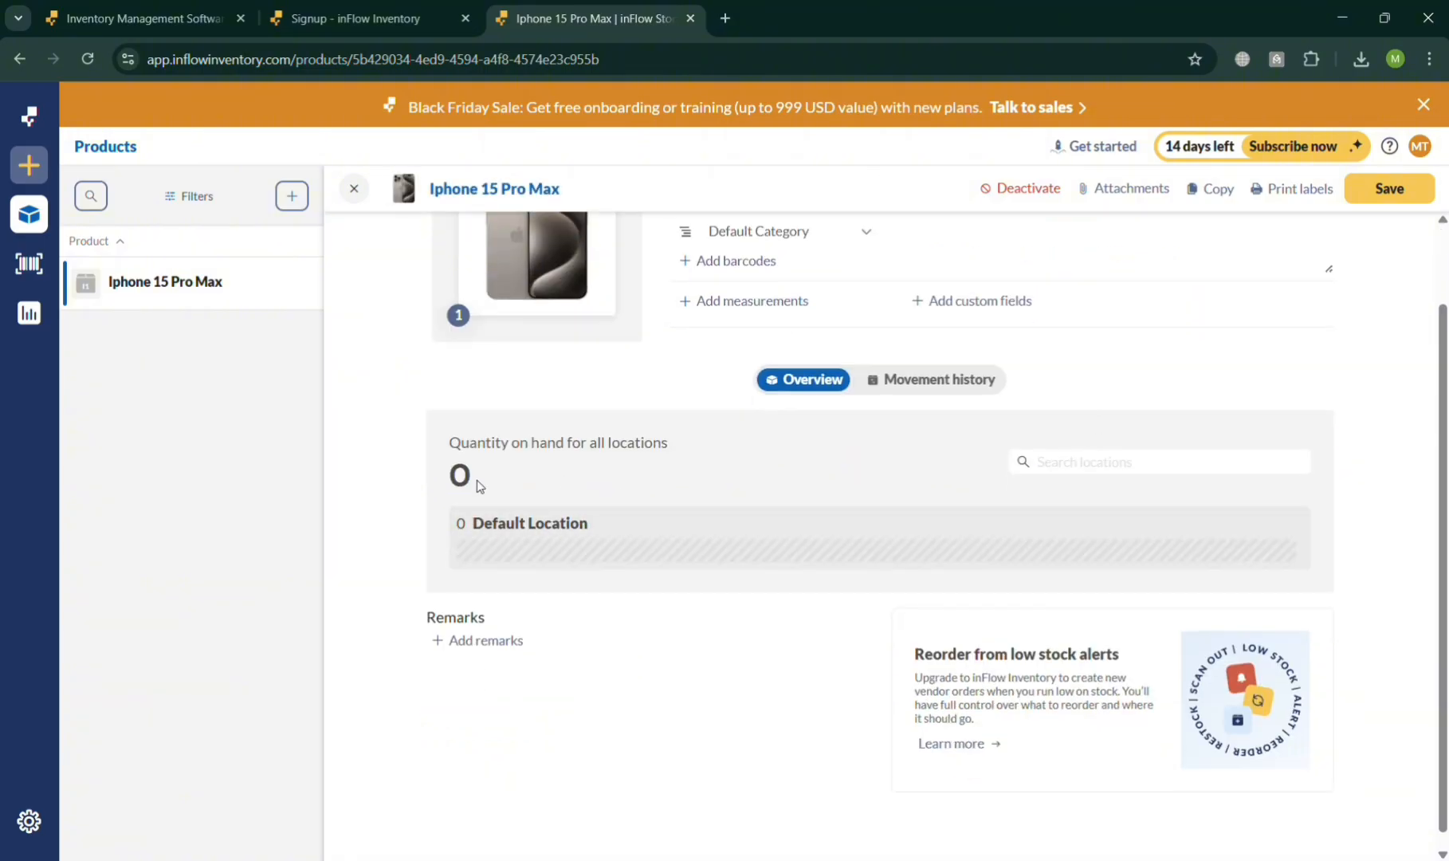
# - Look over the product's custom field setup, remarks section and movement history
pyautogui.scroll(1, 1023, 459)
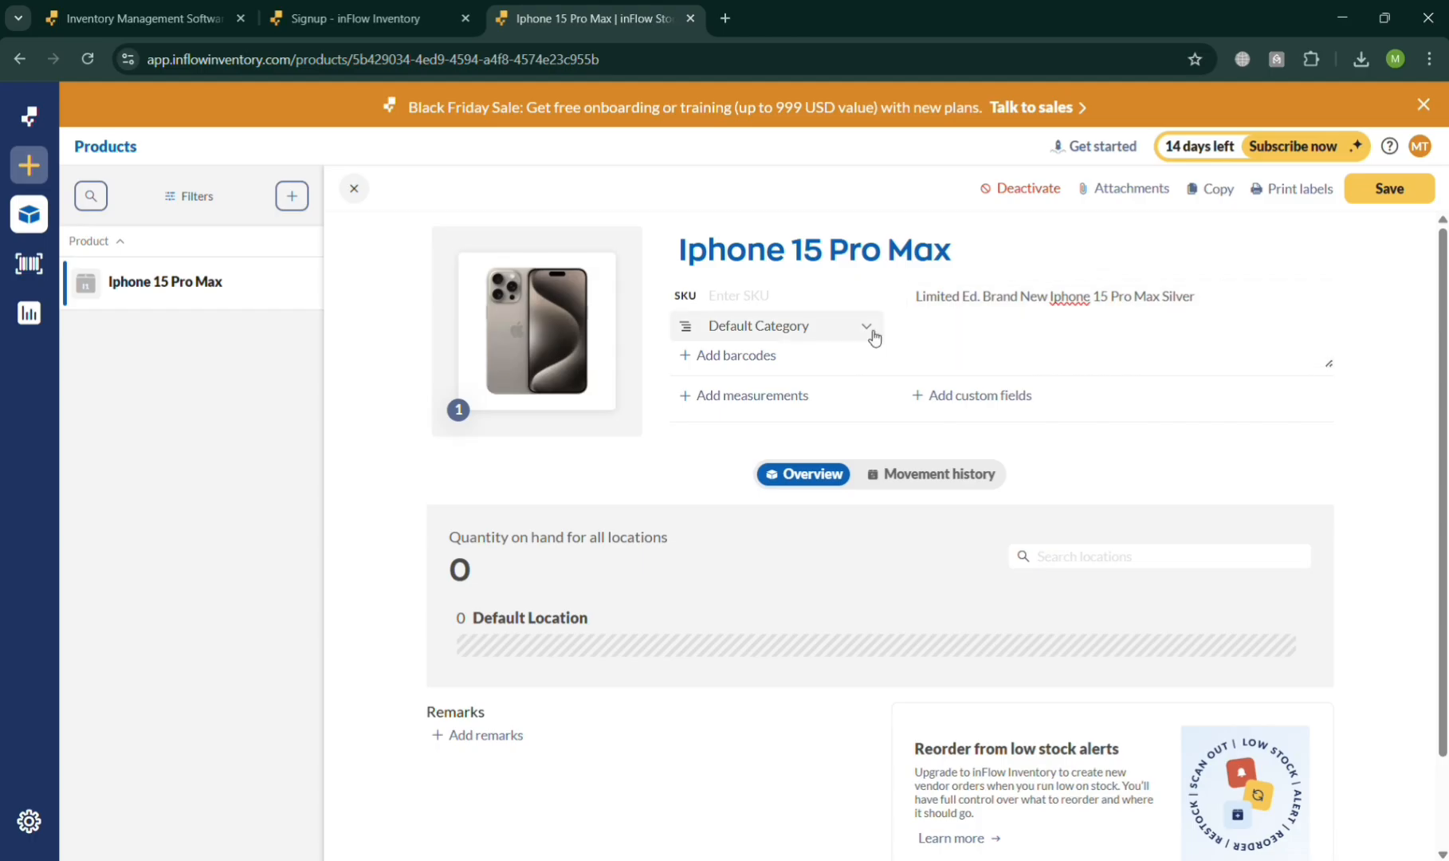
pyautogui.click(1015, 411)
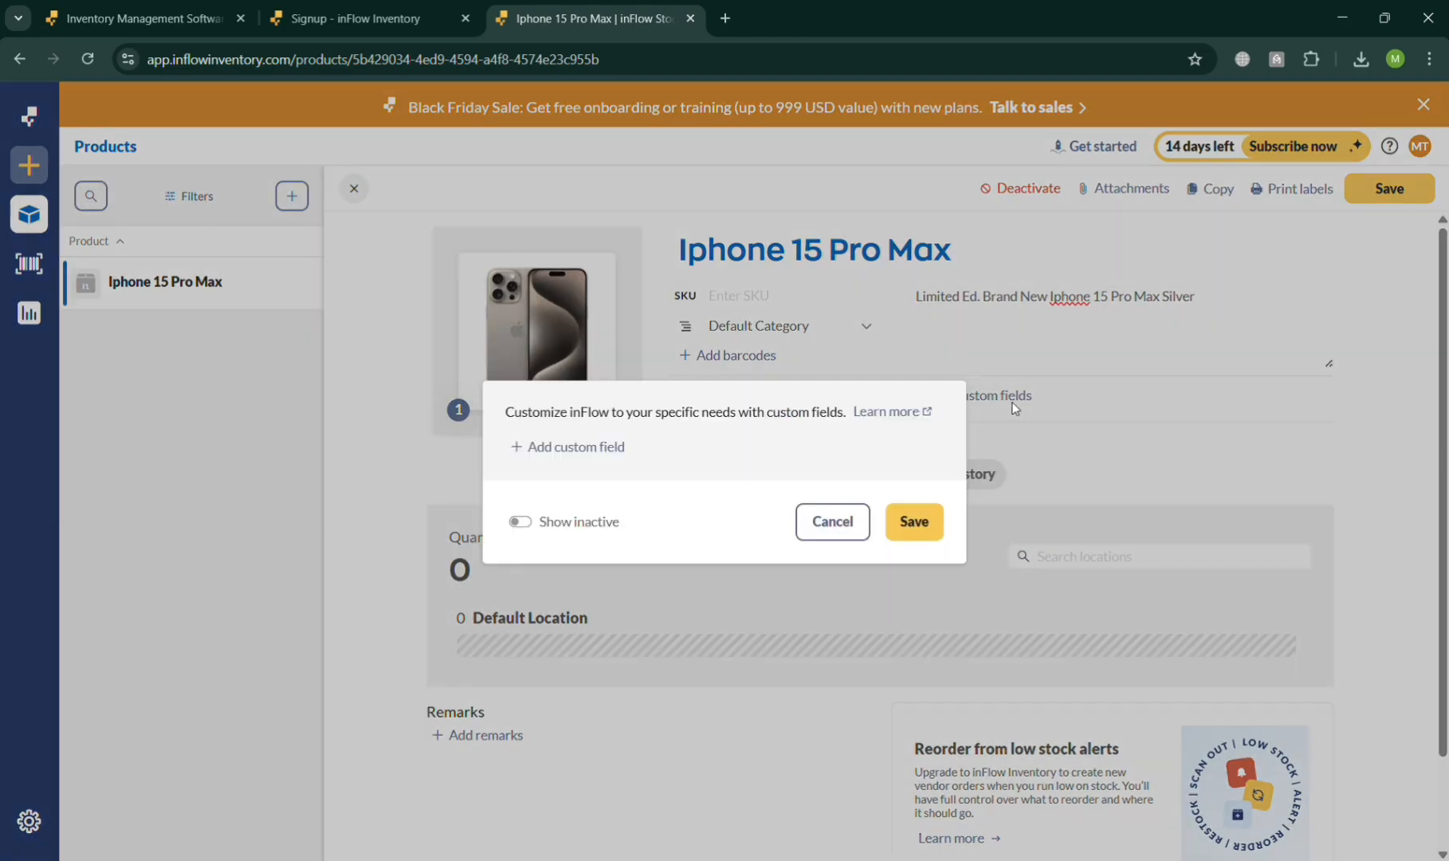
pyautogui.click(833, 521)
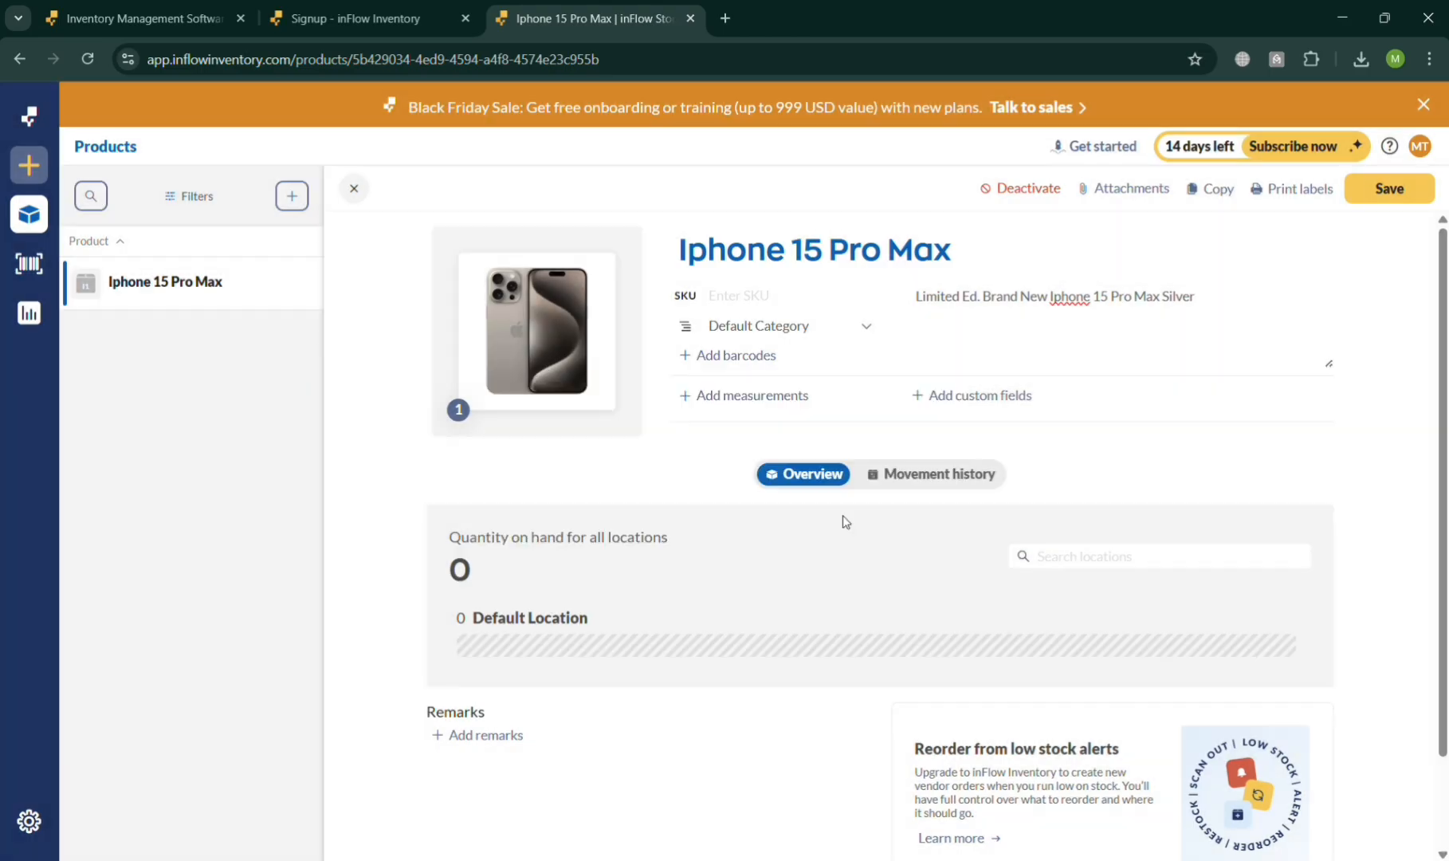
pyautogui.scroll(-1, 835, 520)
pyautogui.scroll(-1, 835, 519)
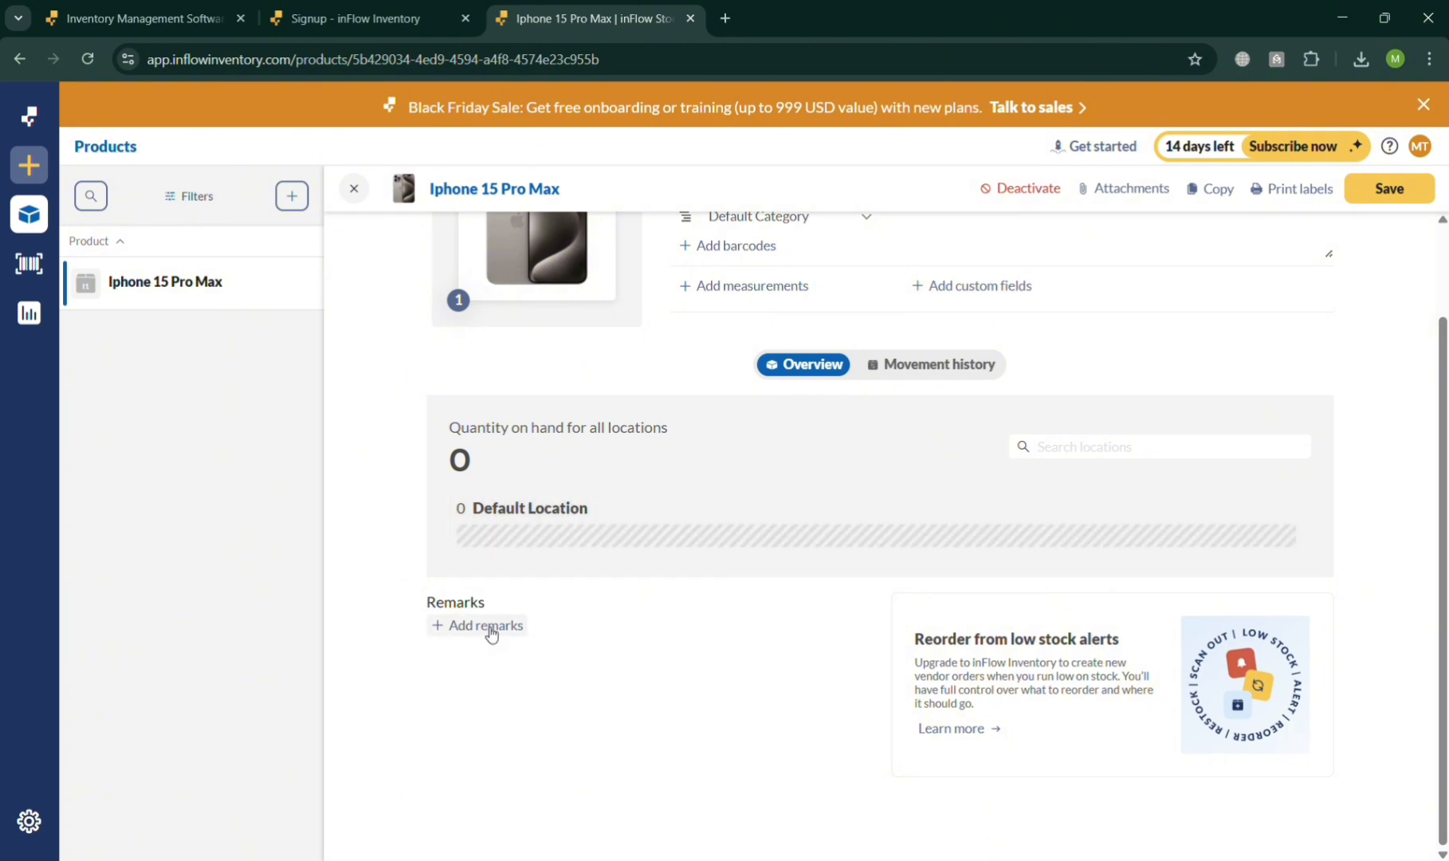
pyautogui.scroll(2, 754, 582)
pyautogui.click(912, 478)
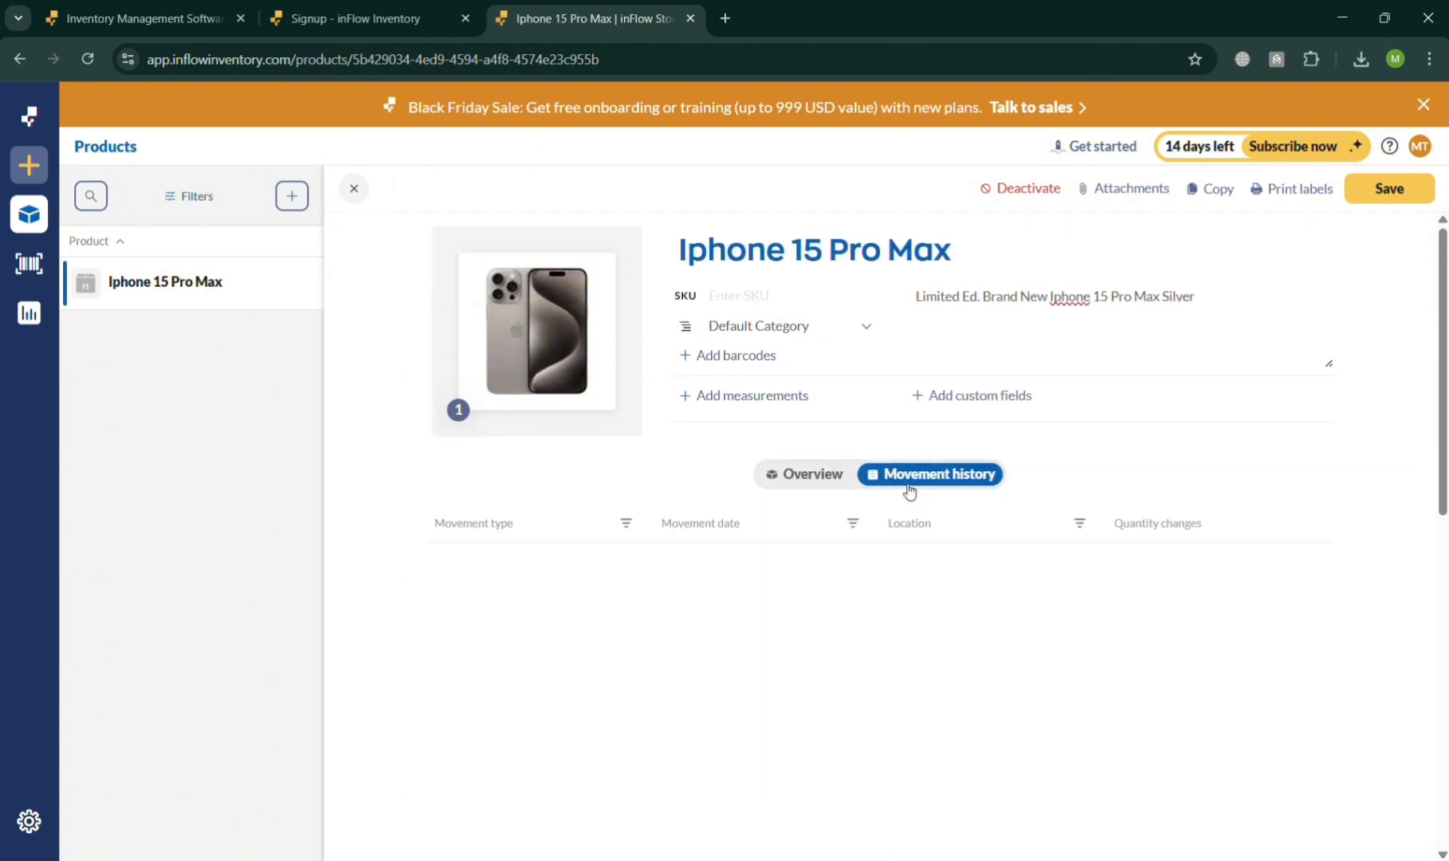
pyautogui.click(818, 479)
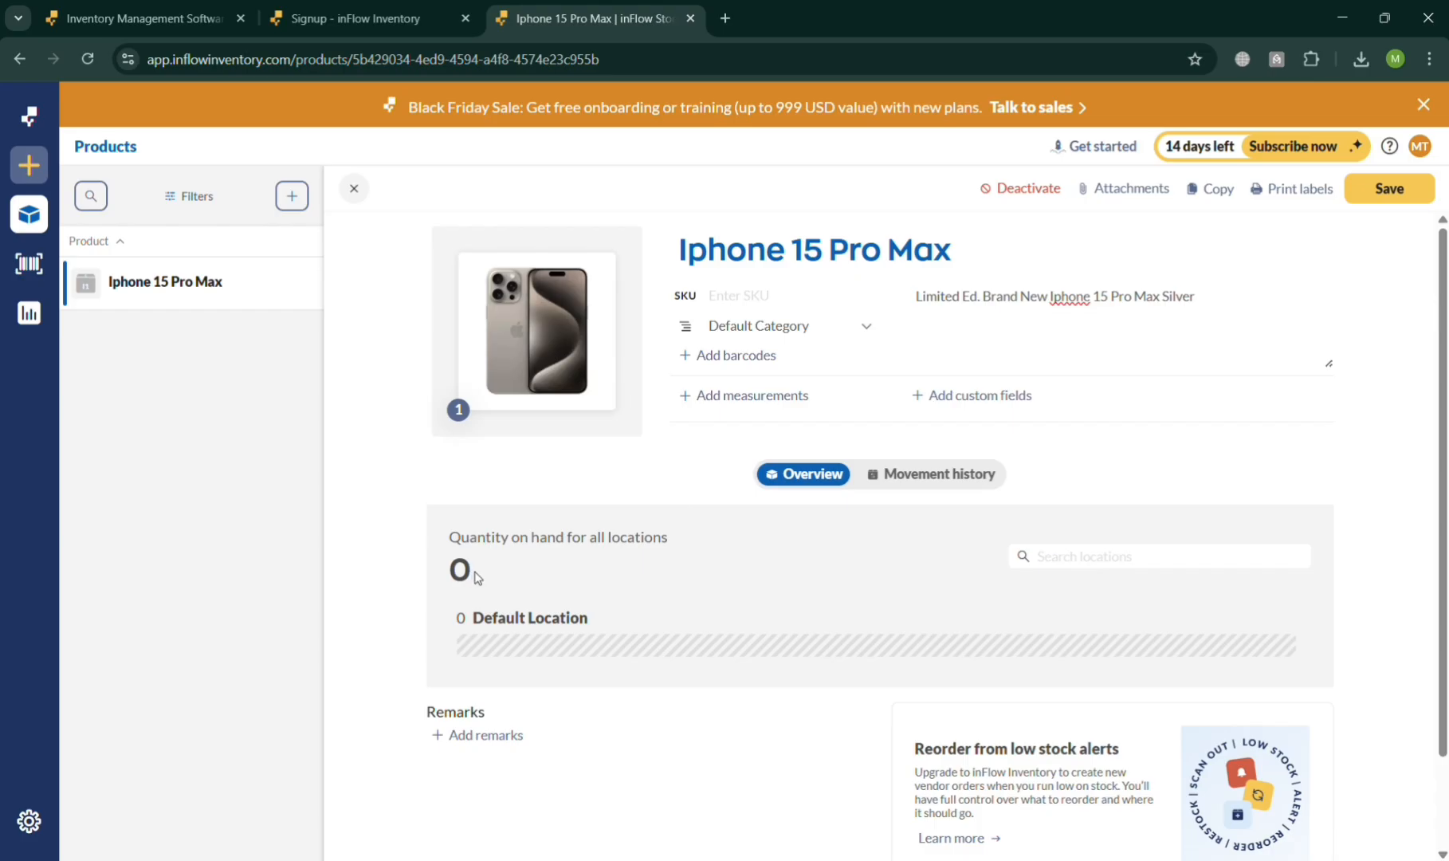
# - Set the product's quantity on hand at Default Location to 20
pyautogui.click(1147, 558)
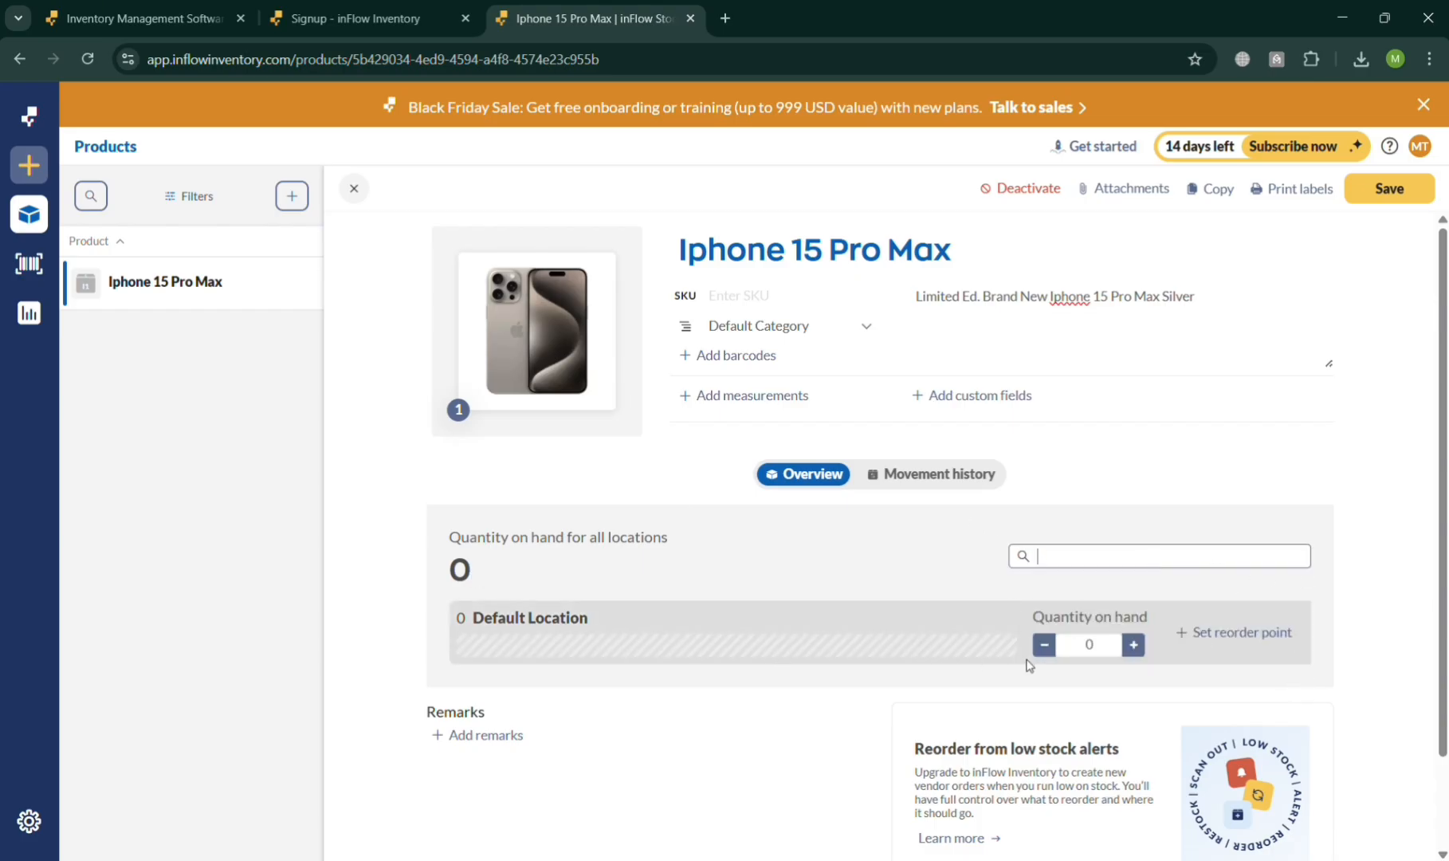
pyautogui.click(1107, 644)
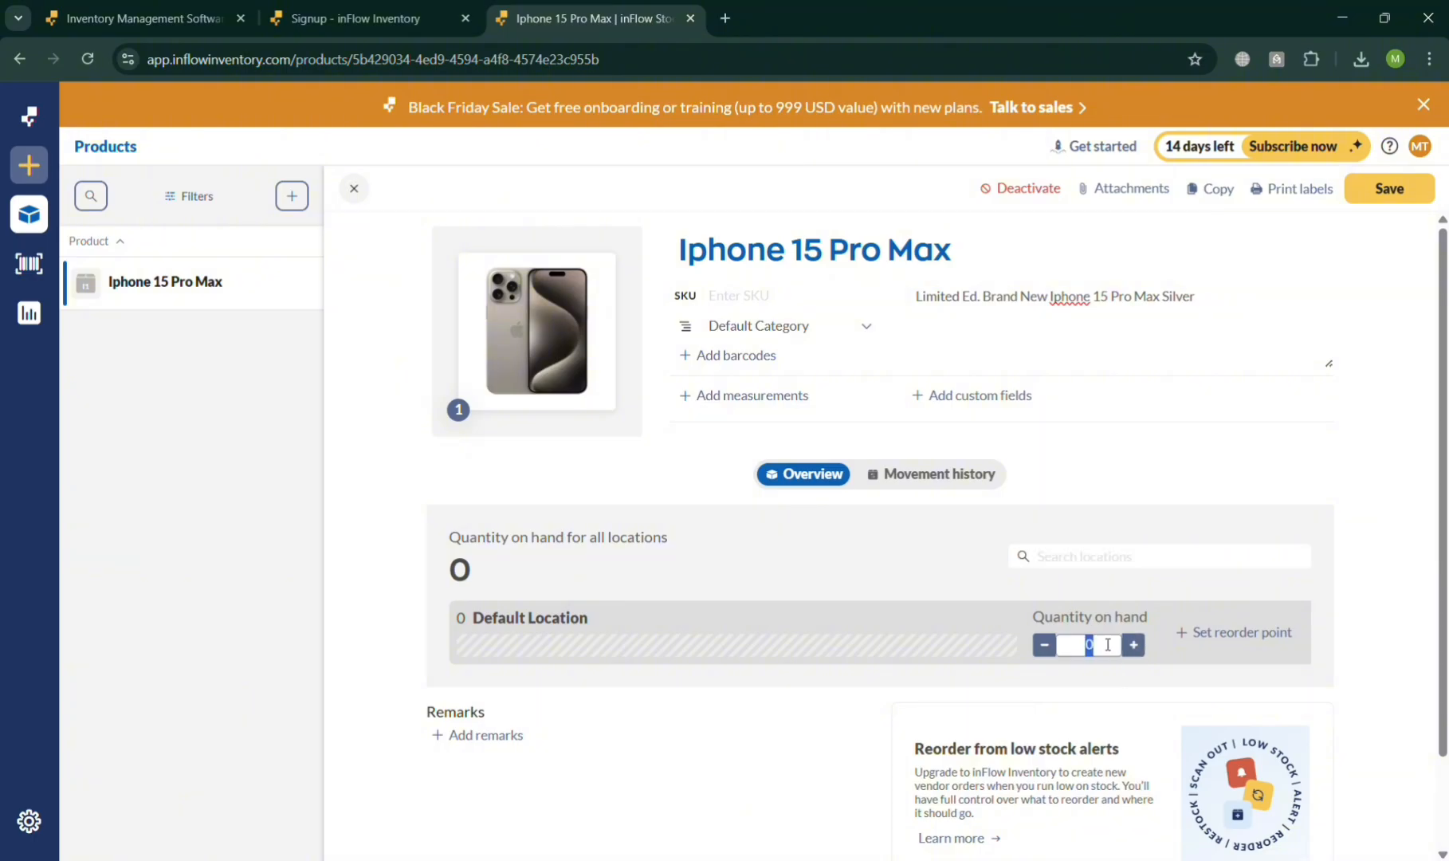
pyautogui.write('5')
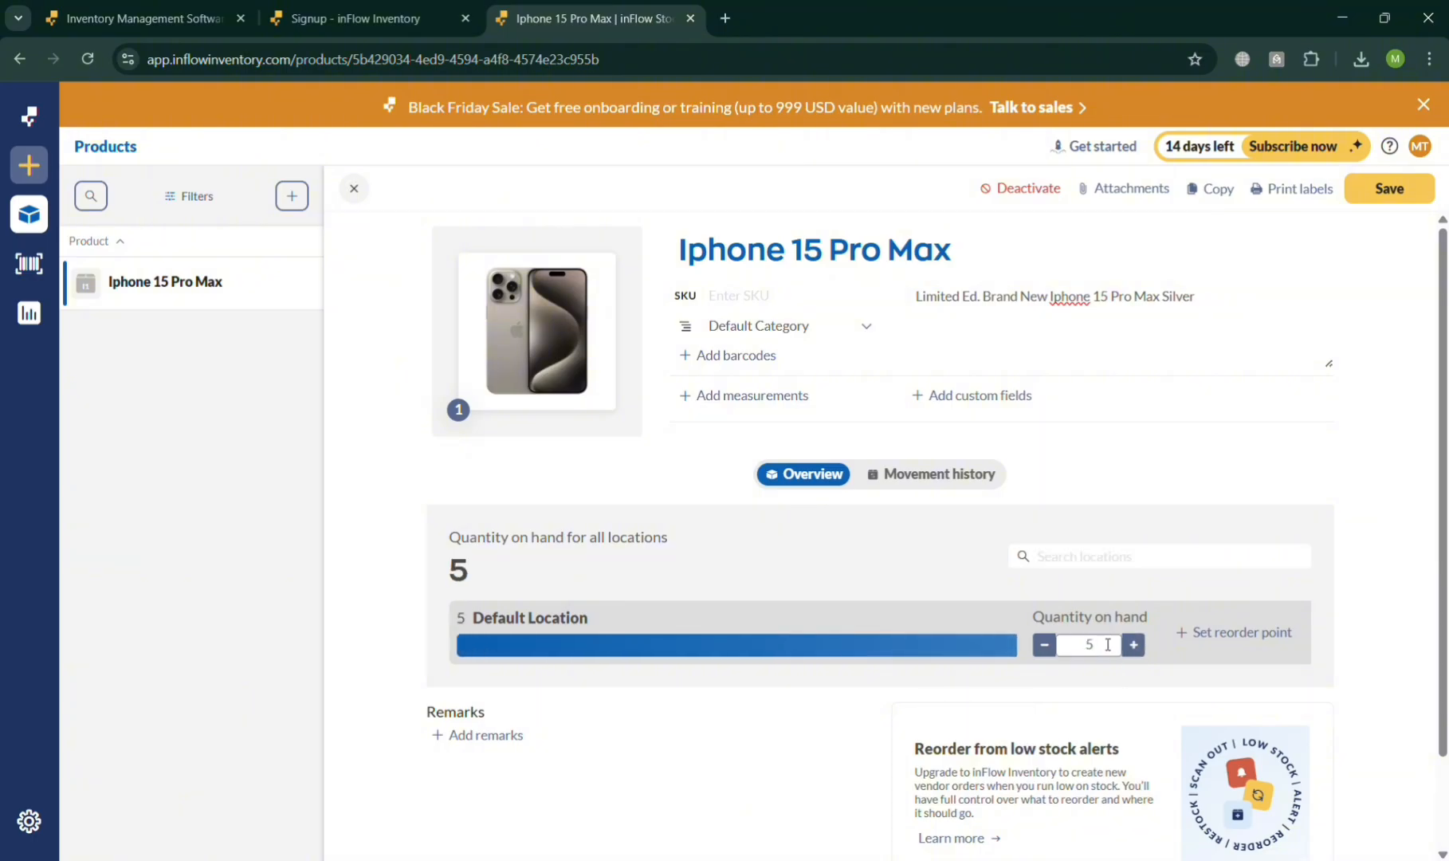
pyautogui.click(1133, 642)
pyautogui.click(1133, 642)
pyautogui.click(1132, 642)
pyautogui.click(1133, 643)
pyautogui.click(1133, 642)
pyautogui.click(1133, 643)
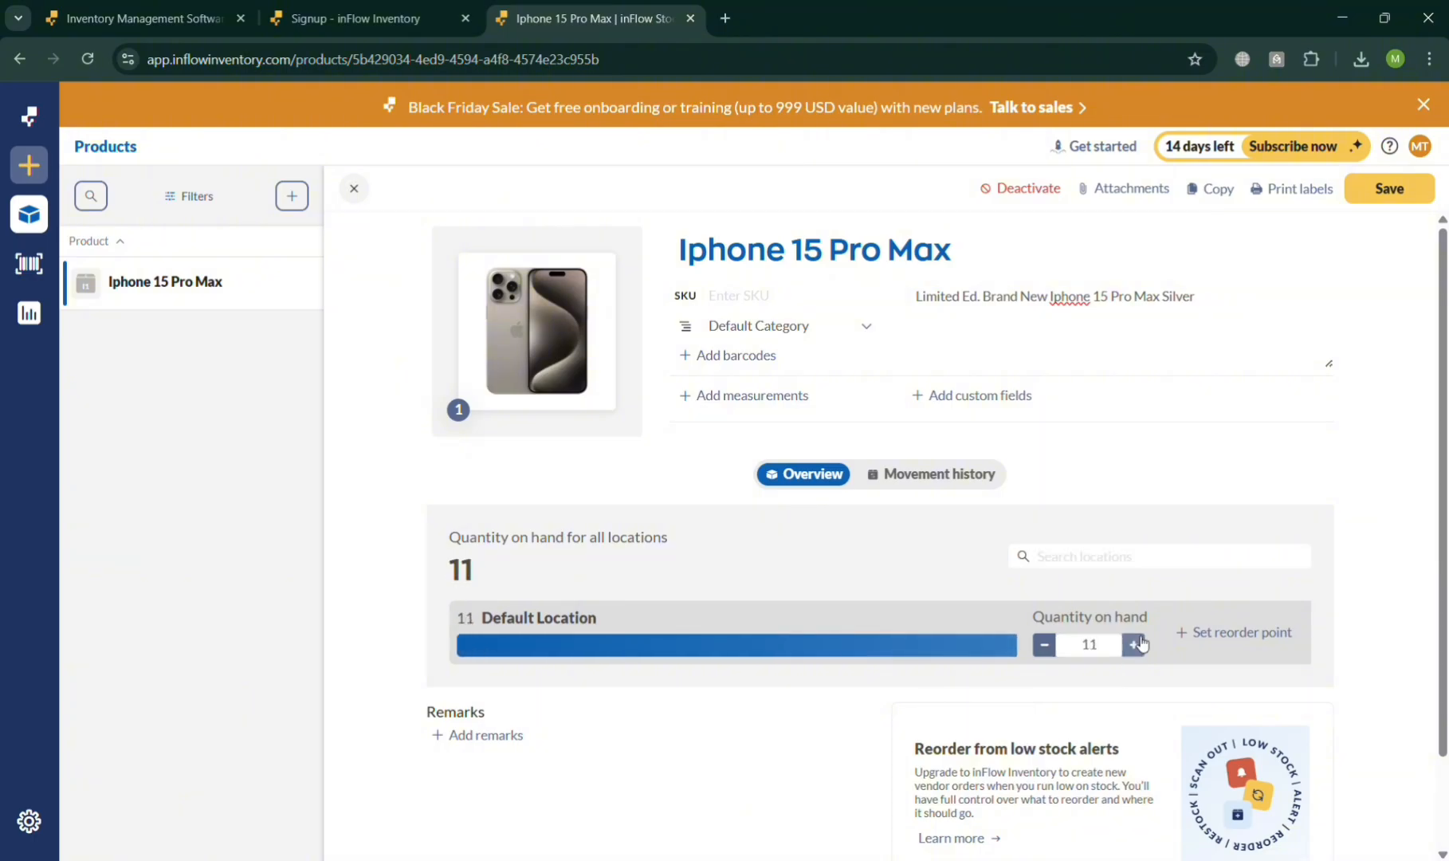
pyautogui.click(1136, 643)
pyautogui.click(1136, 642)
pyautogui.click(1138, 643)
pyautogui.click(1138, 642)
pyautogui.click(1138, 643)
pyautogui.click(1138, 642)
pyautogui.click(1137, 642)
pyautogui.click(1138, 643)
pyautogui.click(1140, 643)
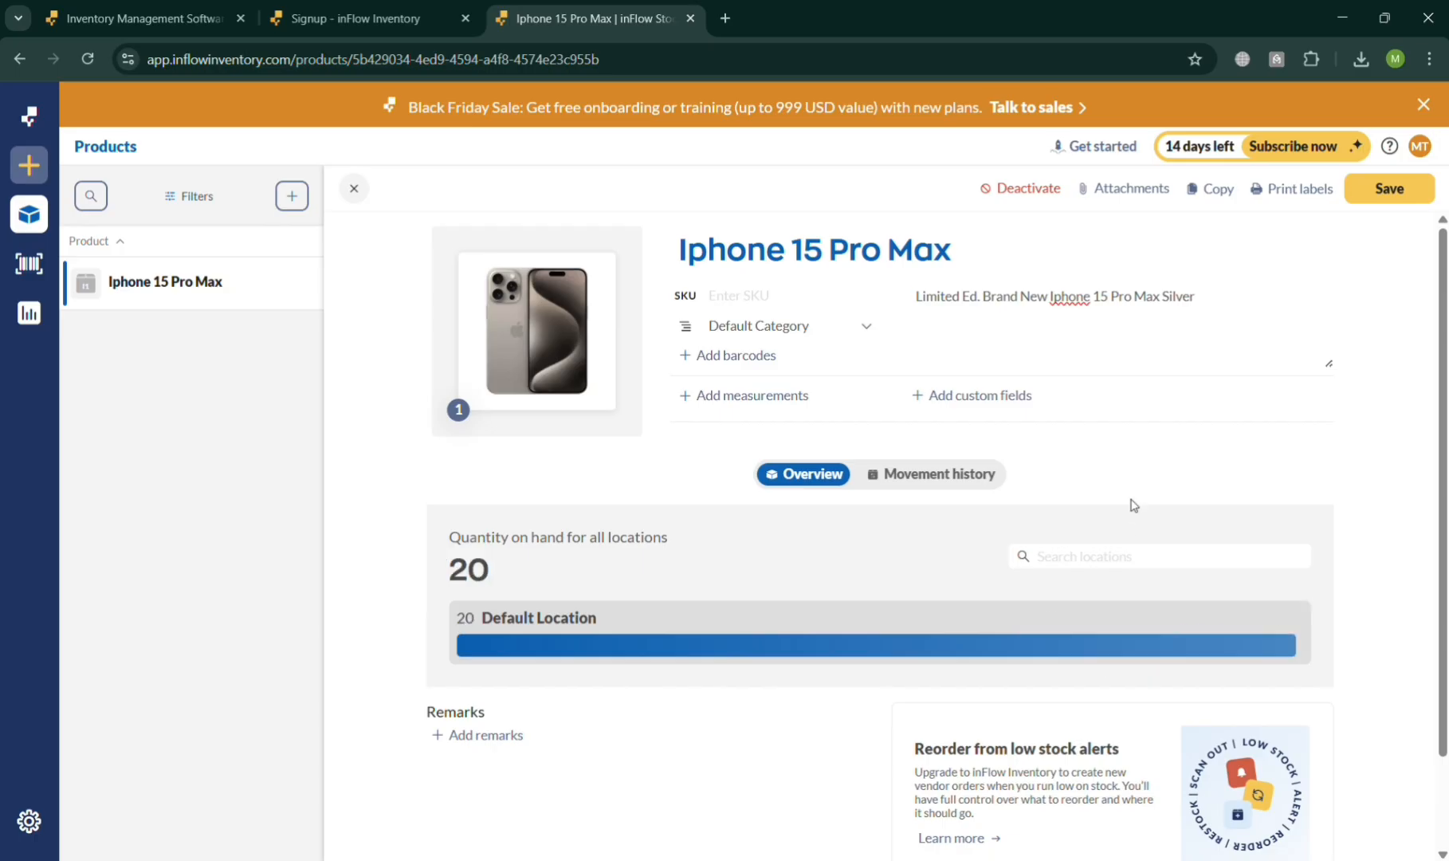
# - Try to find a category for the product by searching for "Gad"
pyautogui.scroll(-2, 1188, 441)
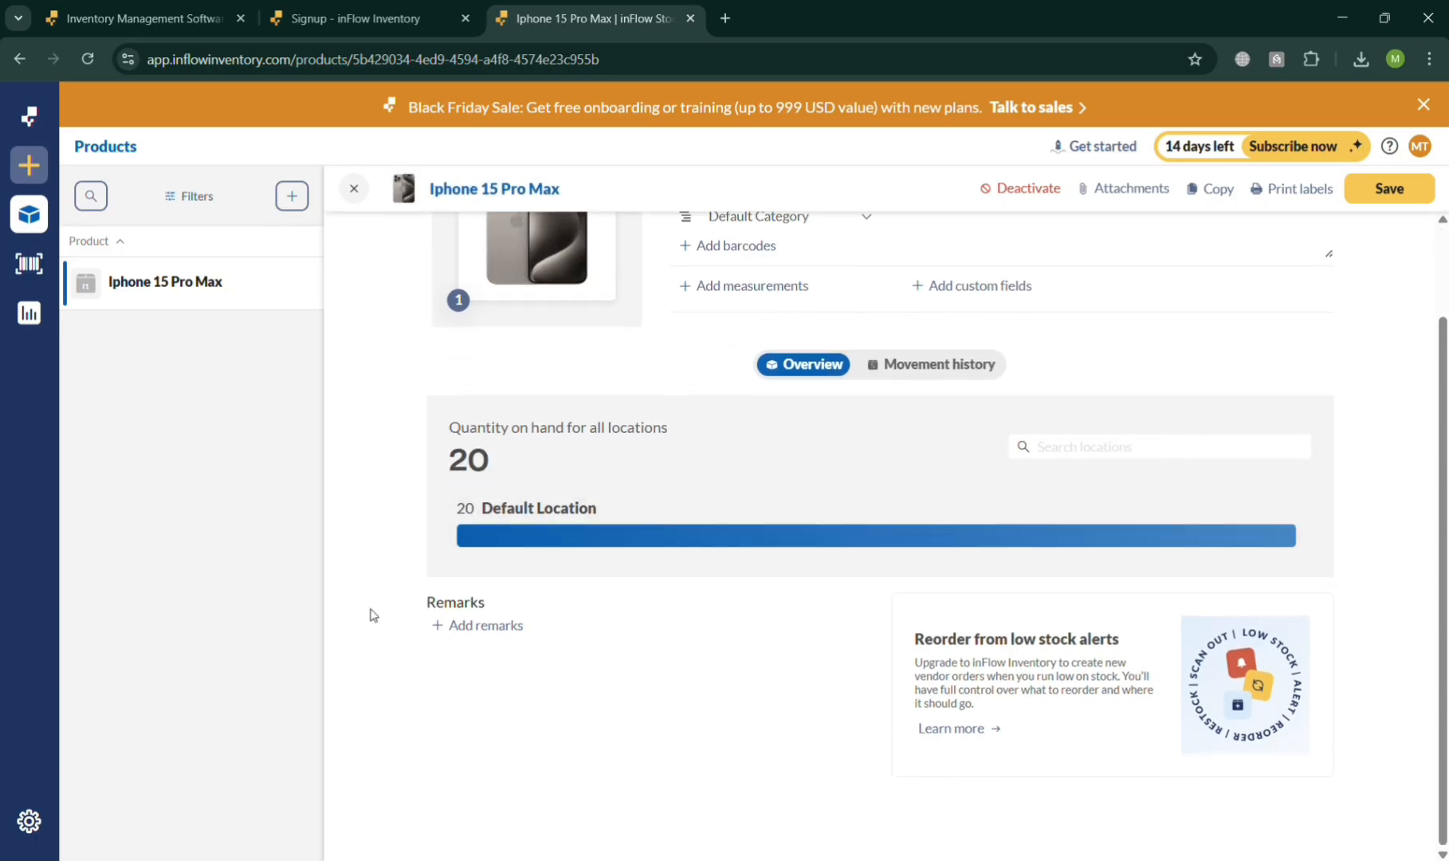
pyautogui.scroll(2, 650, 627)
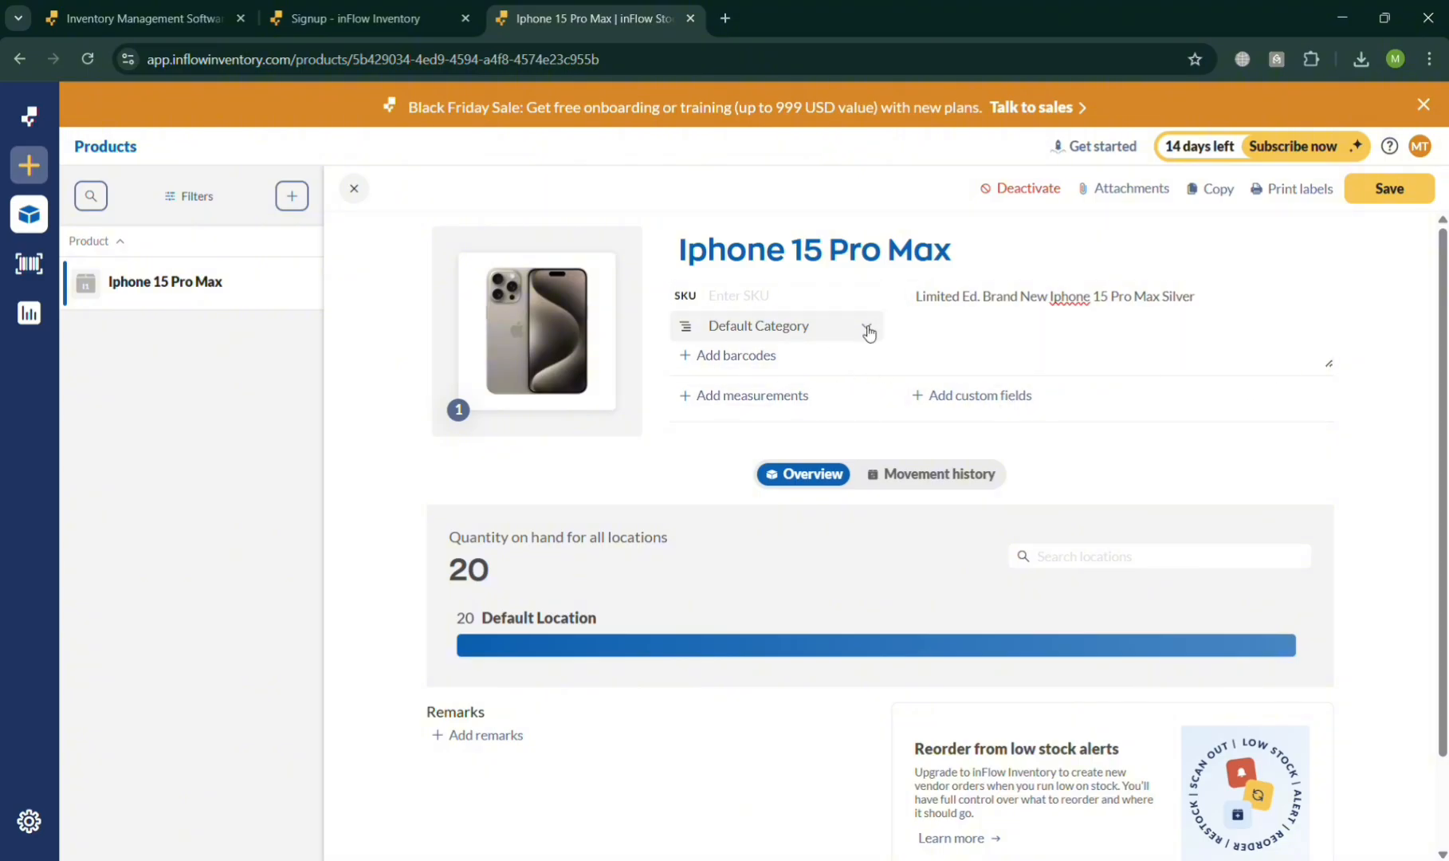
pyautogui.click(869, 333)
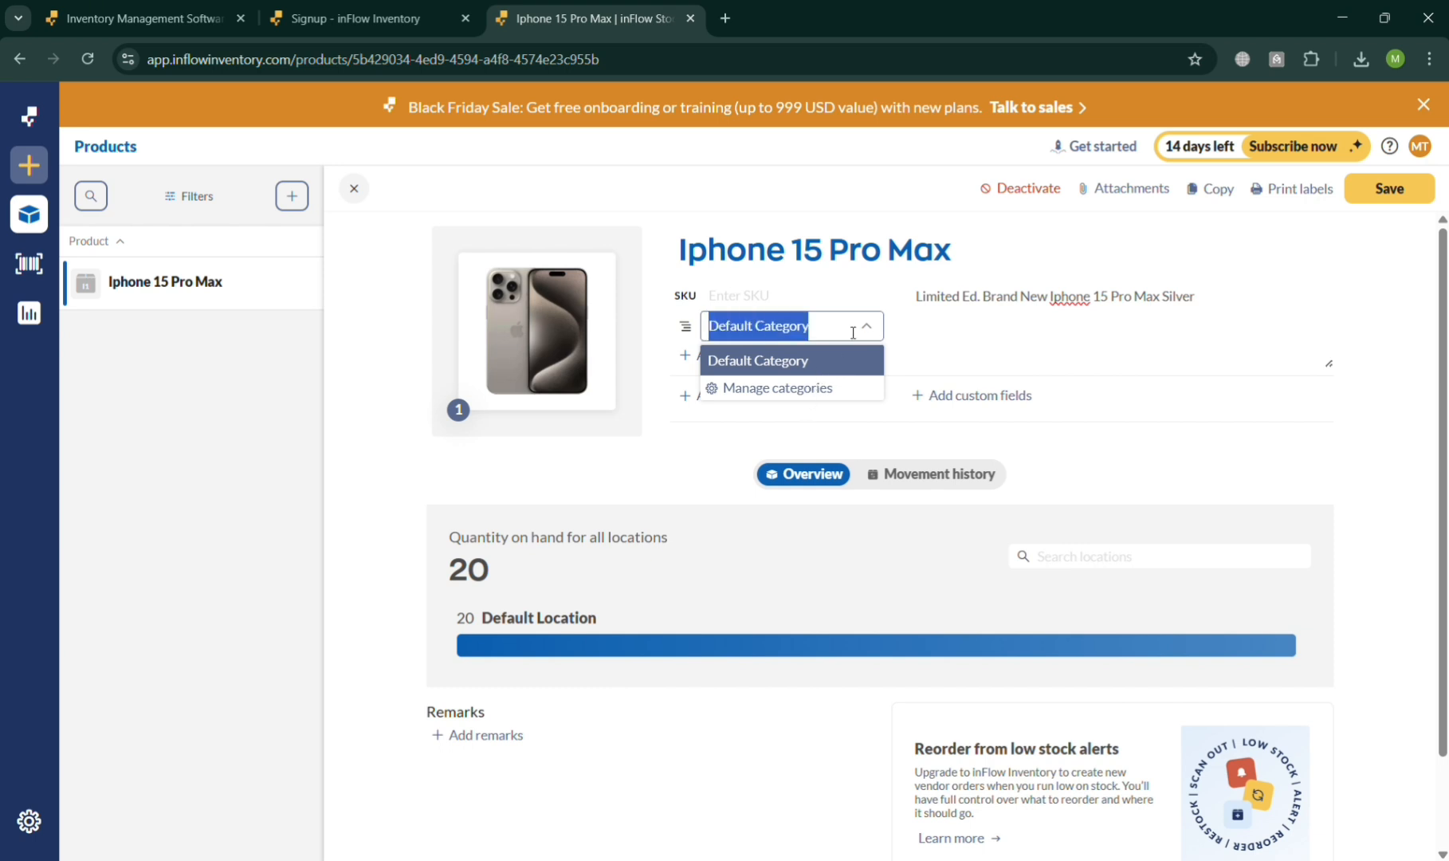
pyautogui.write('Gadget')
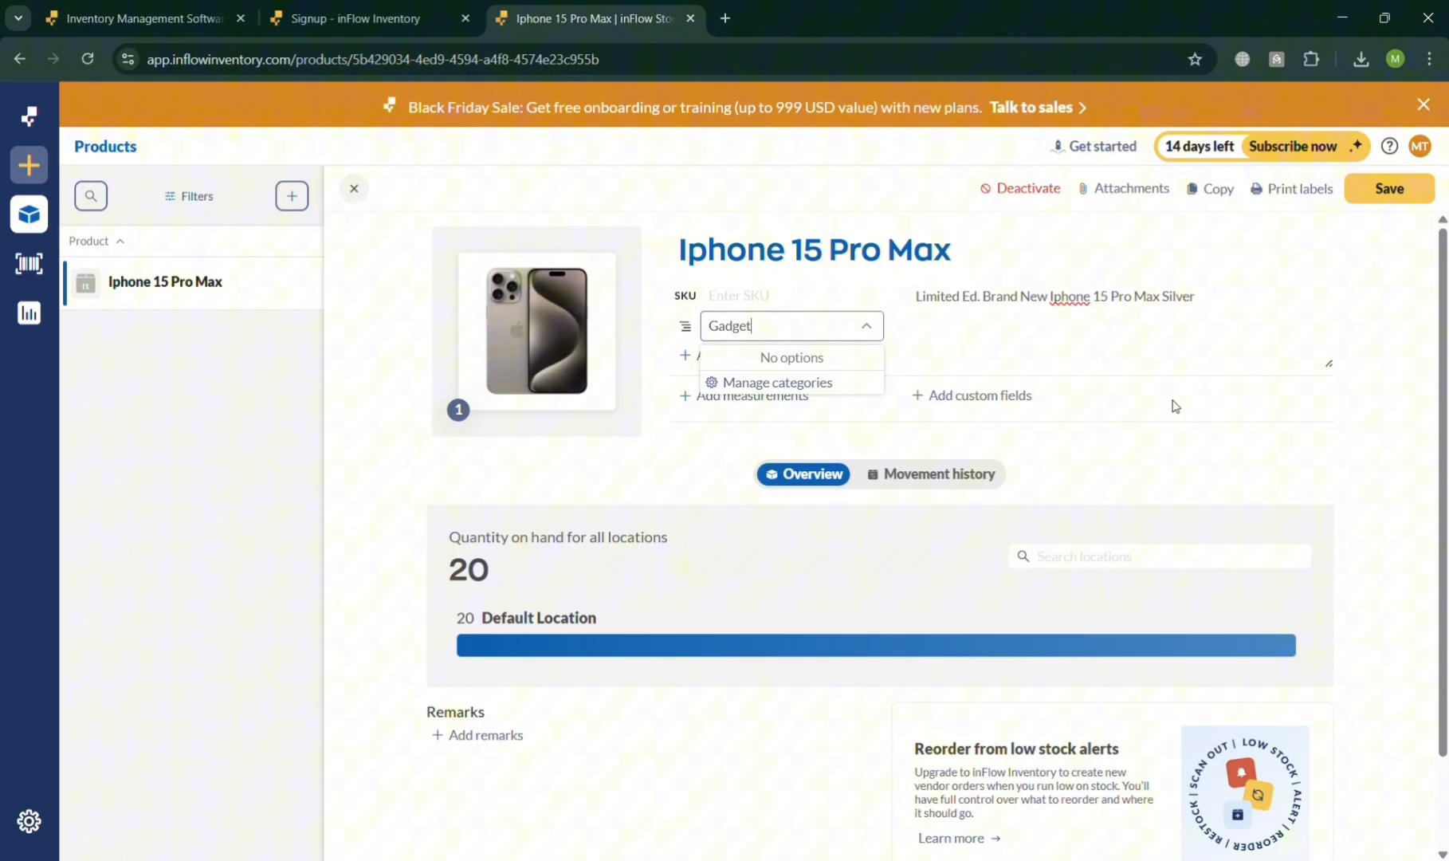
pyautogui.click(1175, 405)
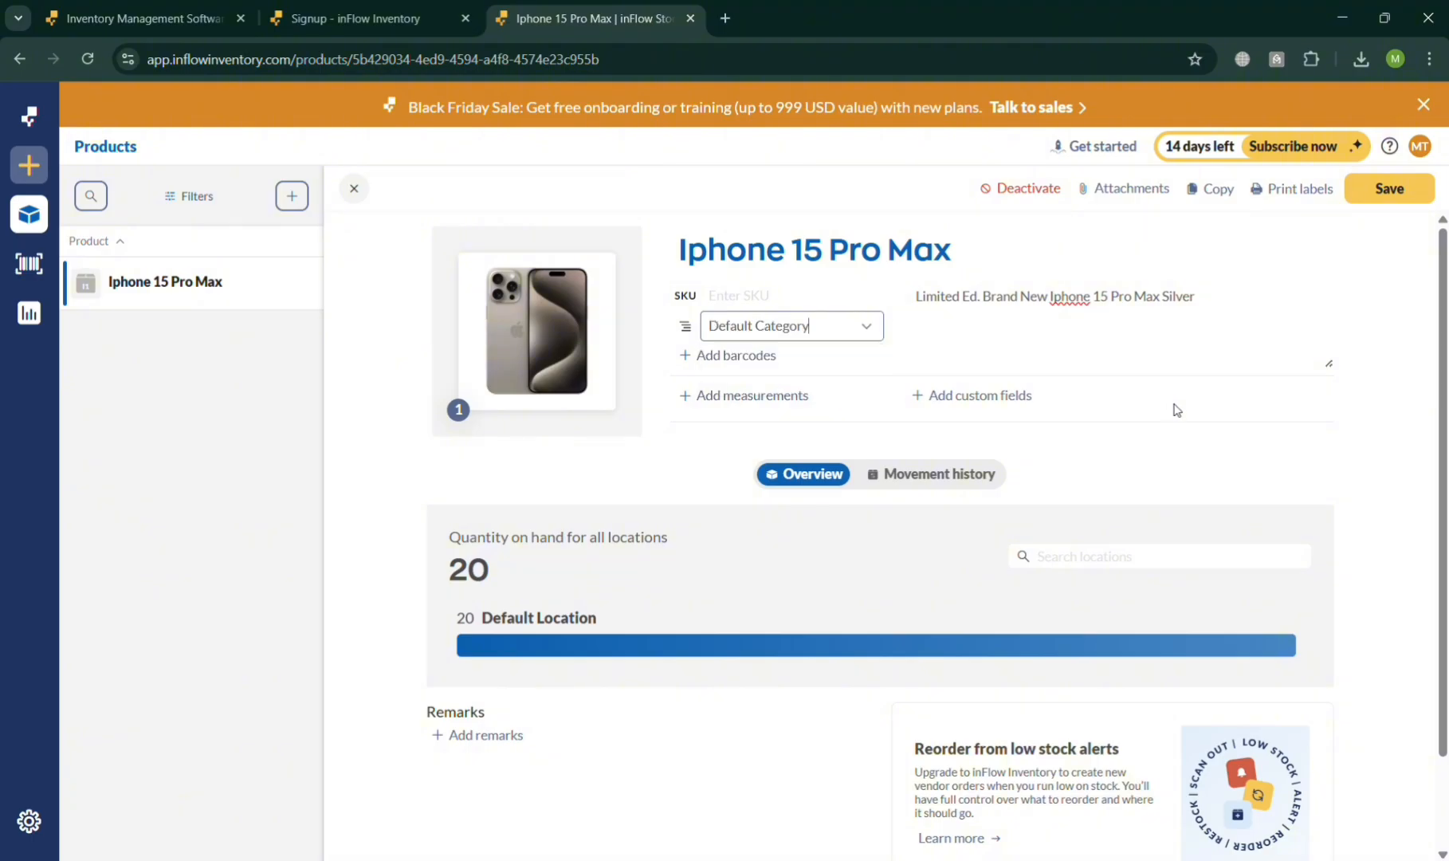
pyautogui.click(1348, 378)
# - Check the product measurements form without entering anything, and open the remarks for editing
pyautogui.click(708, 397)
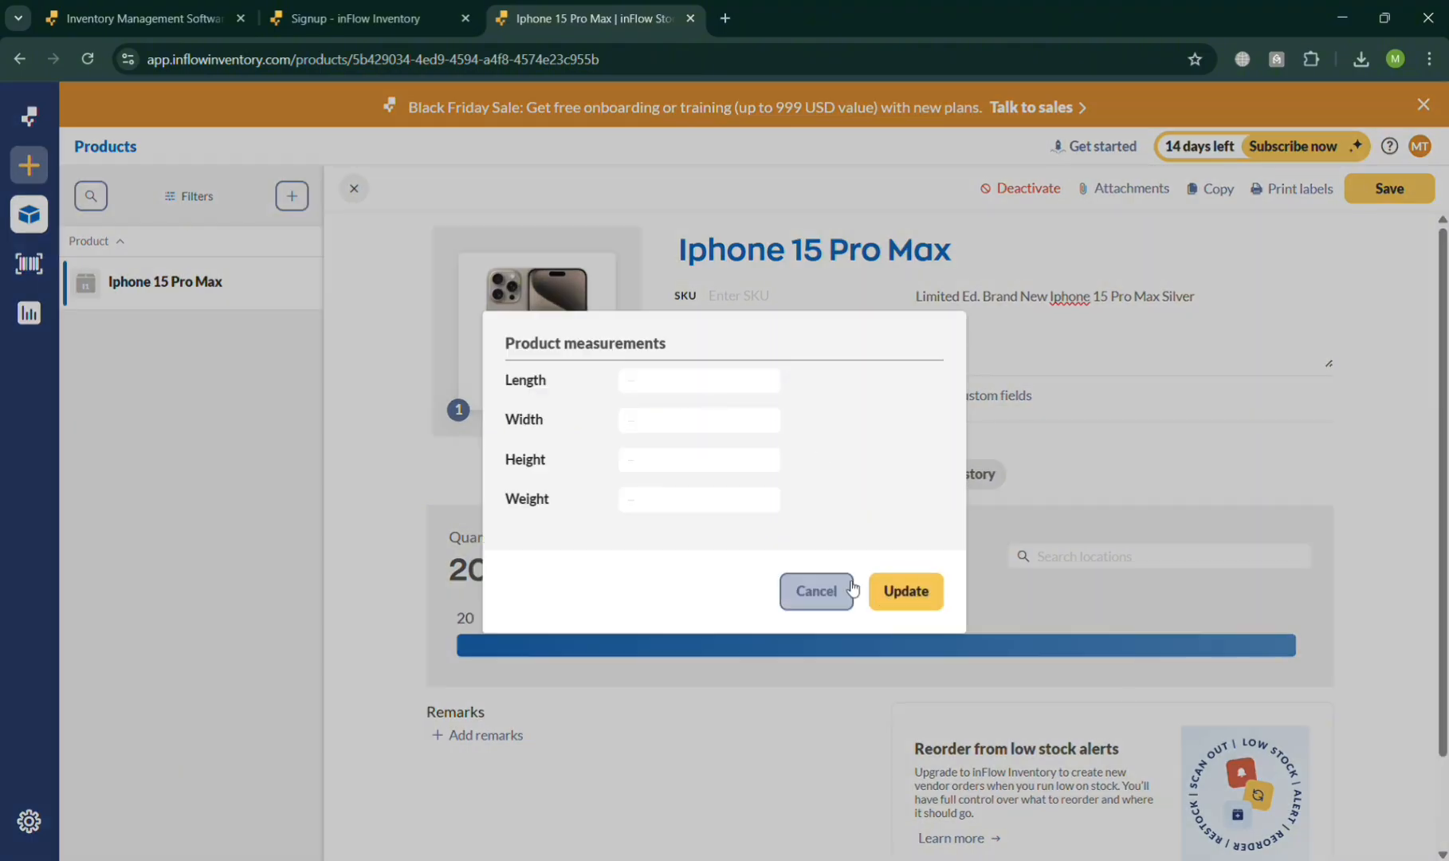
pyautogui.click(817, 591)
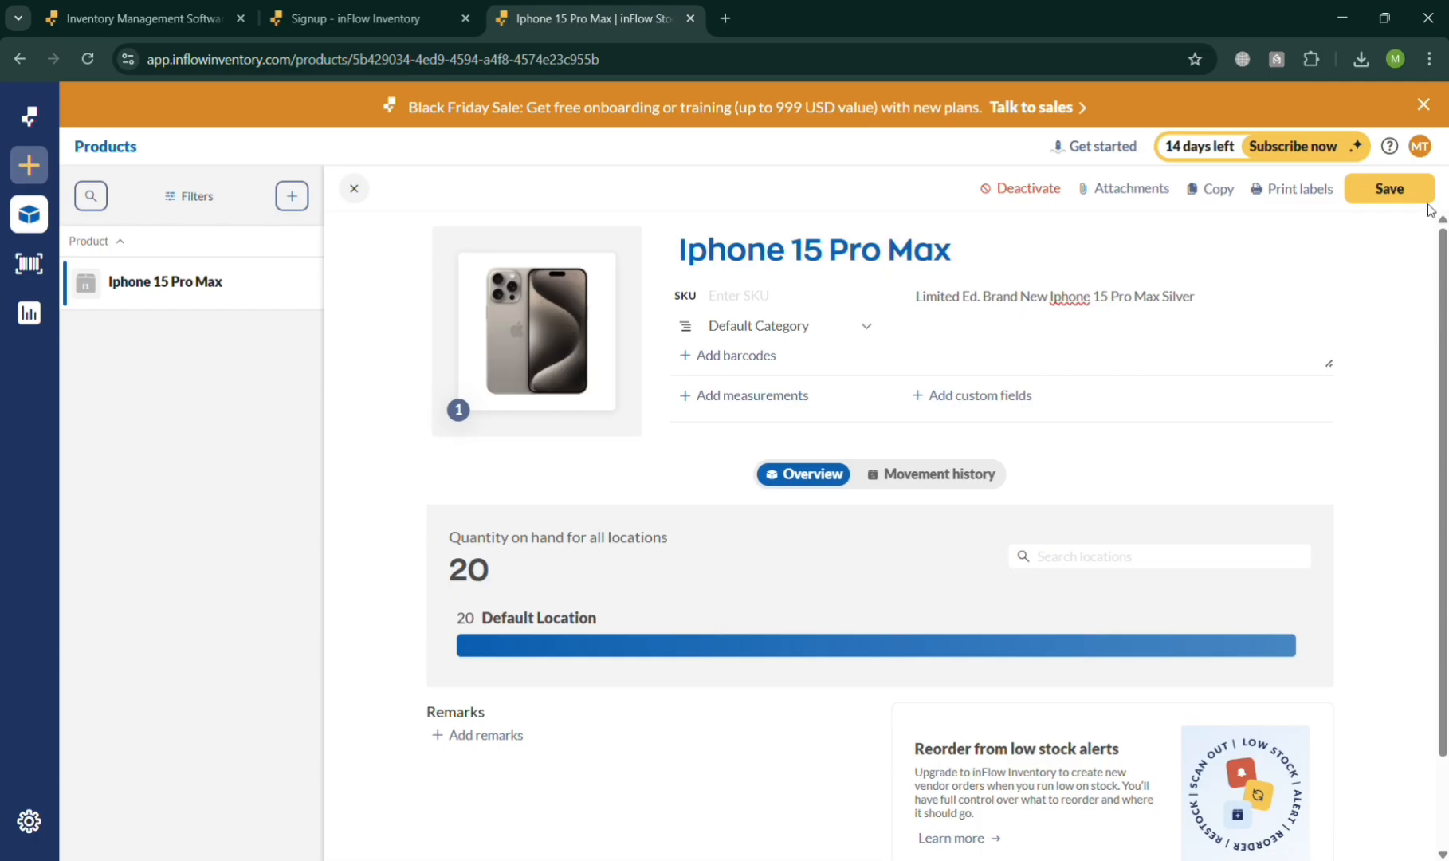
pyautogui.scroll(-1, 1267, 348)
pyautogui.scroll(-1, 910, 608)
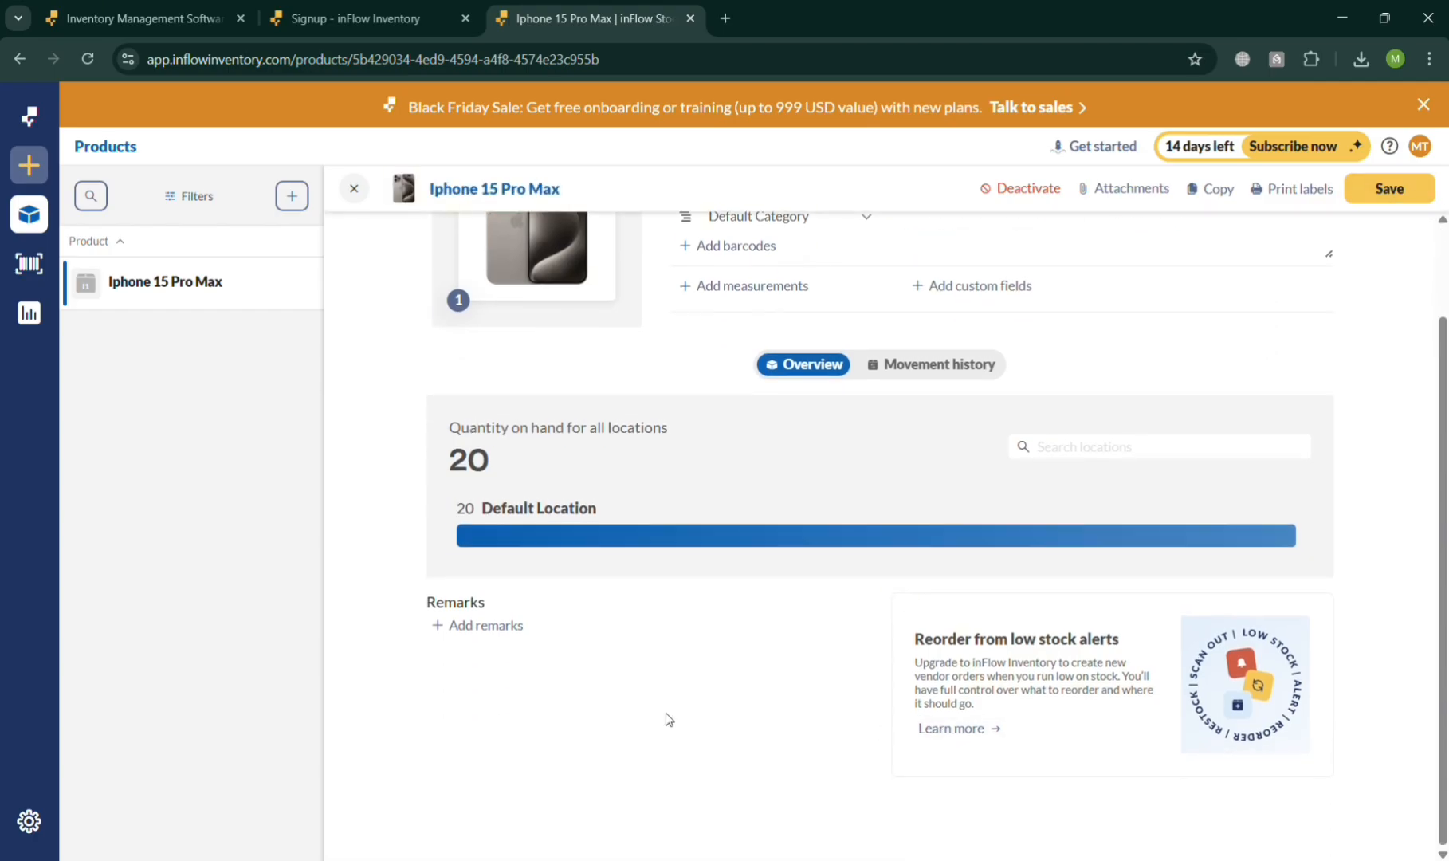
pyautogui.click(496, 634)
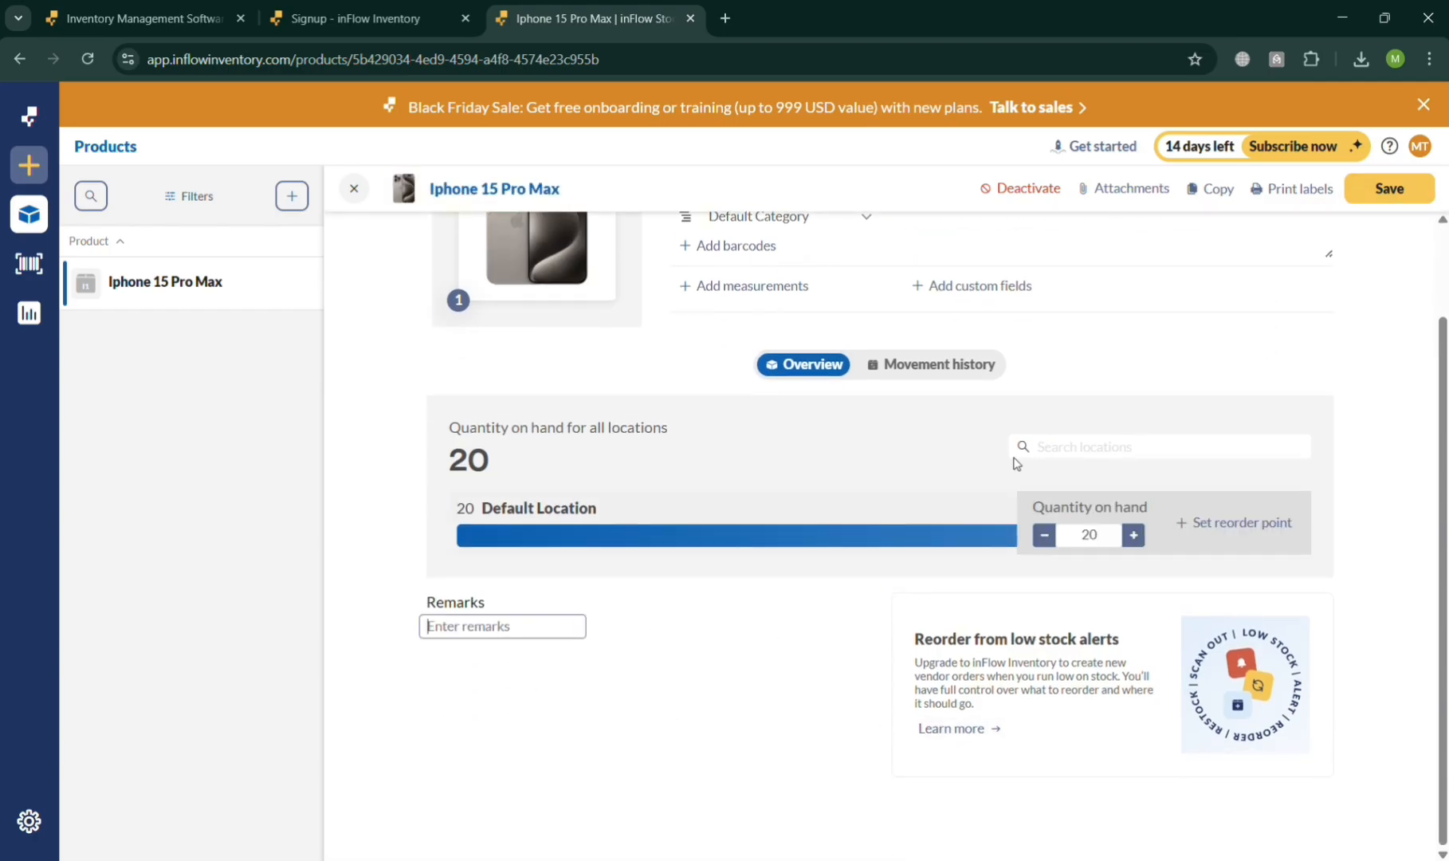
# - Show the product's movement history and save the Iphone 15 Pro Max product
pyautogui.scroll(1, 1191, 502)
pyautogui.click(978, 469)
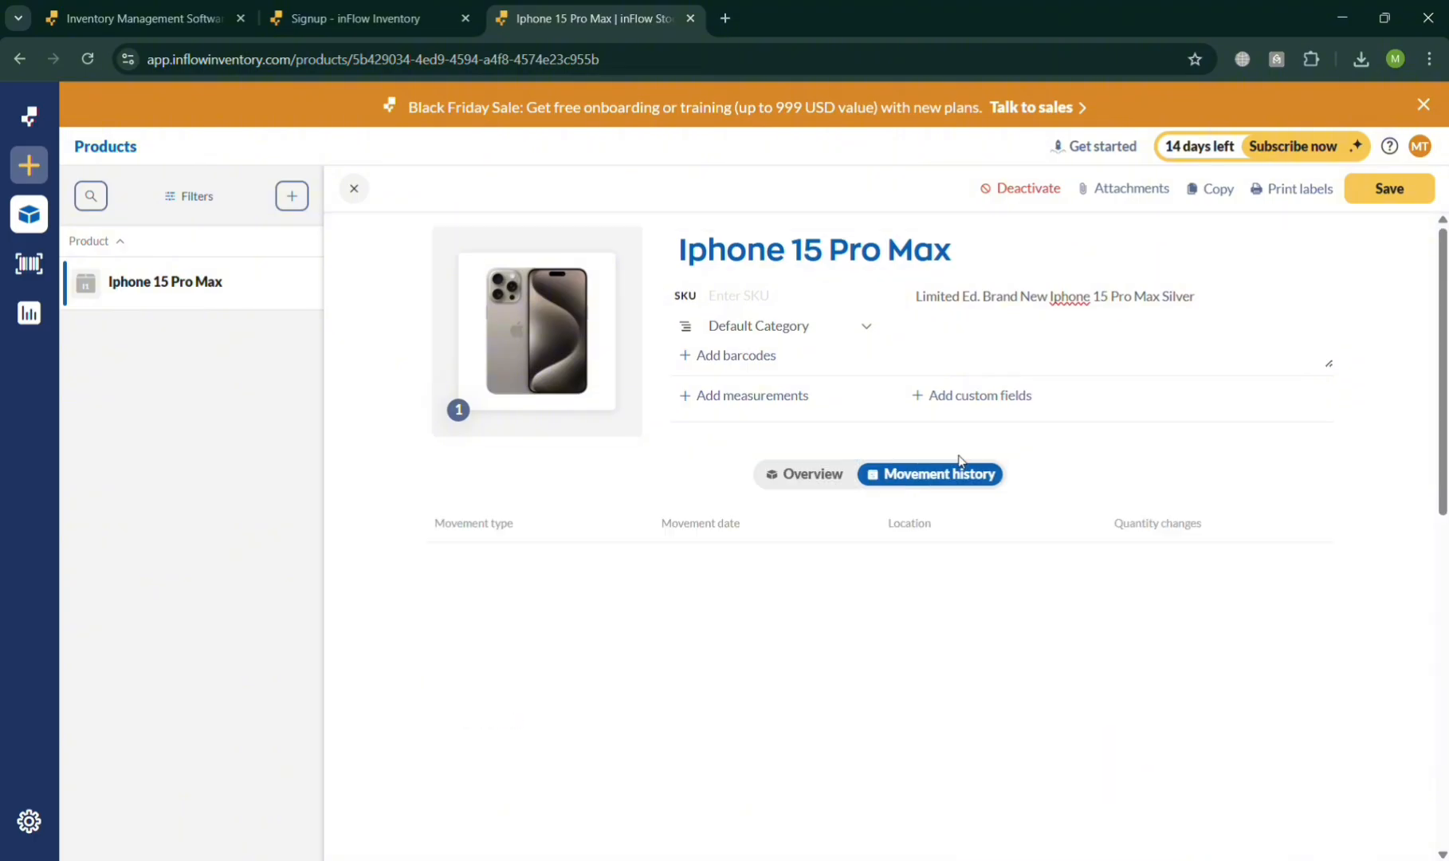
pyautogui.click(1394, 195)
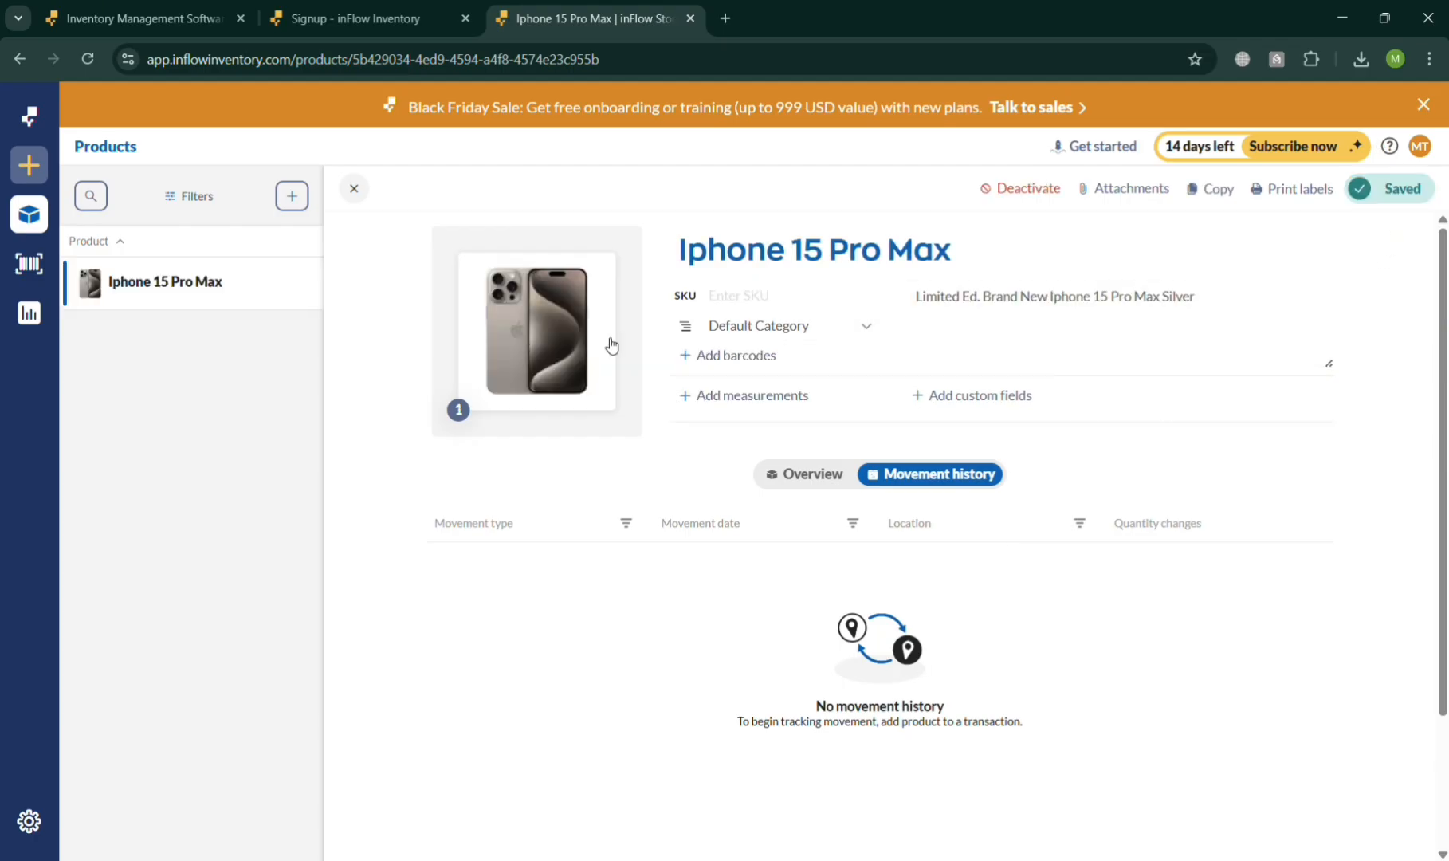
# - Create a new stock transfer from Default Location to Default Location and view its source location choices
pyautogui.click(38, 167)
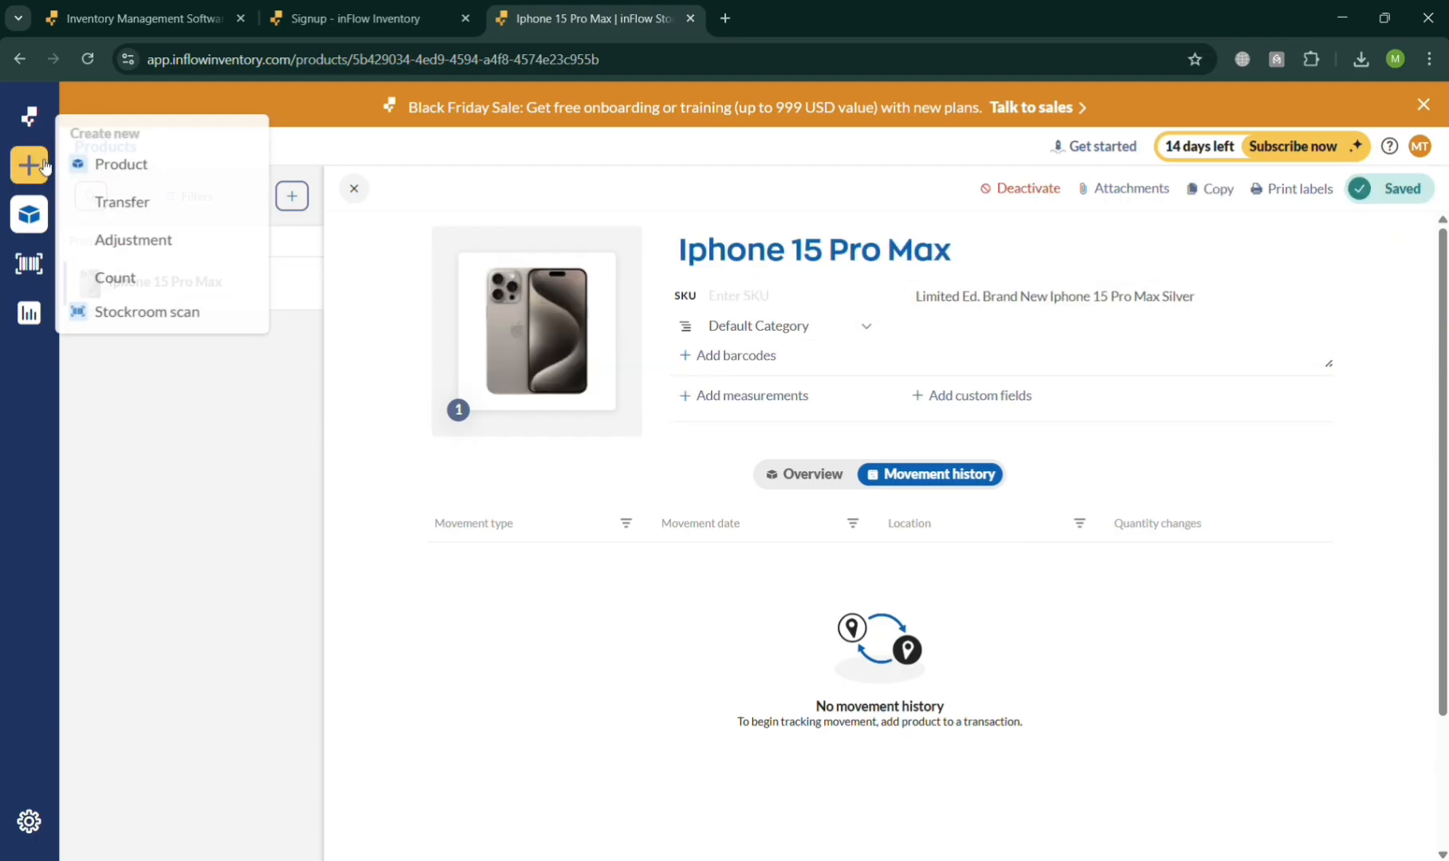
pyautogui.click(124, 204)
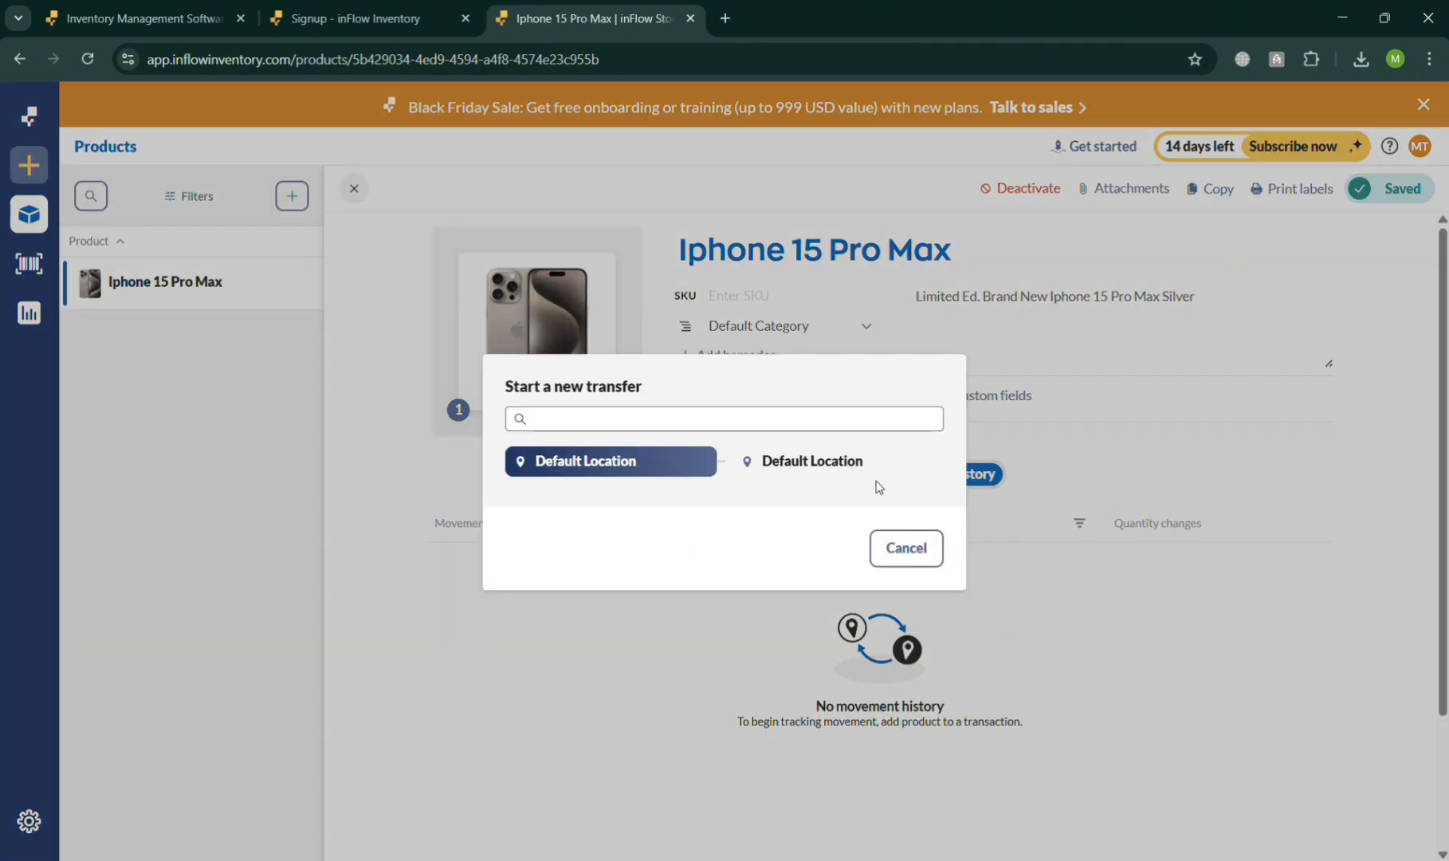
pyautogui.click(855, 474)
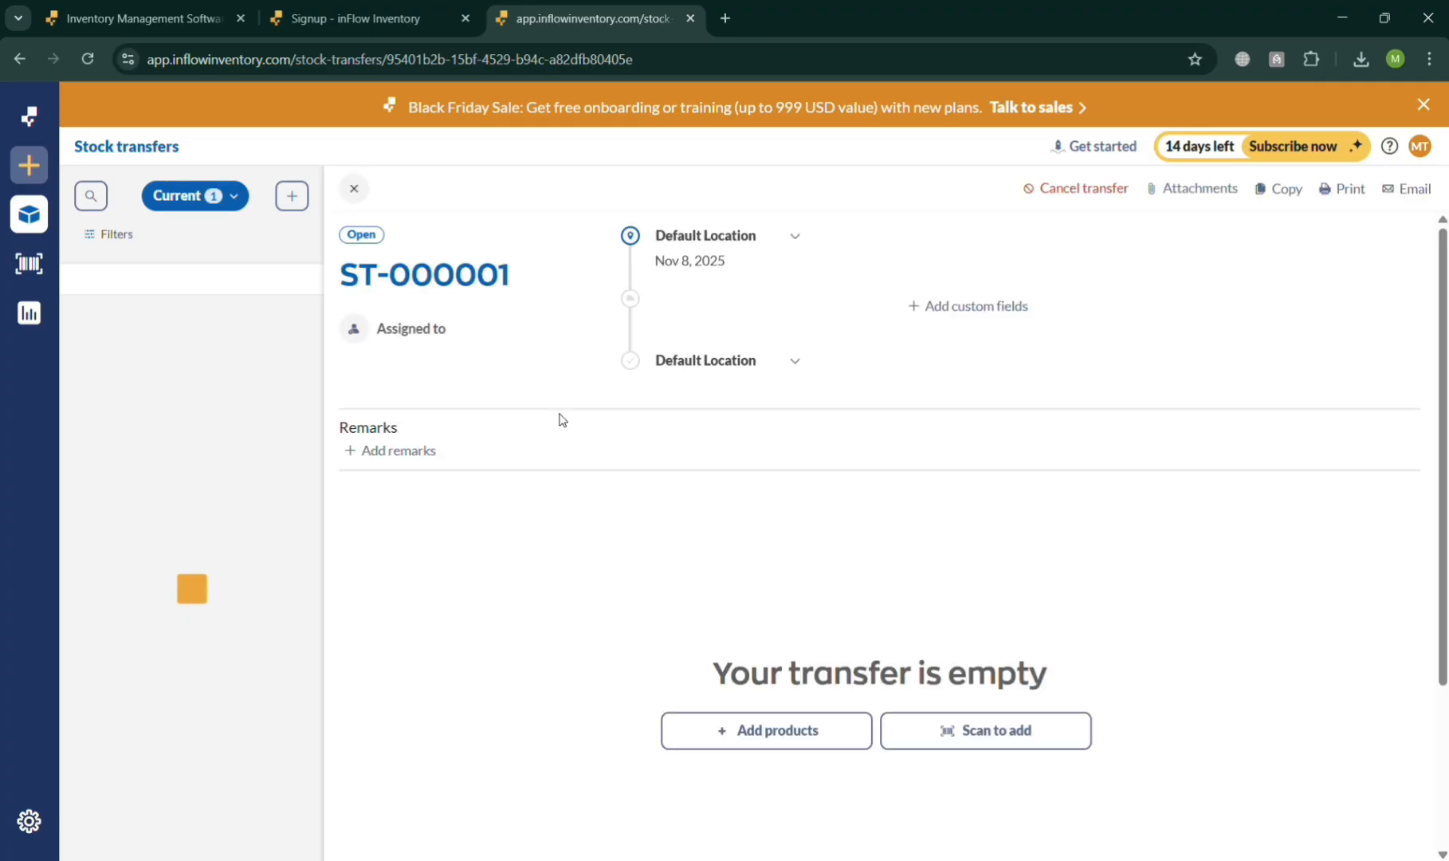
pyautogui.moveTo(51, 164)
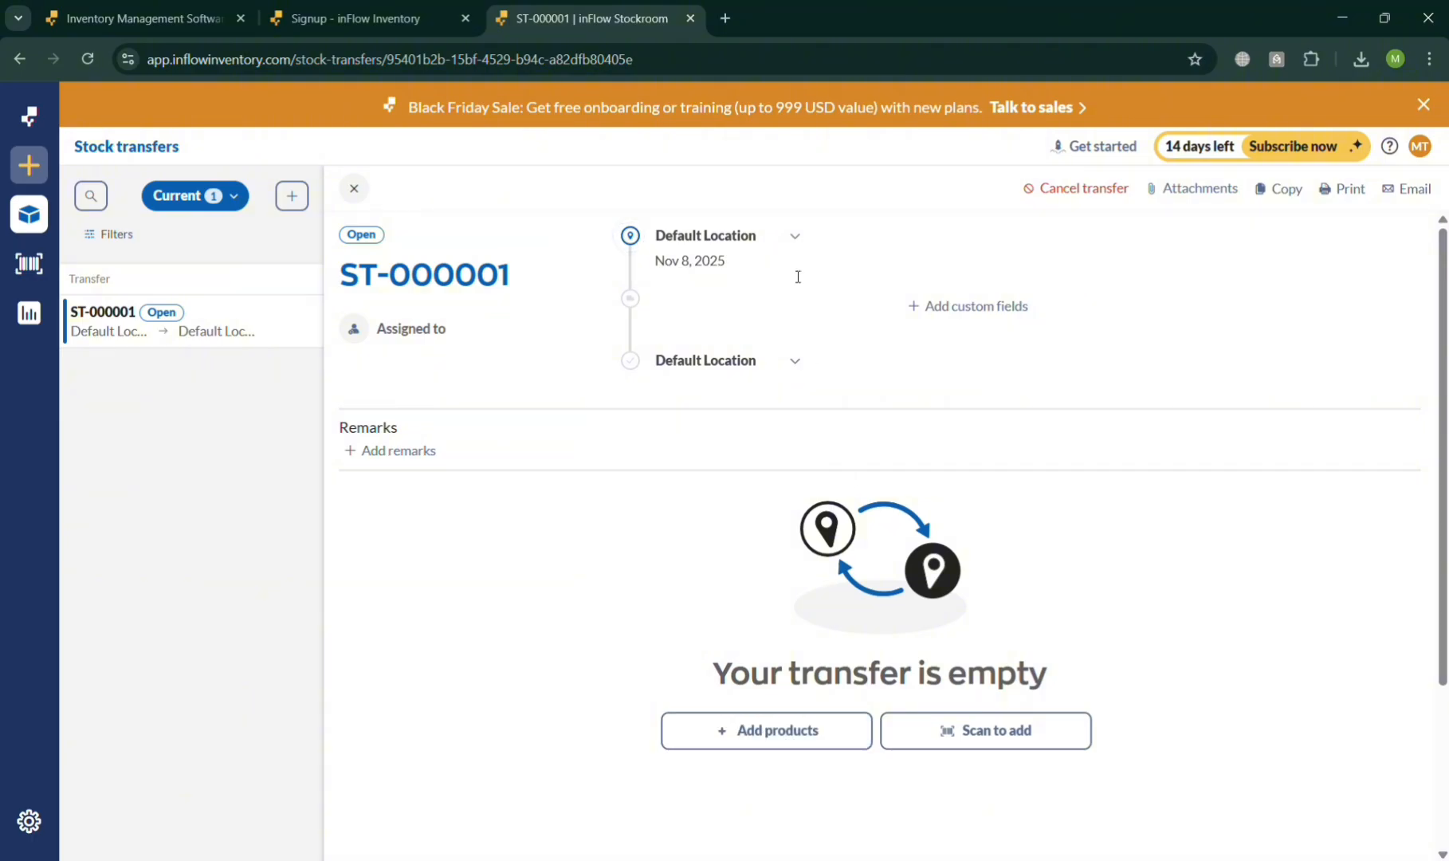
pyautogui.click(799, 247)
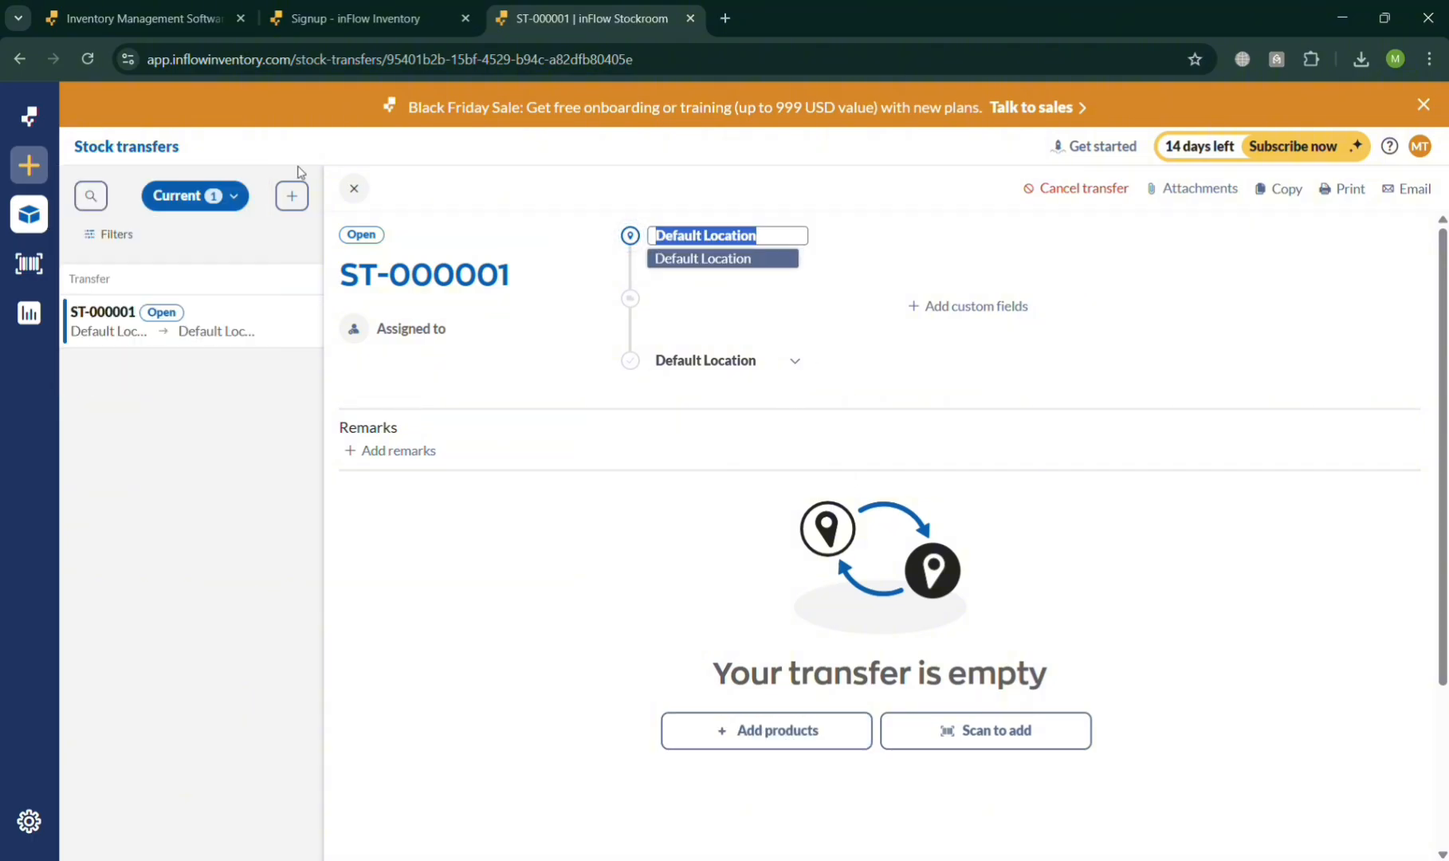
# - Create a second stock transfer from Default Location to Default Location
pyautogui.click(293, 197)
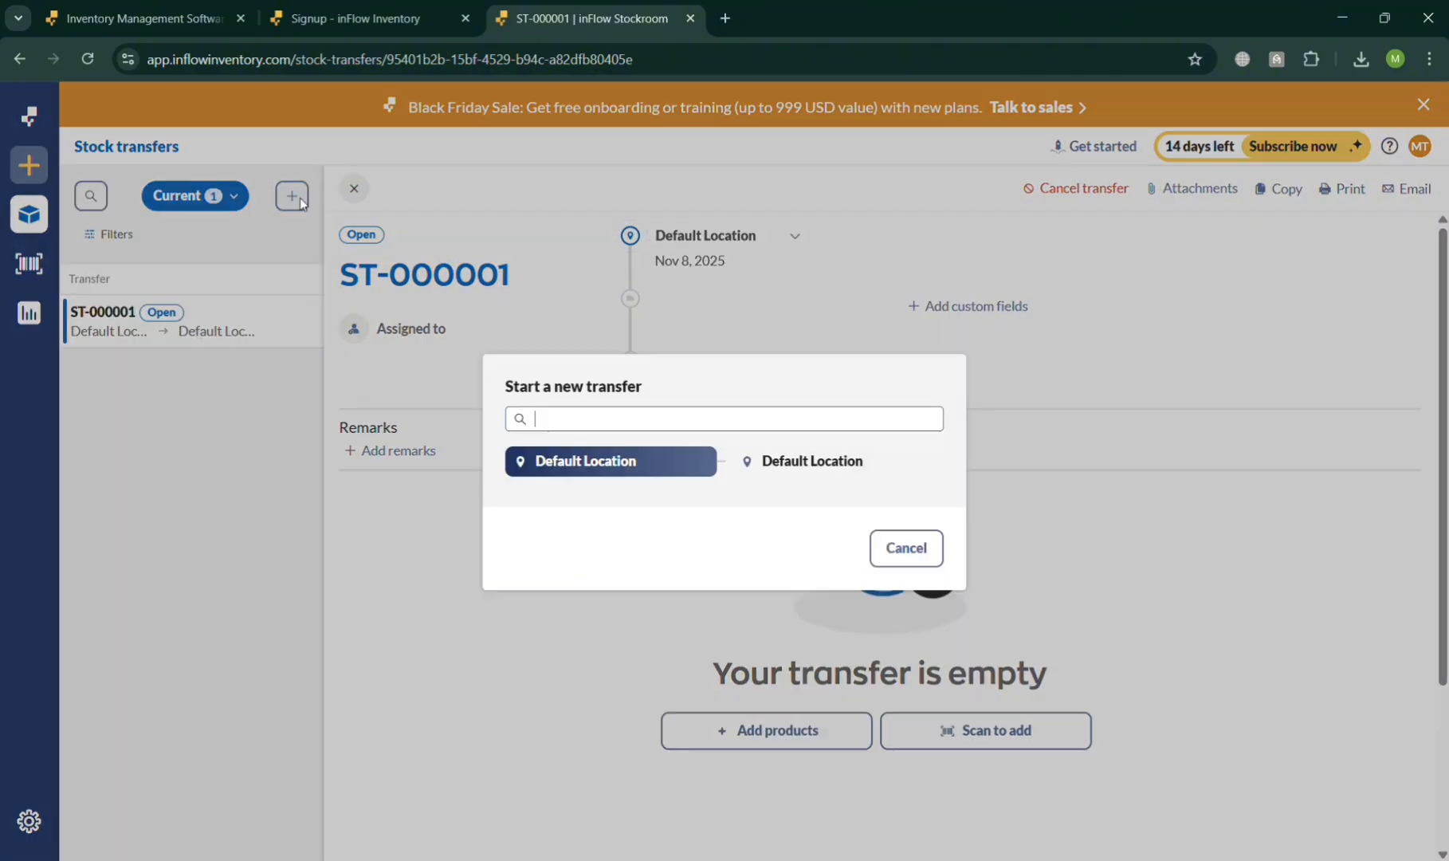
pyautogui.click(822, 466)
pyautogui.click(657, 462)
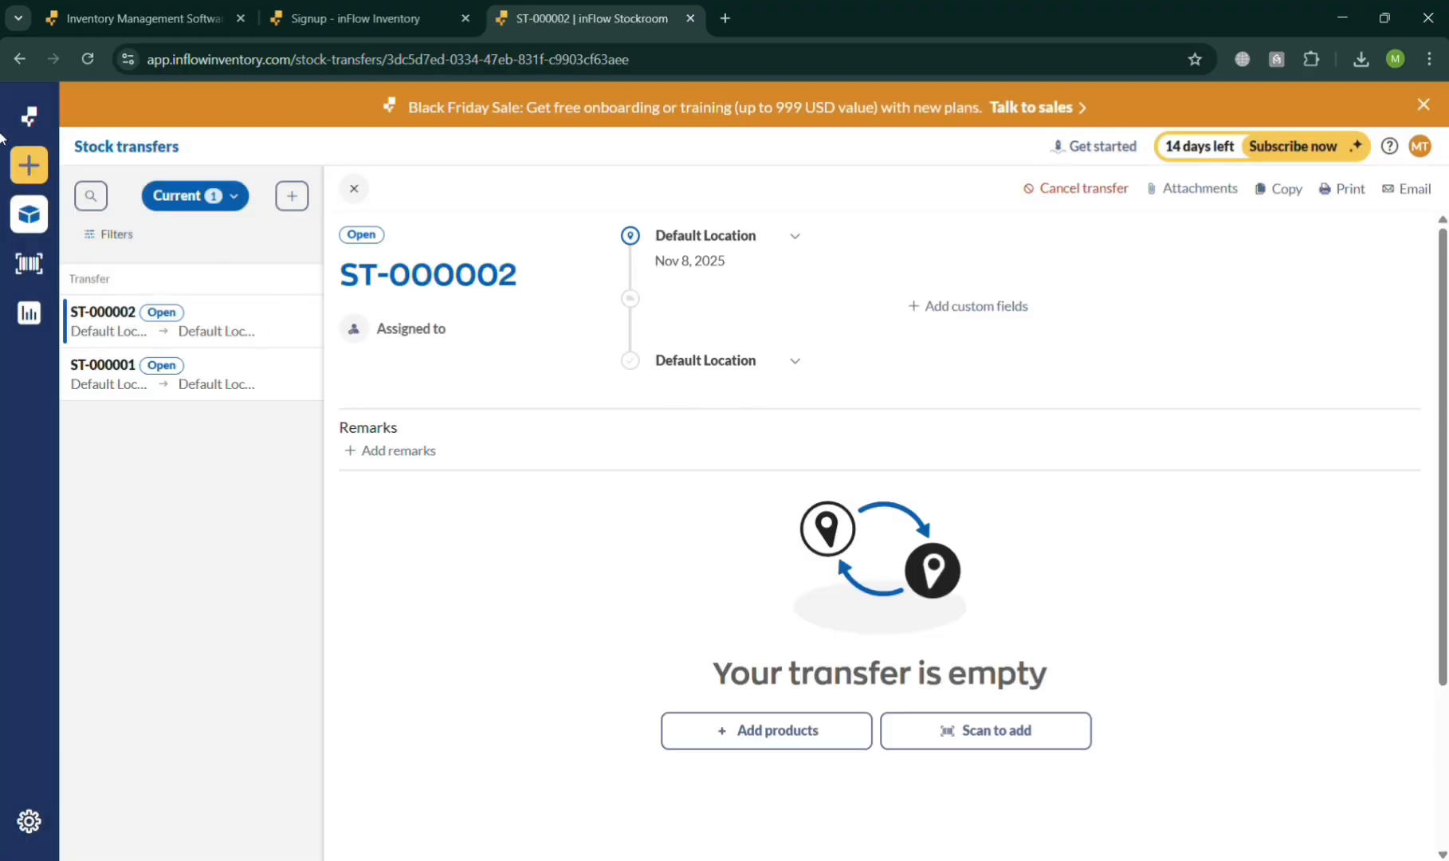
# - Start a new stock adjustment, searching the locations for "New York", and create it for Default Location
pyautogui.moveTo(44, 177)
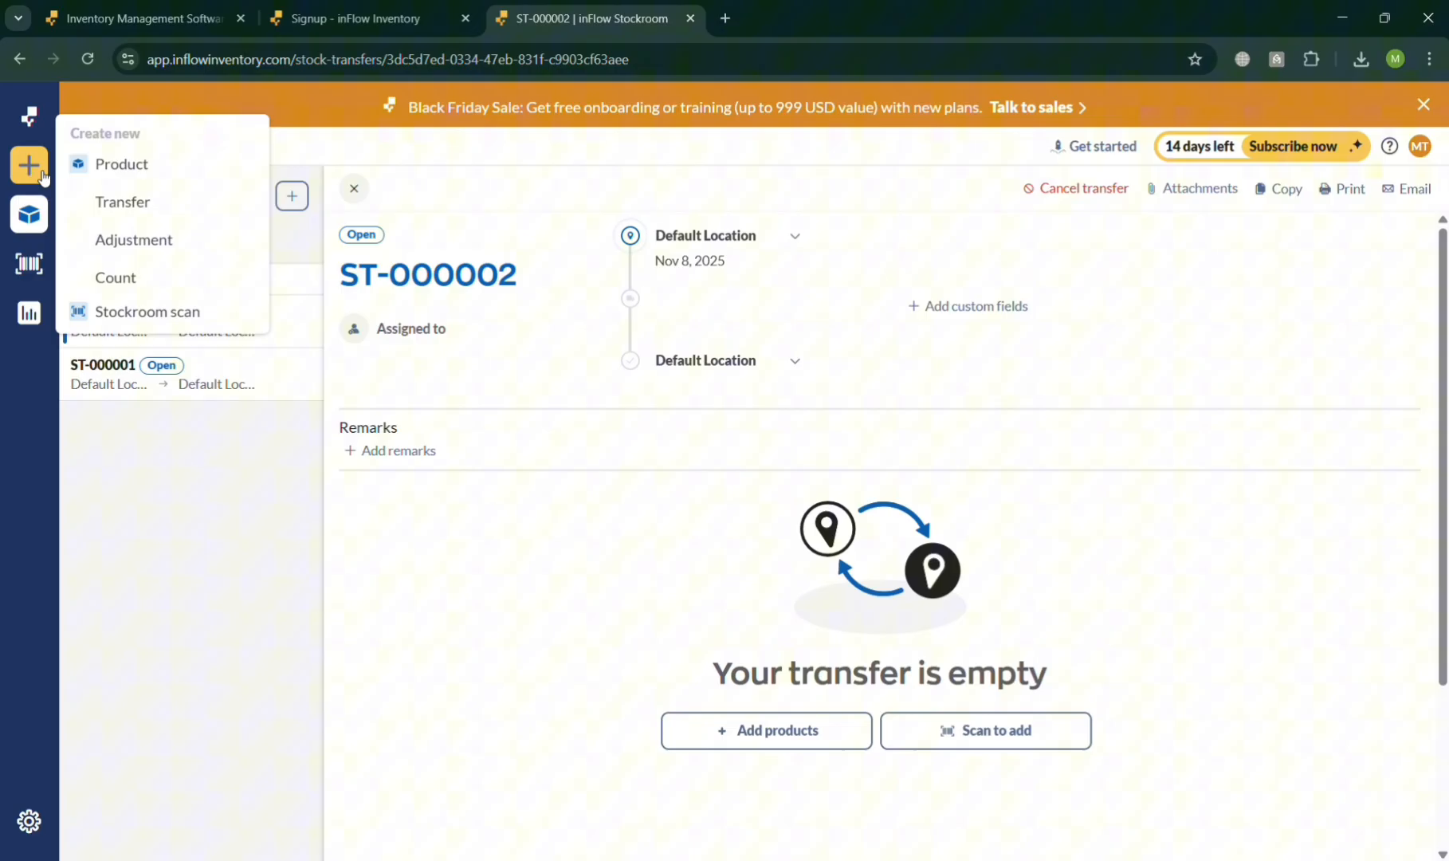
pyautogui.click(155, 239)
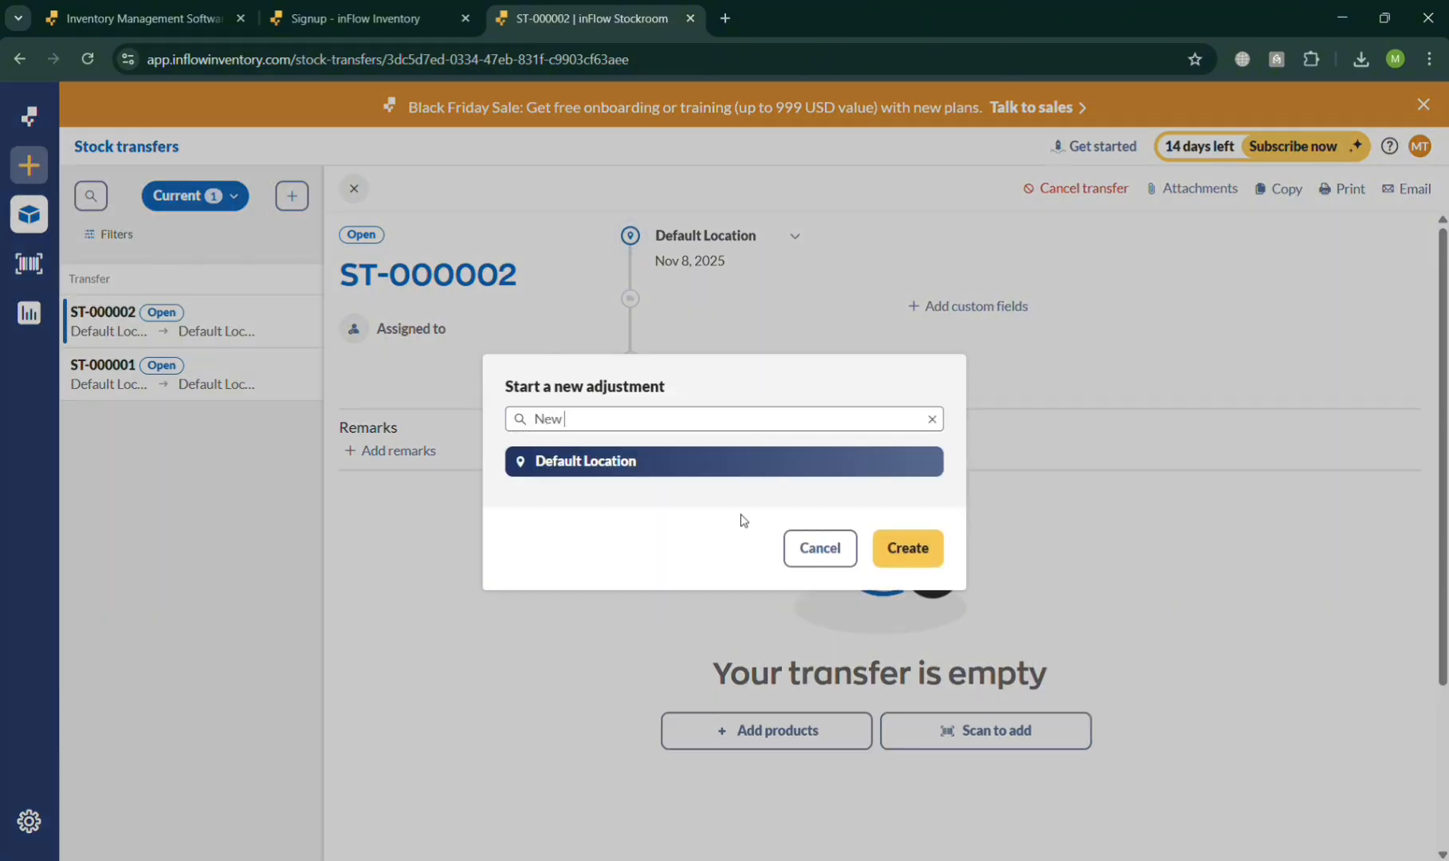
pyautogui.write('New York')
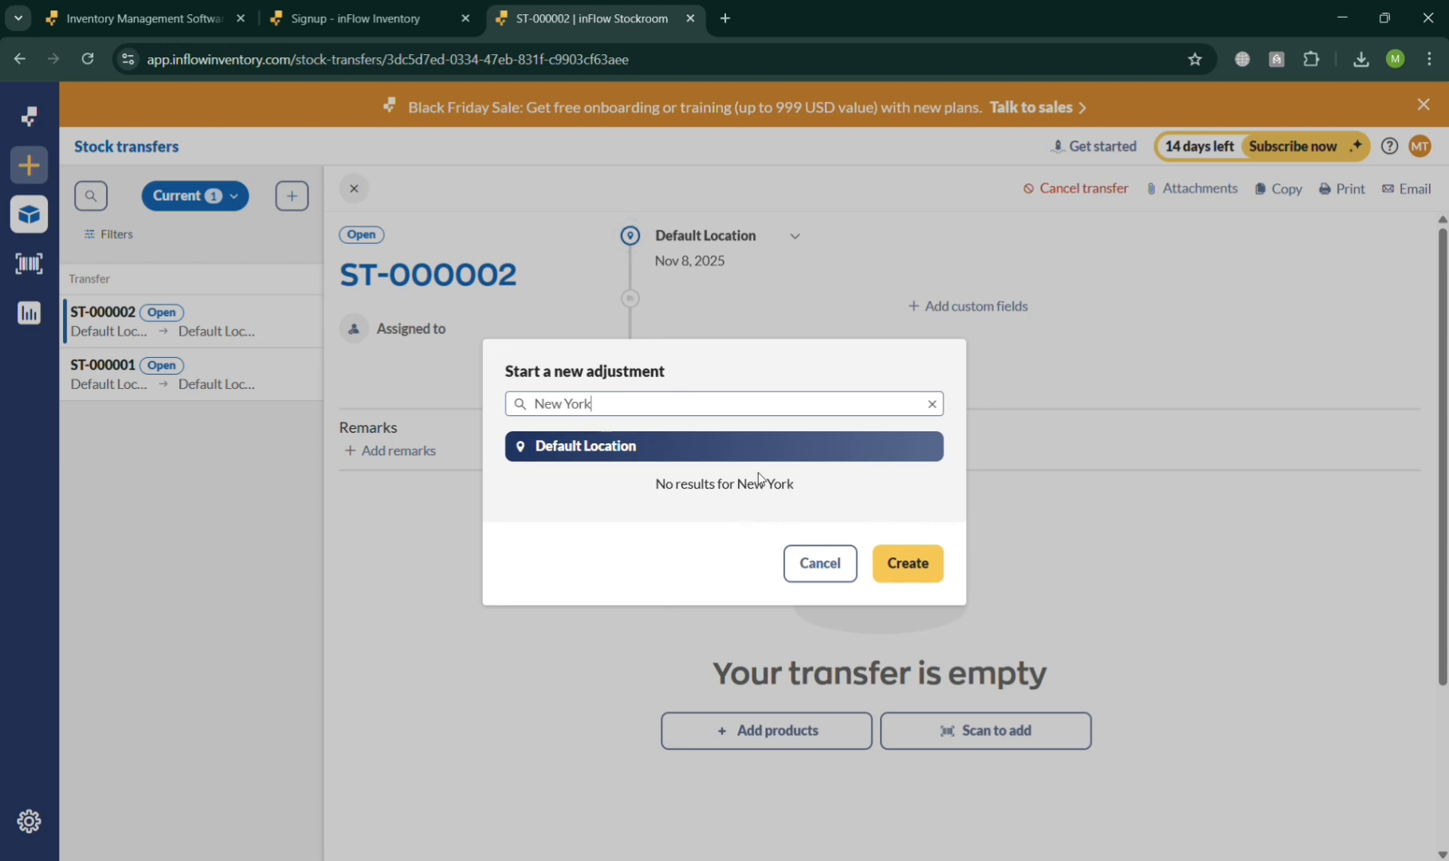
pyautogui.click(912, 562)
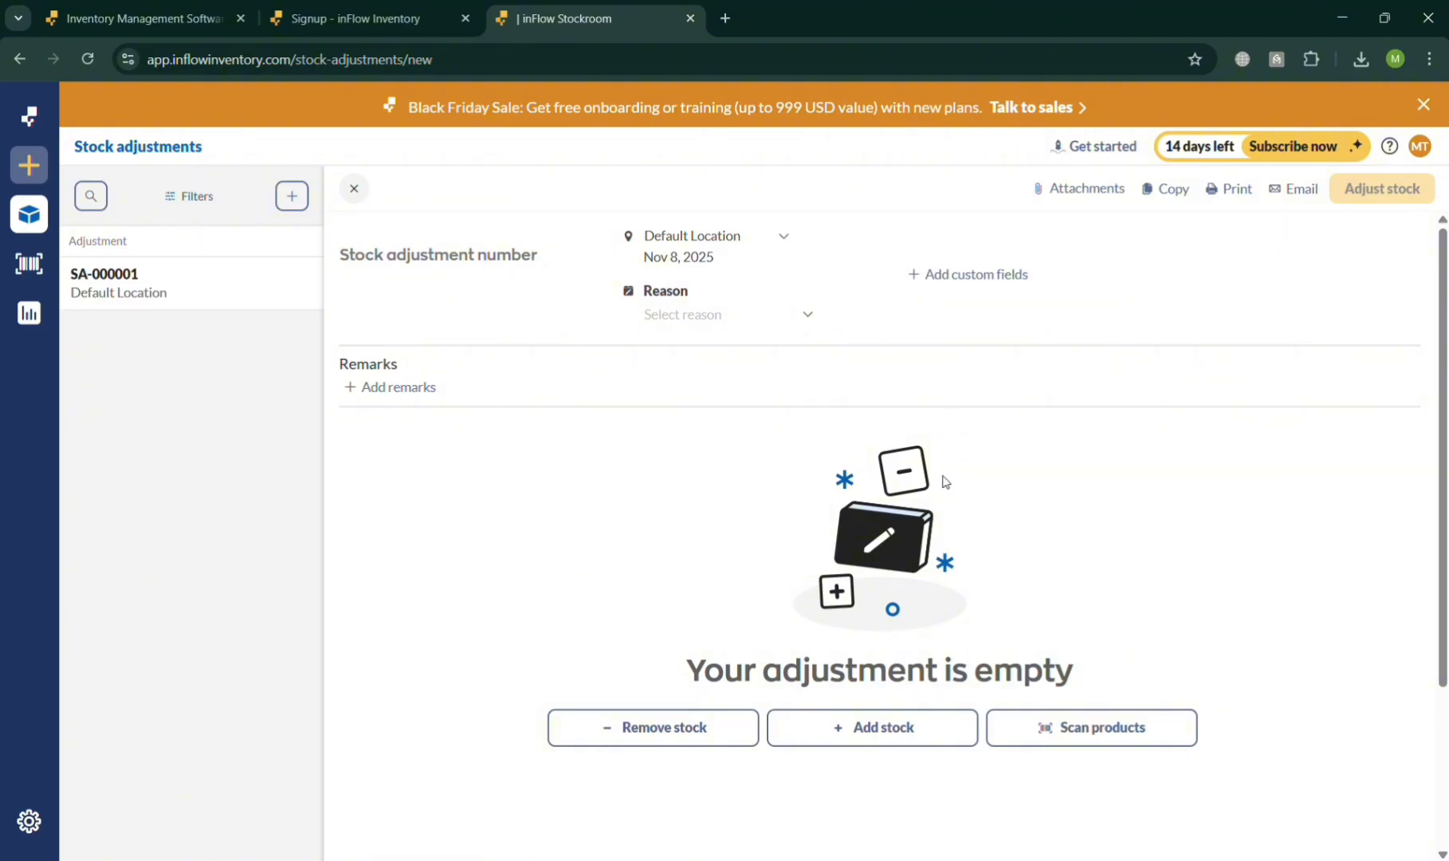
# - View the available reasons for the stock adjustment without selecting one
pyautogui.moveTo(45, 180)
pyautogui.click(801, 320)
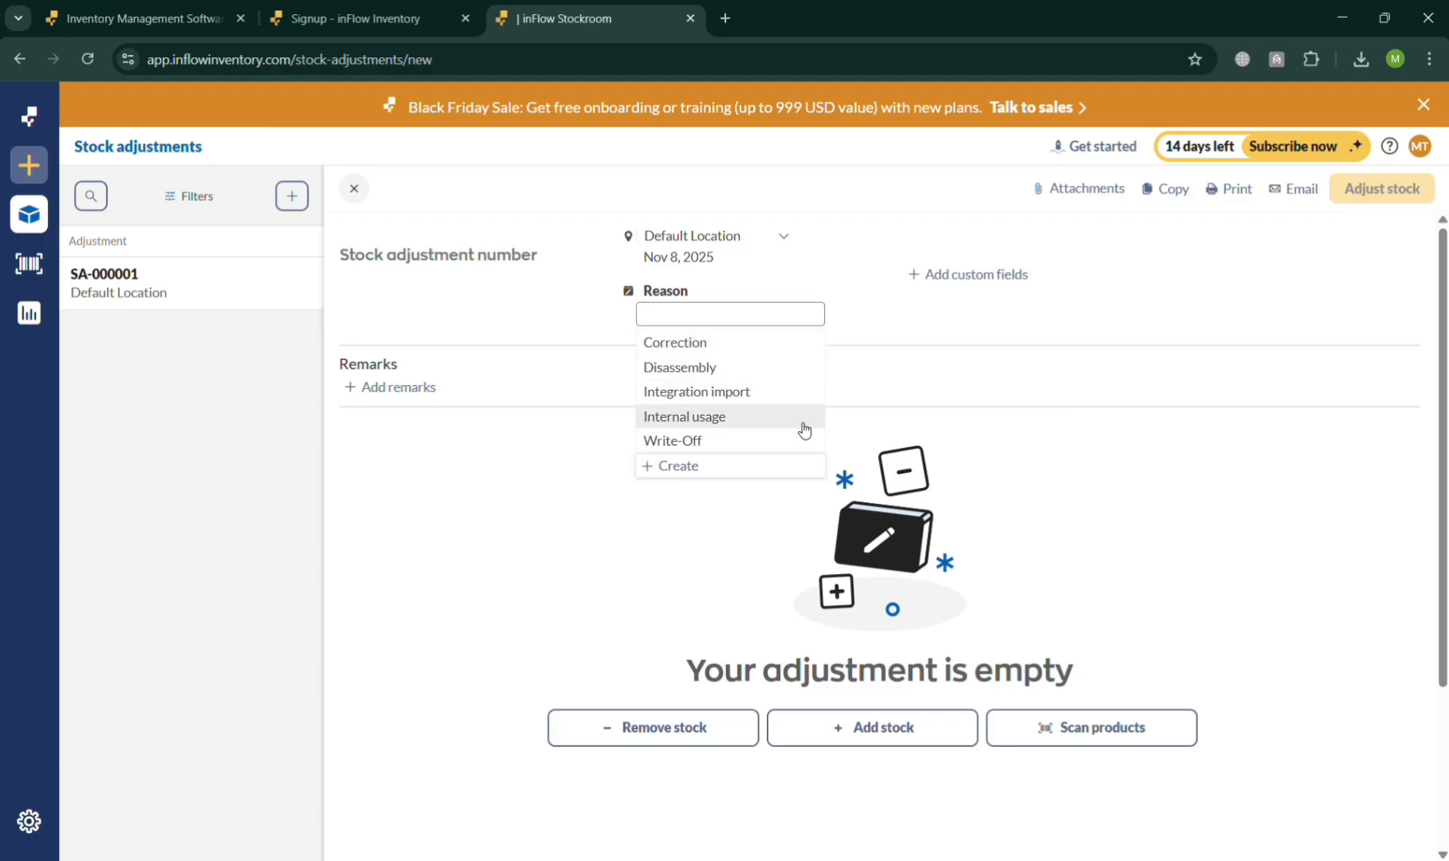
pyautogui.click(1260, 589)
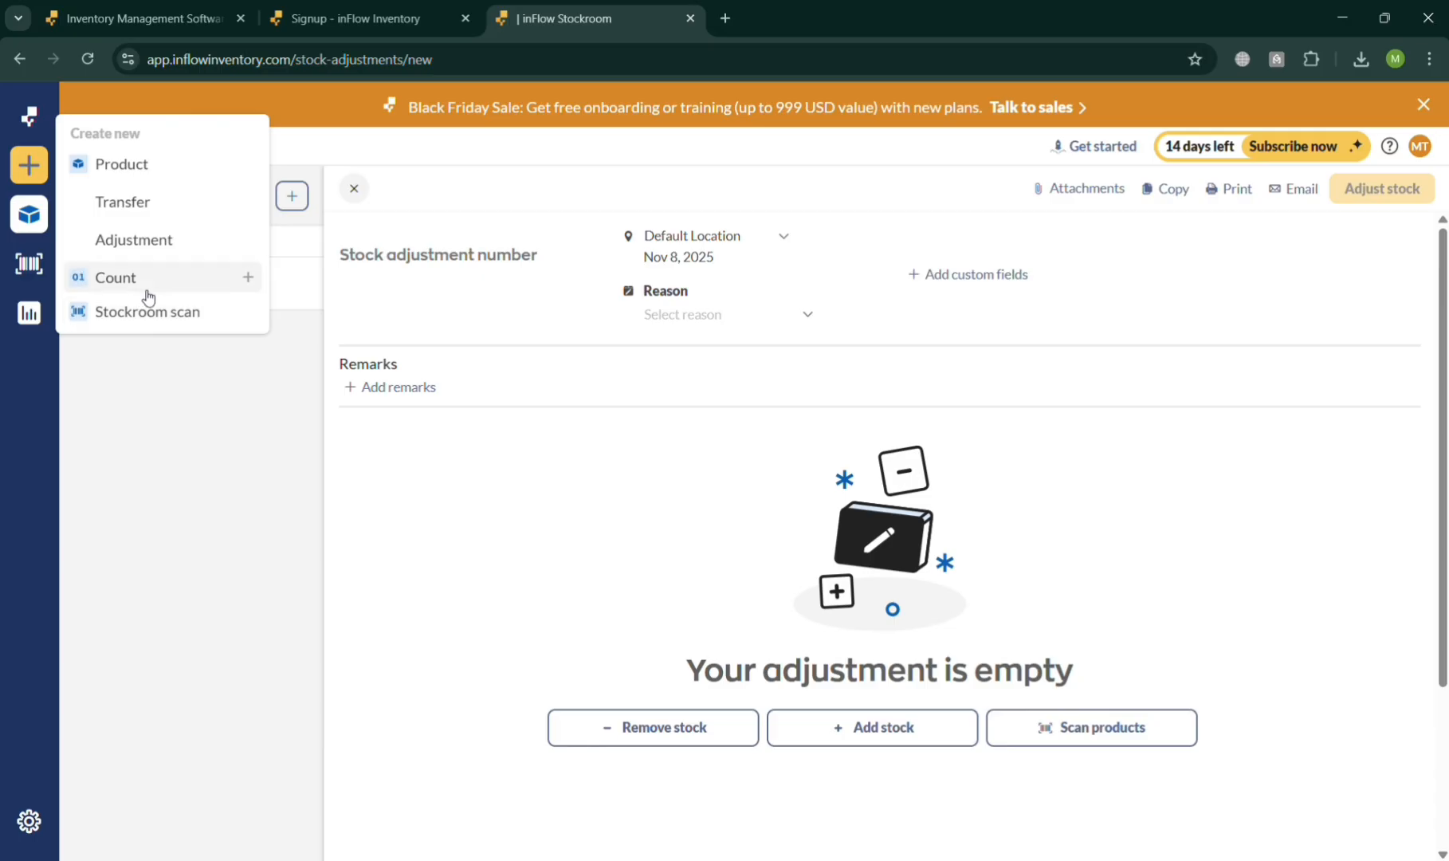
# - Discard the unsaved stock adjustment and create a new stock count for Default Location
pyautogui.click(115, 280)
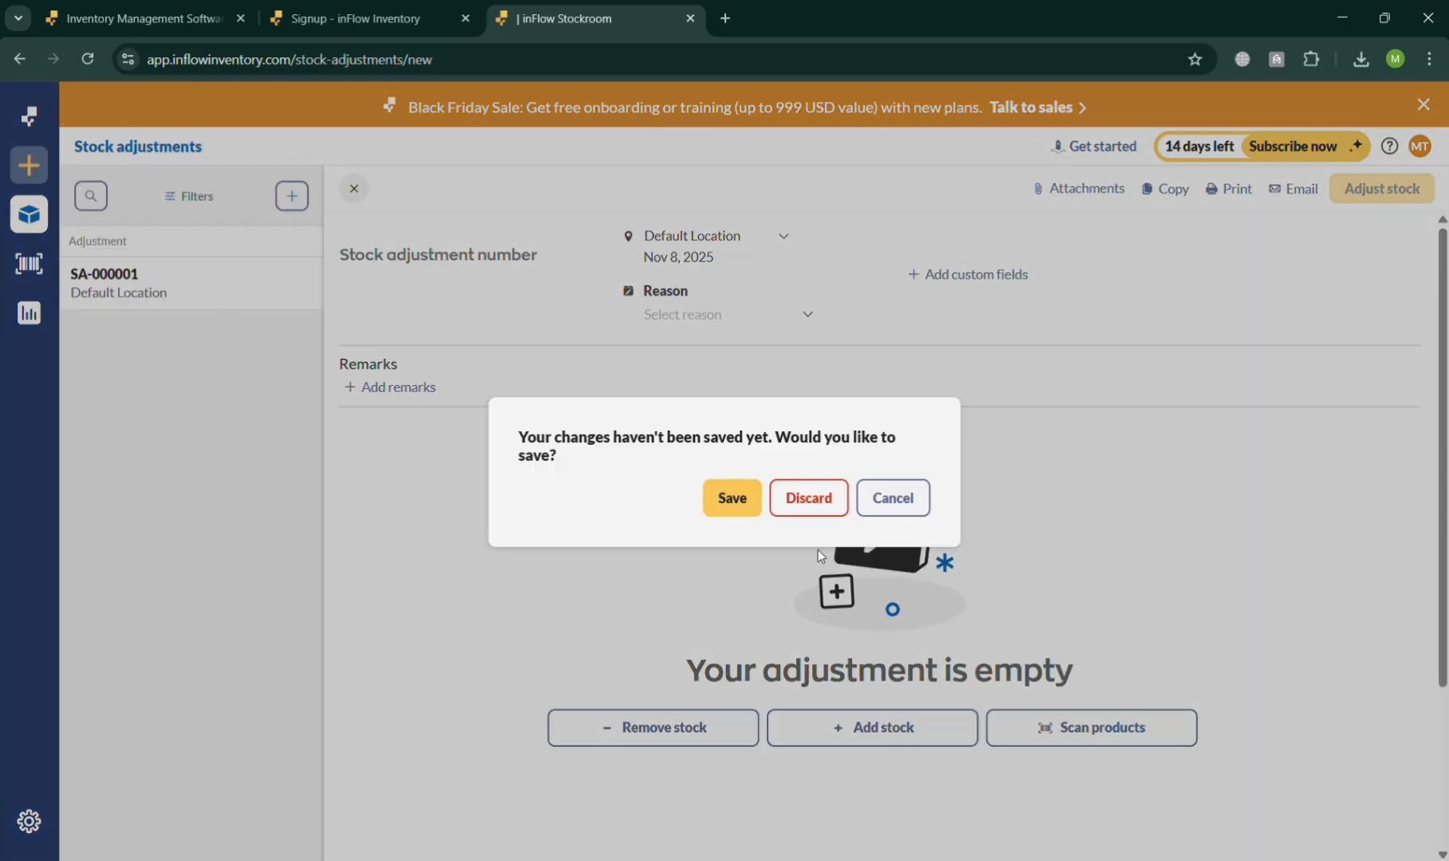
pyautogui.click(808, 497)
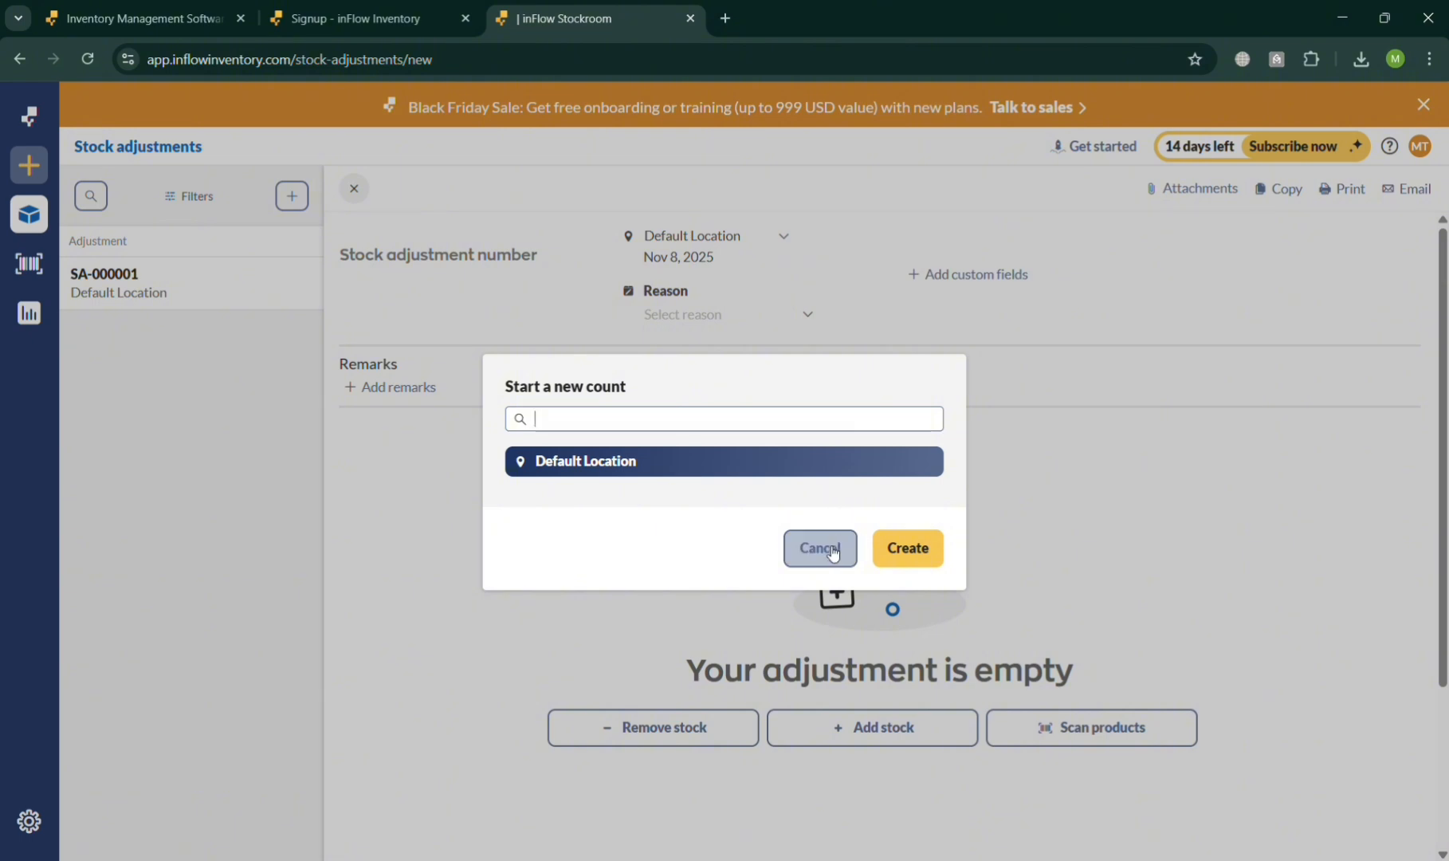
pyautogui.click(908, 548)
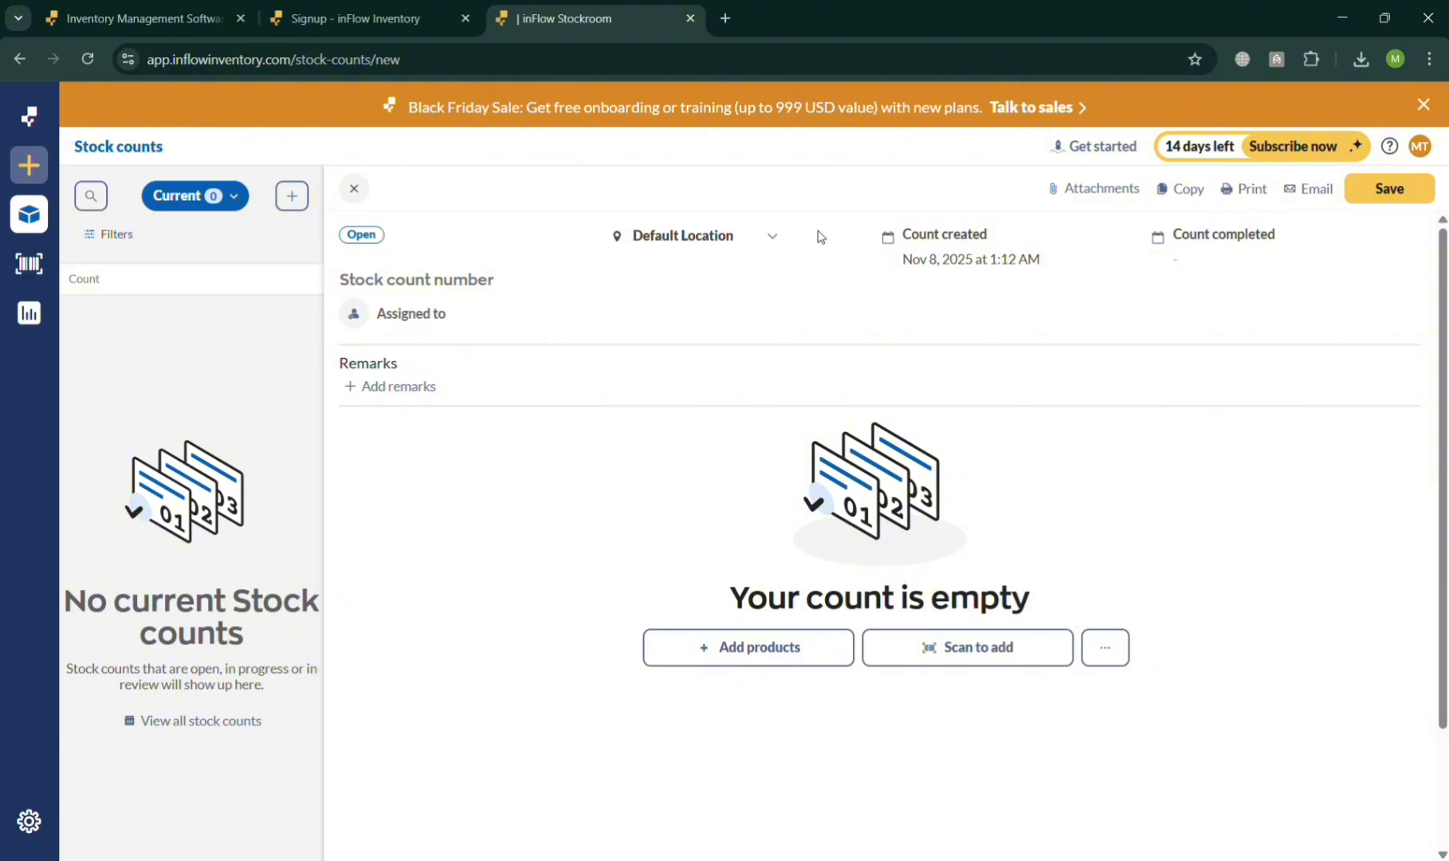
# - View the new stock count's location choices and its attachments without adding any file
pyautogui.click(764, 237)
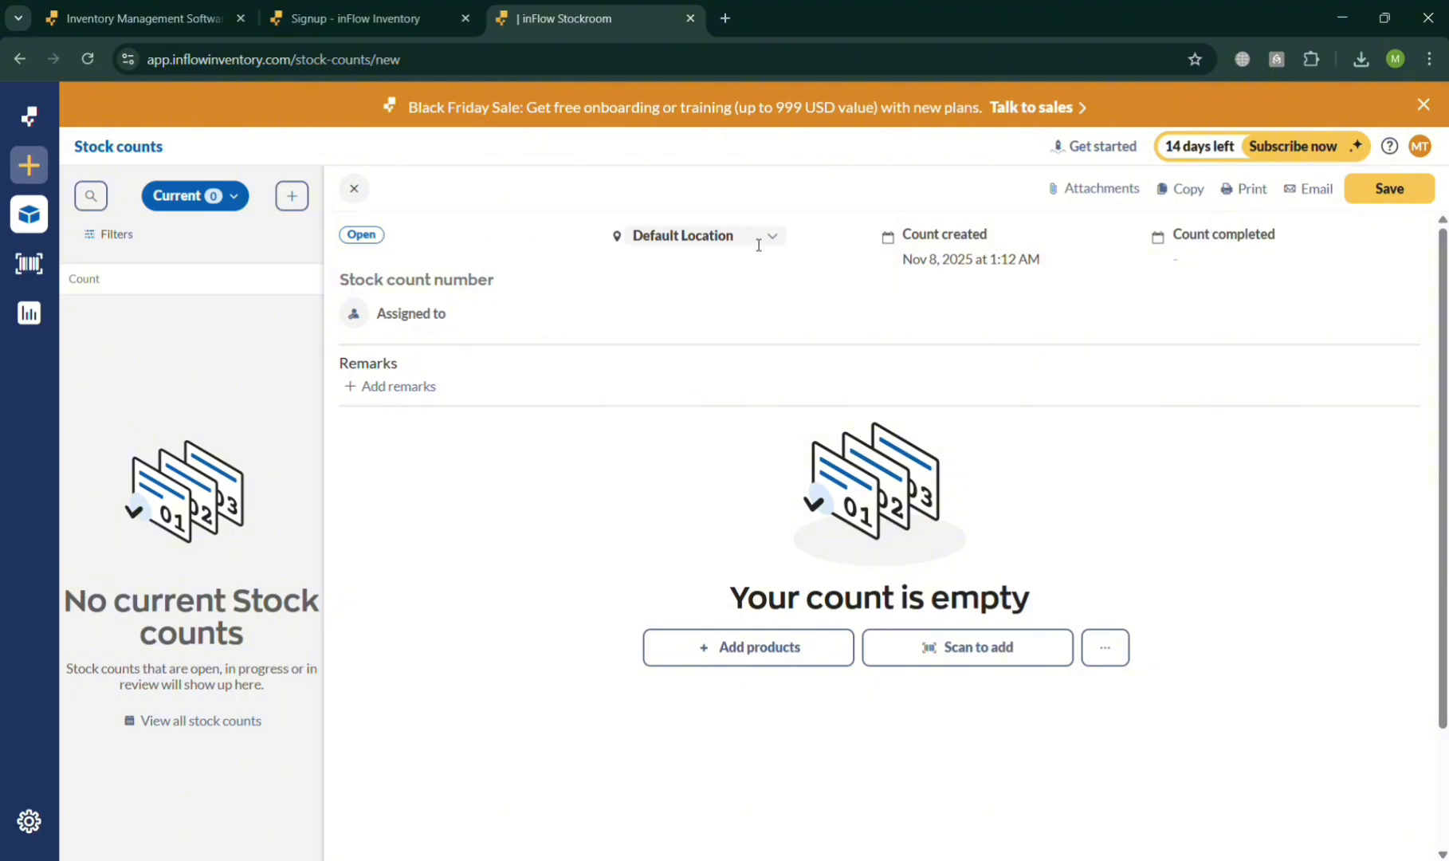
pyautogui.click(825, 267)
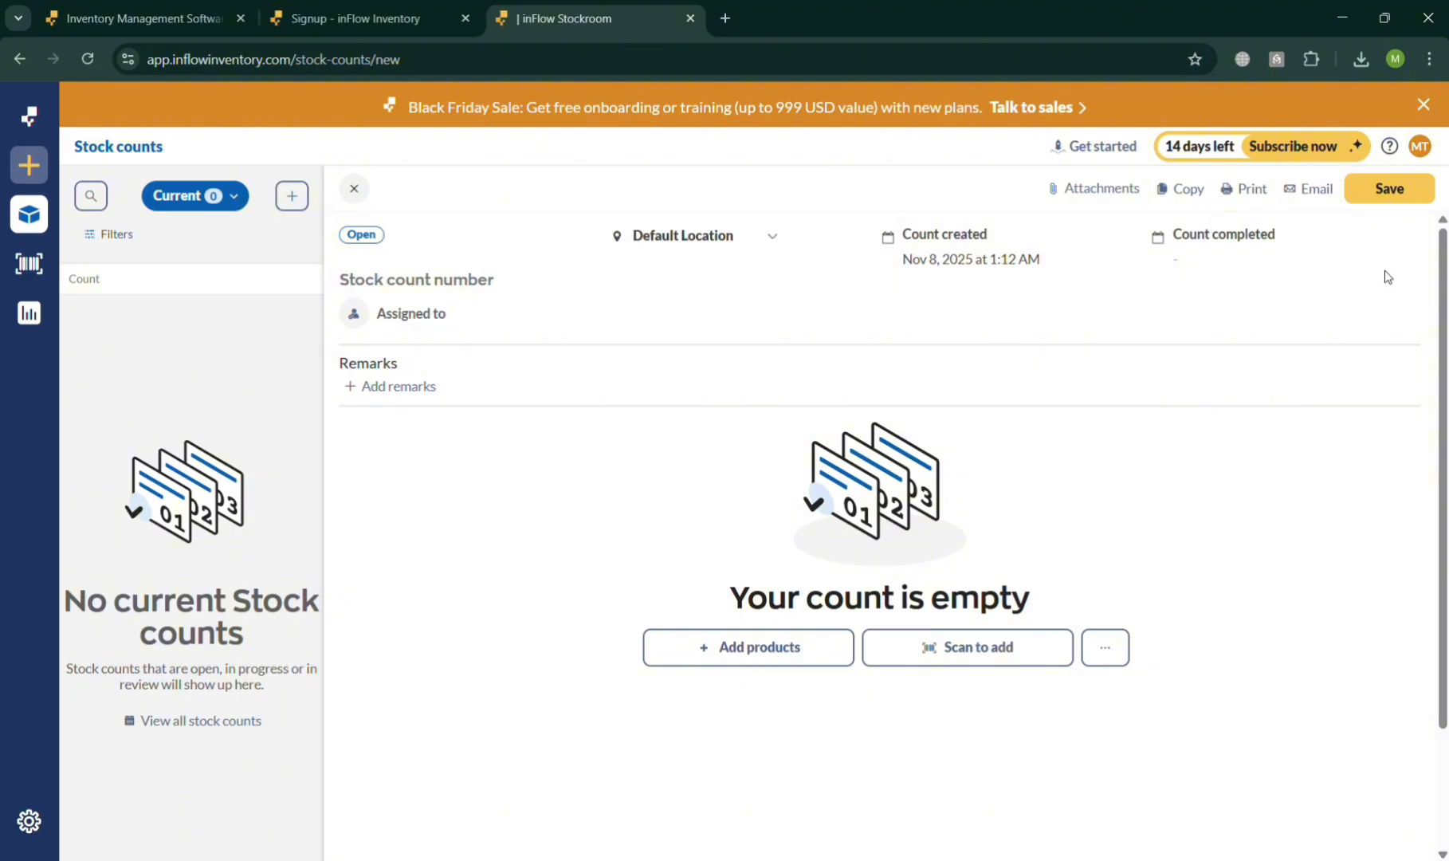
pyautogui.click(1112, 190)
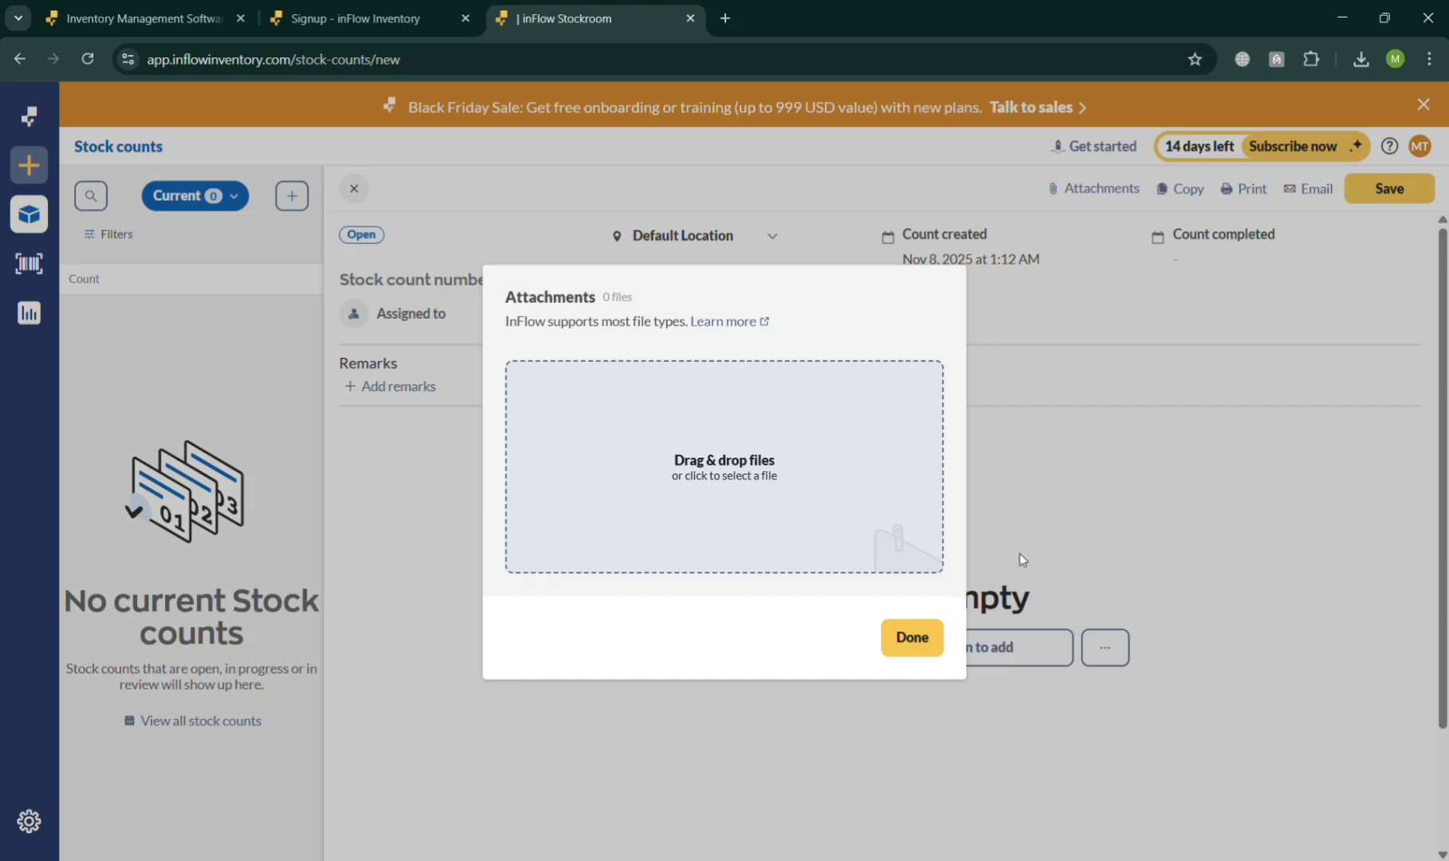
pyautogui.click(913, 637)
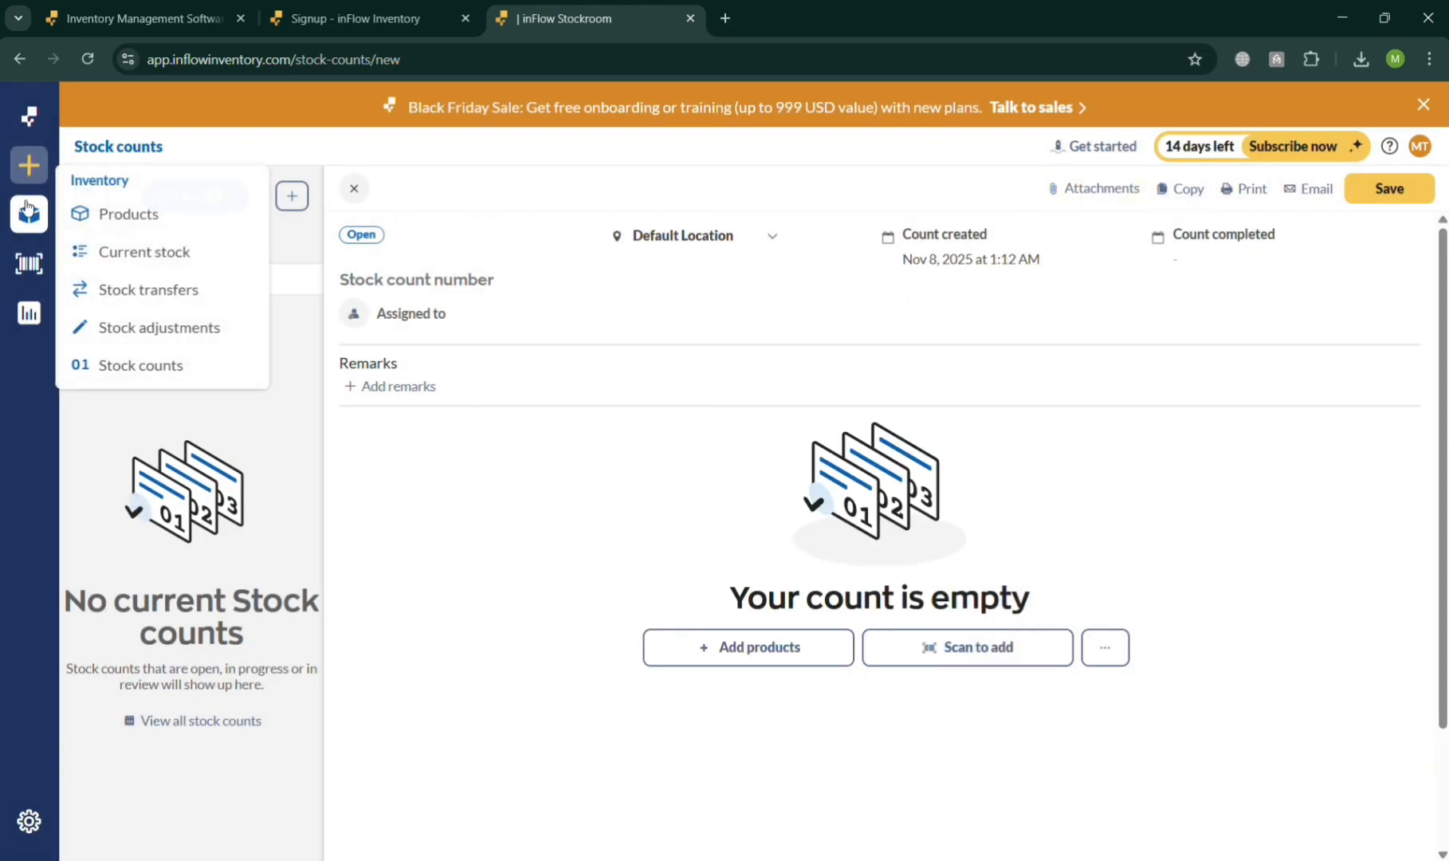
# - Discard the unsaved stock count and go to the list of stock transfers
pyautogui.moveTo(30, 180)
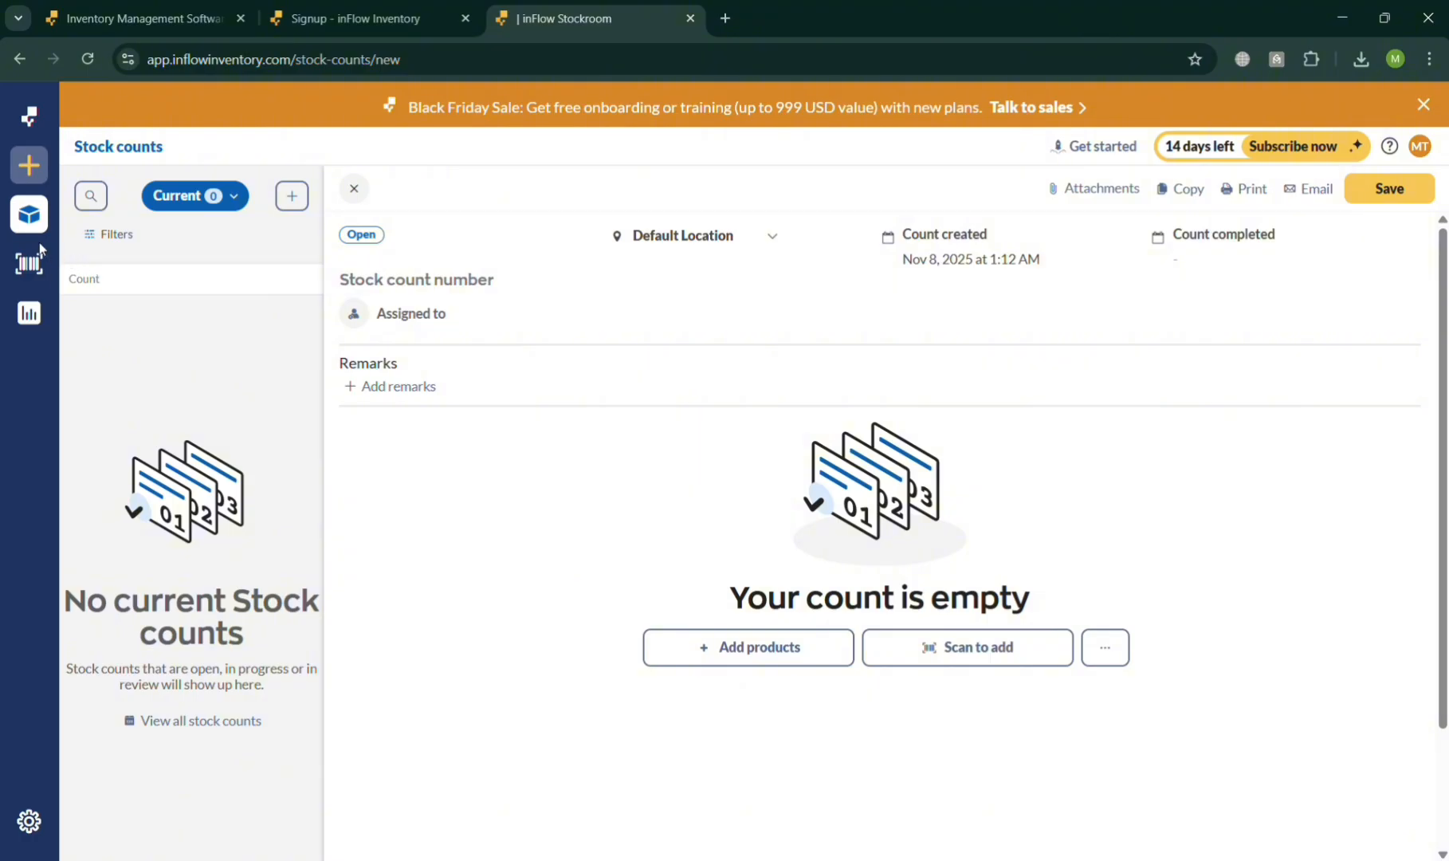
pyautogui.moveTo(42, 219)
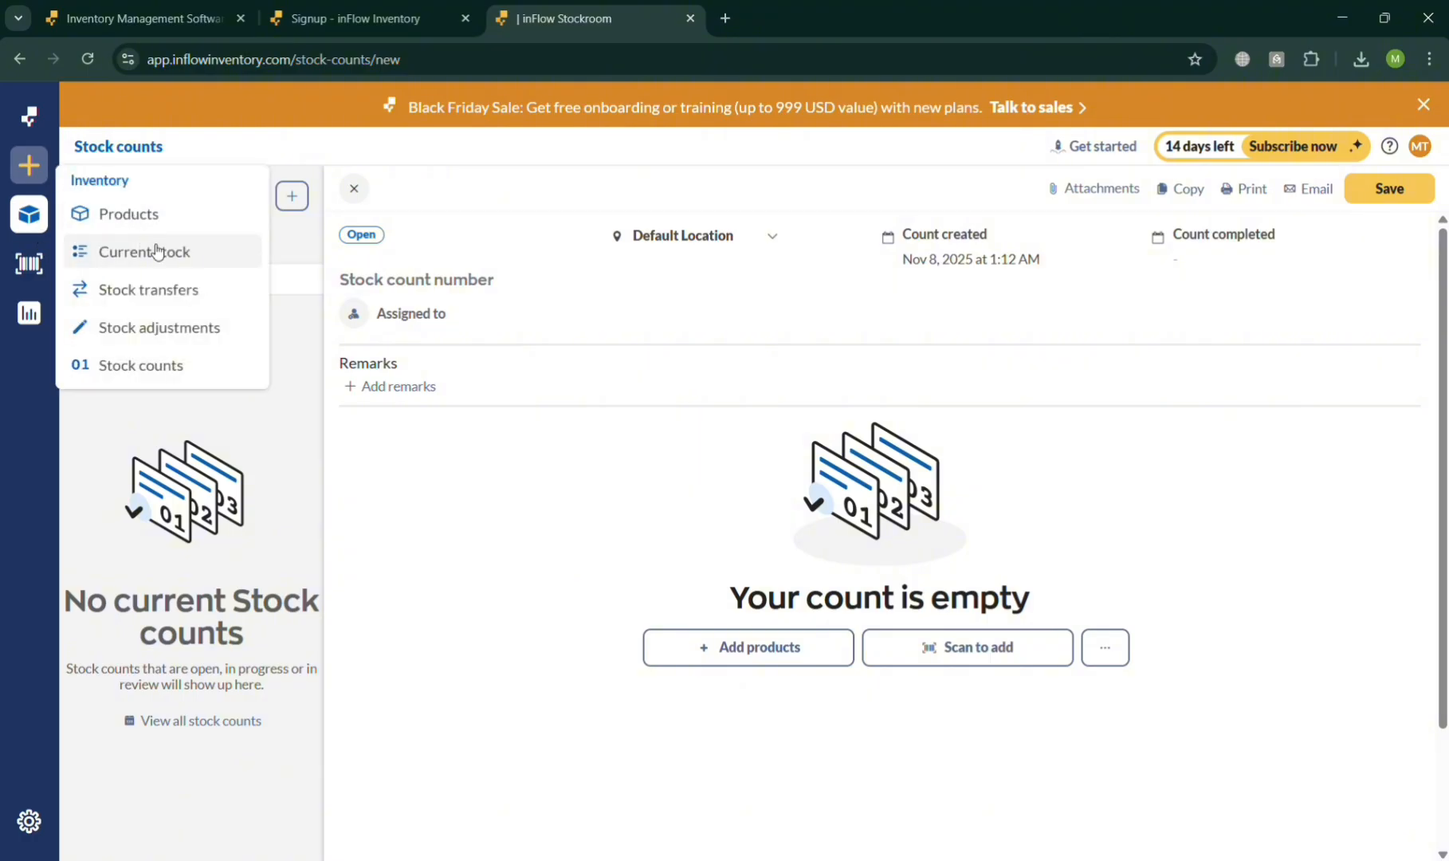
pyautogui.click(182, 292)
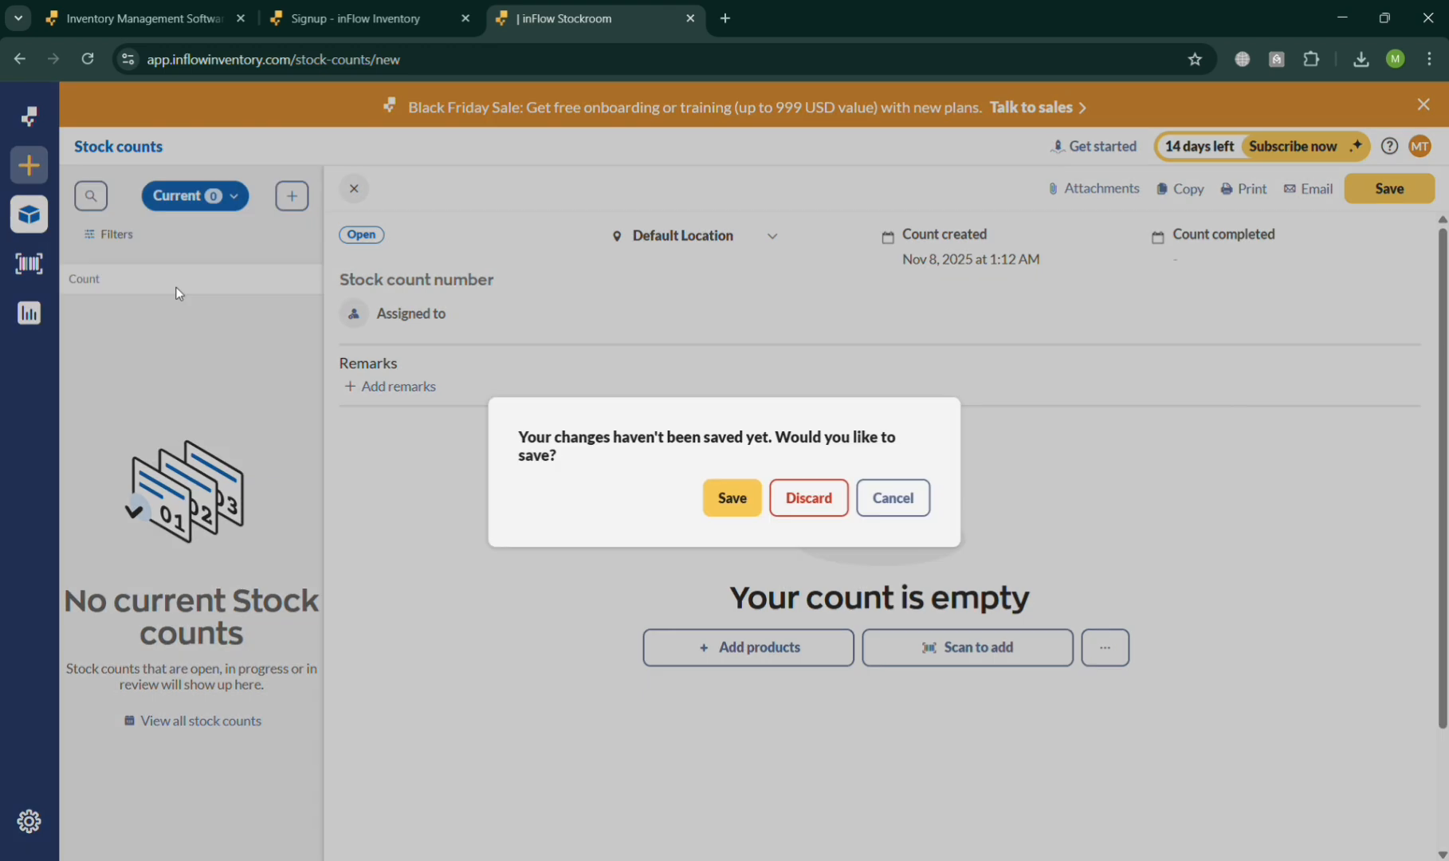
pyautogui.click(810, 499)
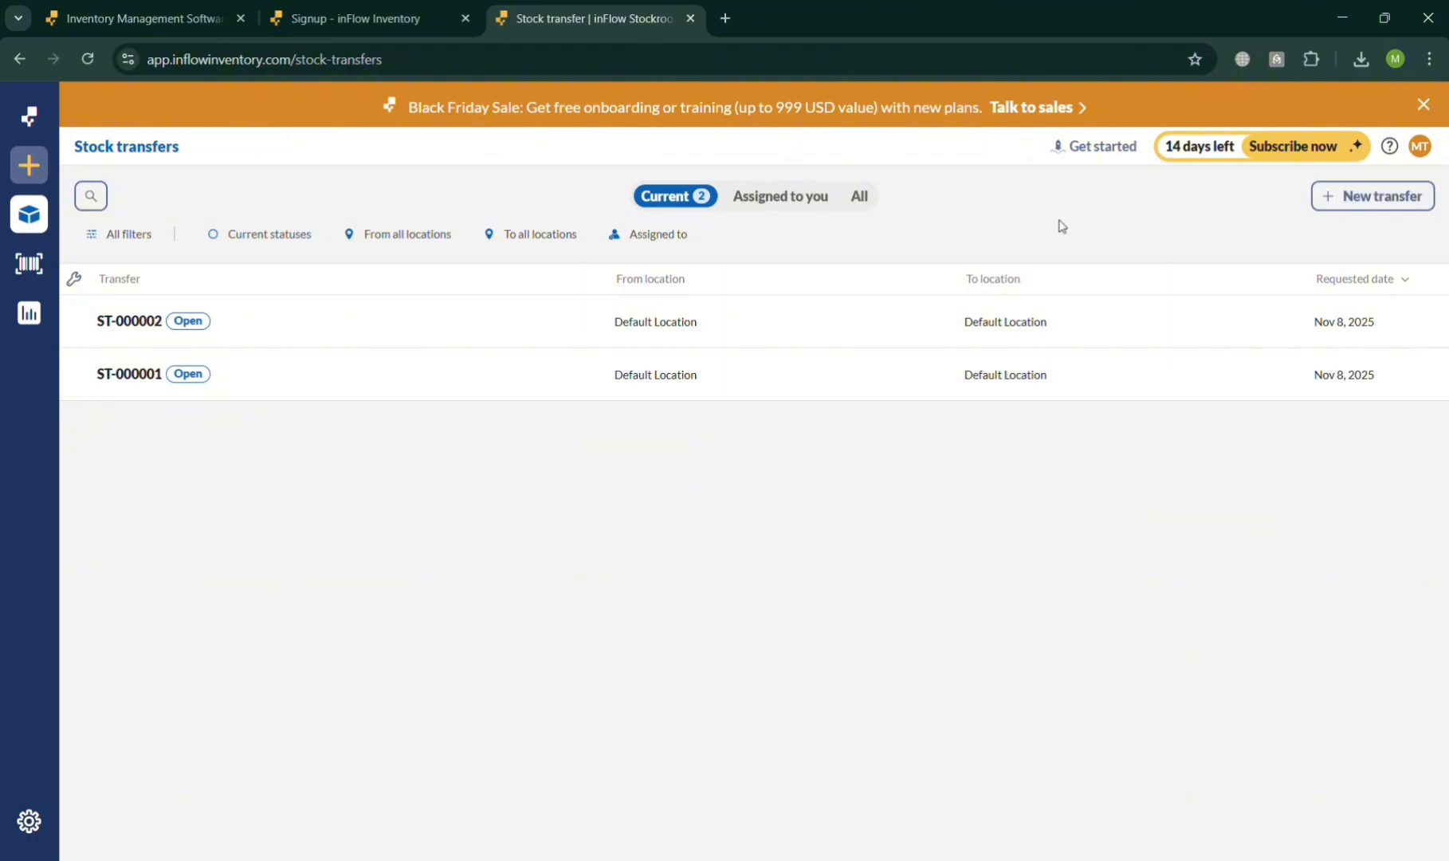
# - Check the stock transfers' status and location filters, search the destination locations for "london", and clear that filter
pyautogui.click(295, 237)
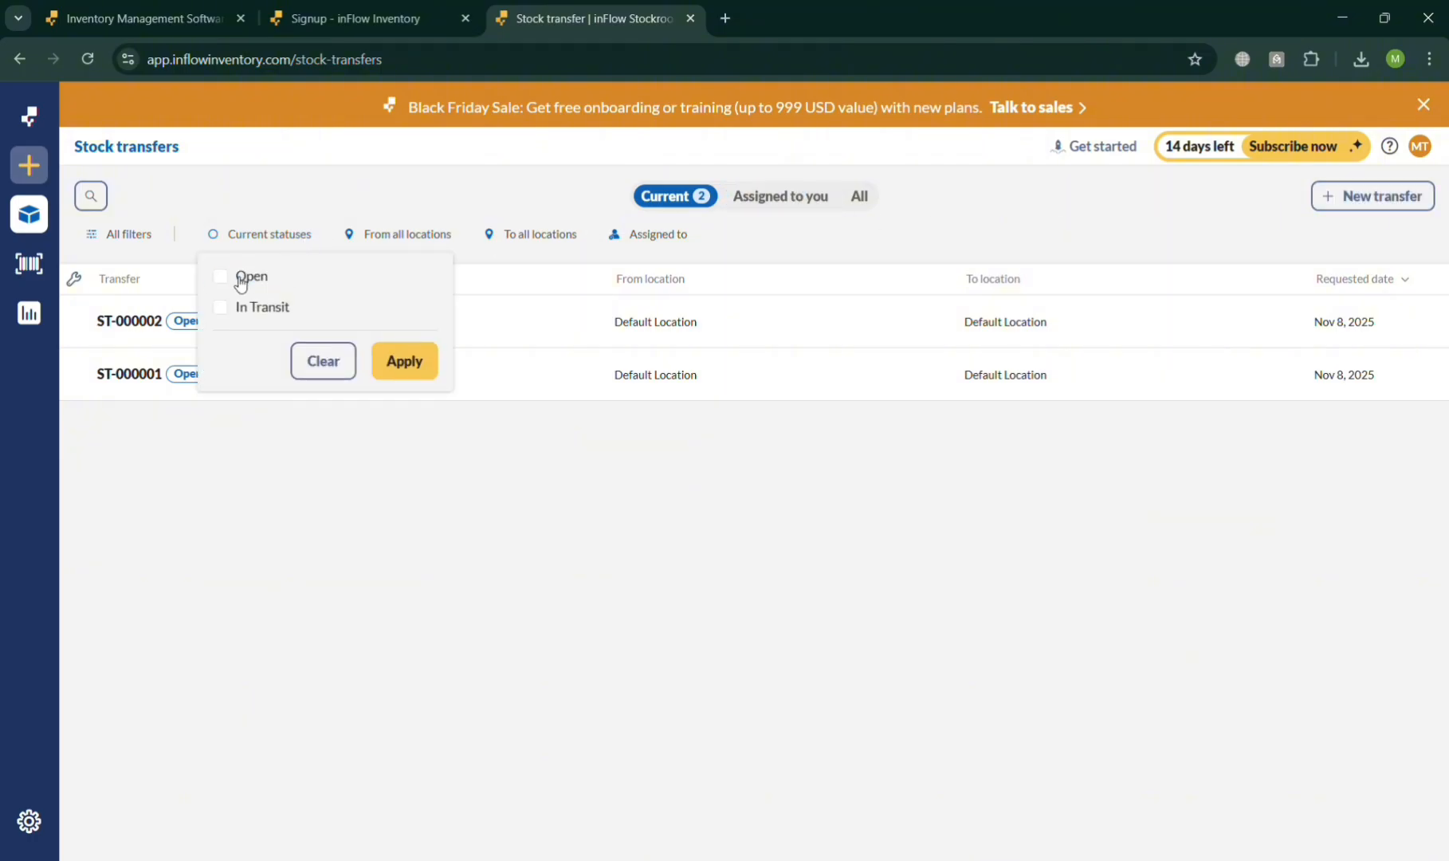
pyautogui.click(390, 237)
pyautogui.click(552, 234)
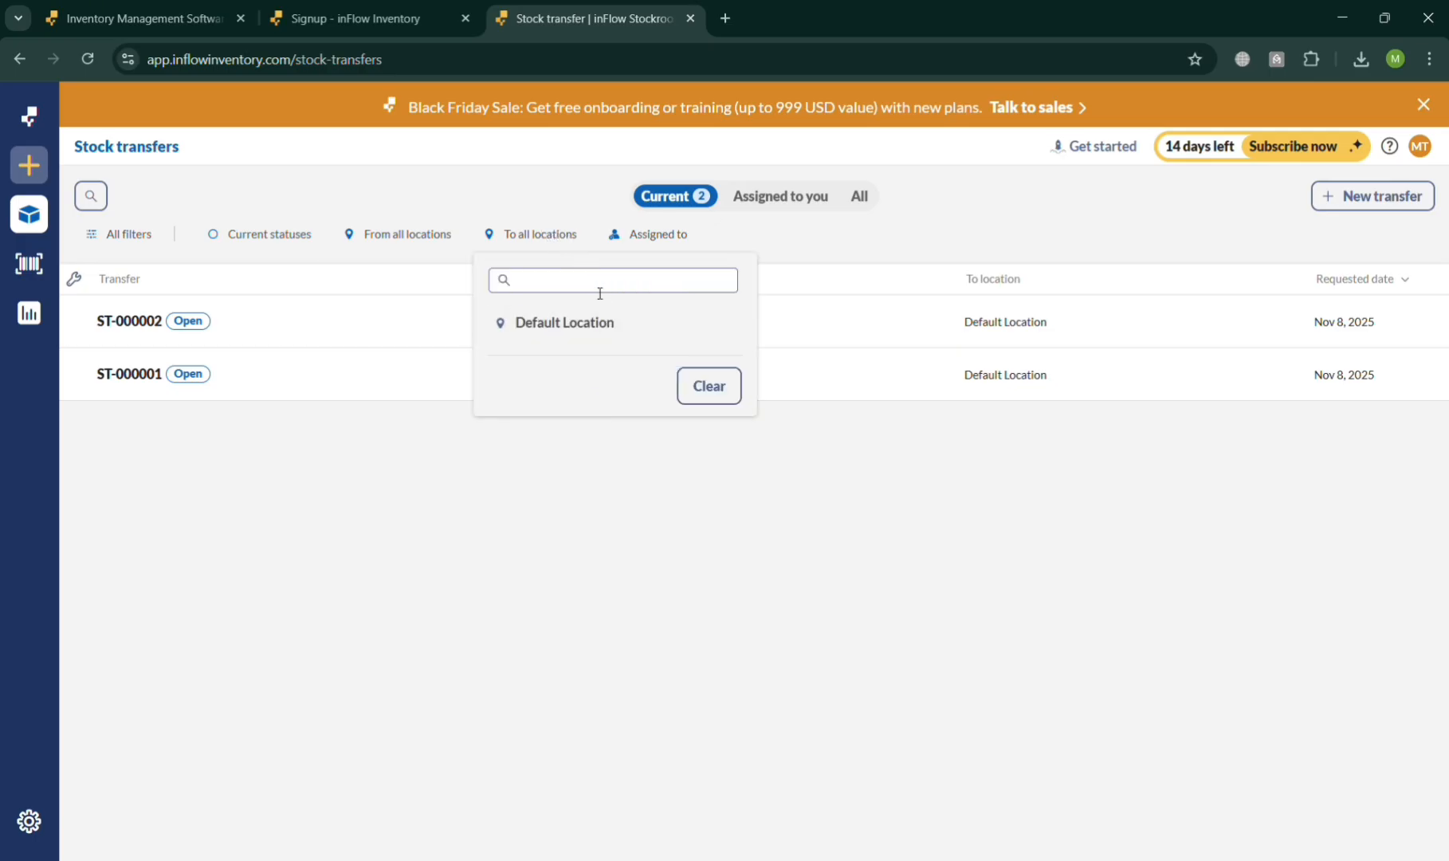
pyautogui.write('london')
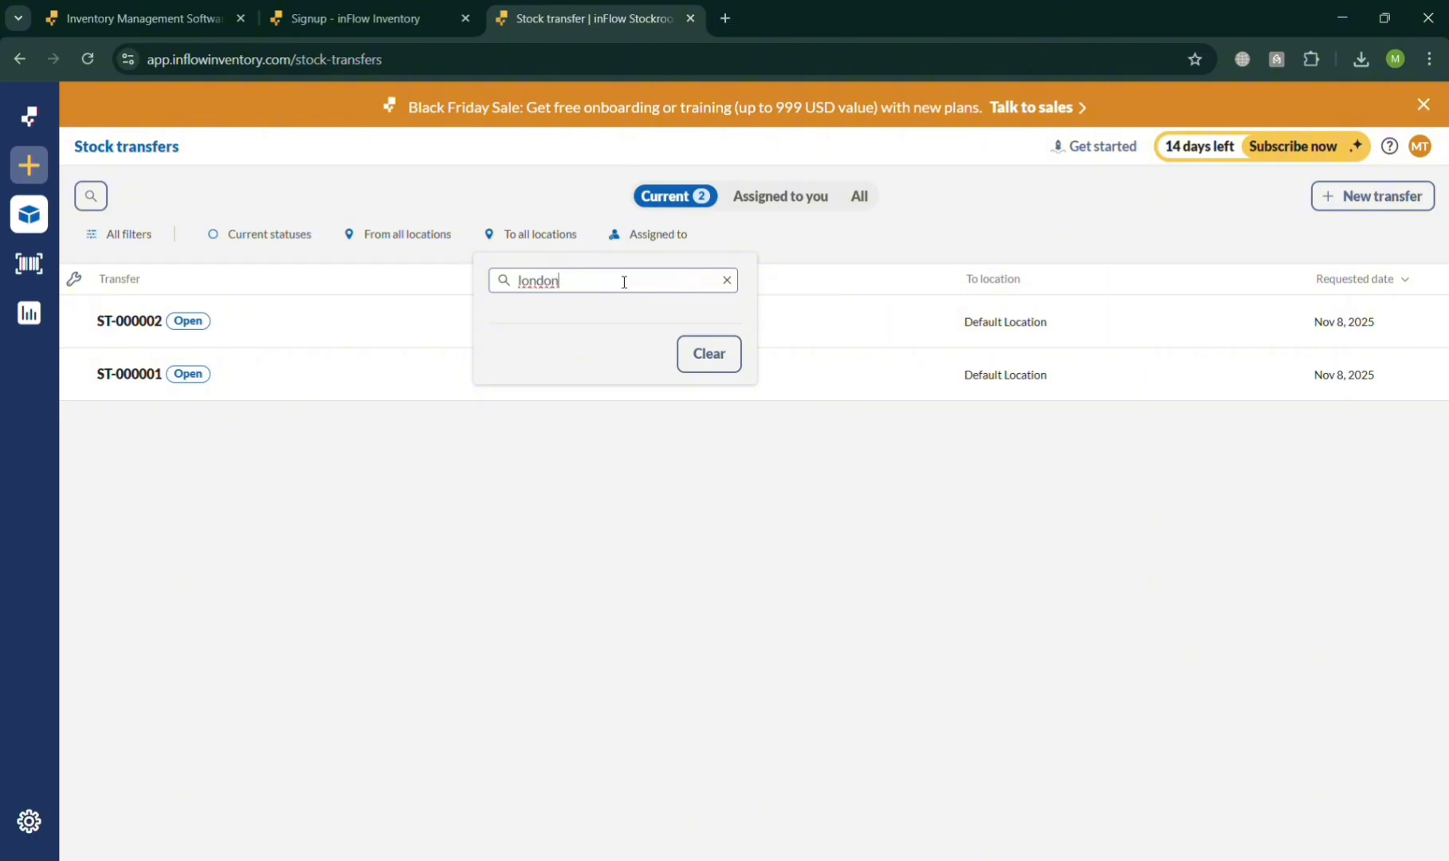
pyautogui.click(707, 350)
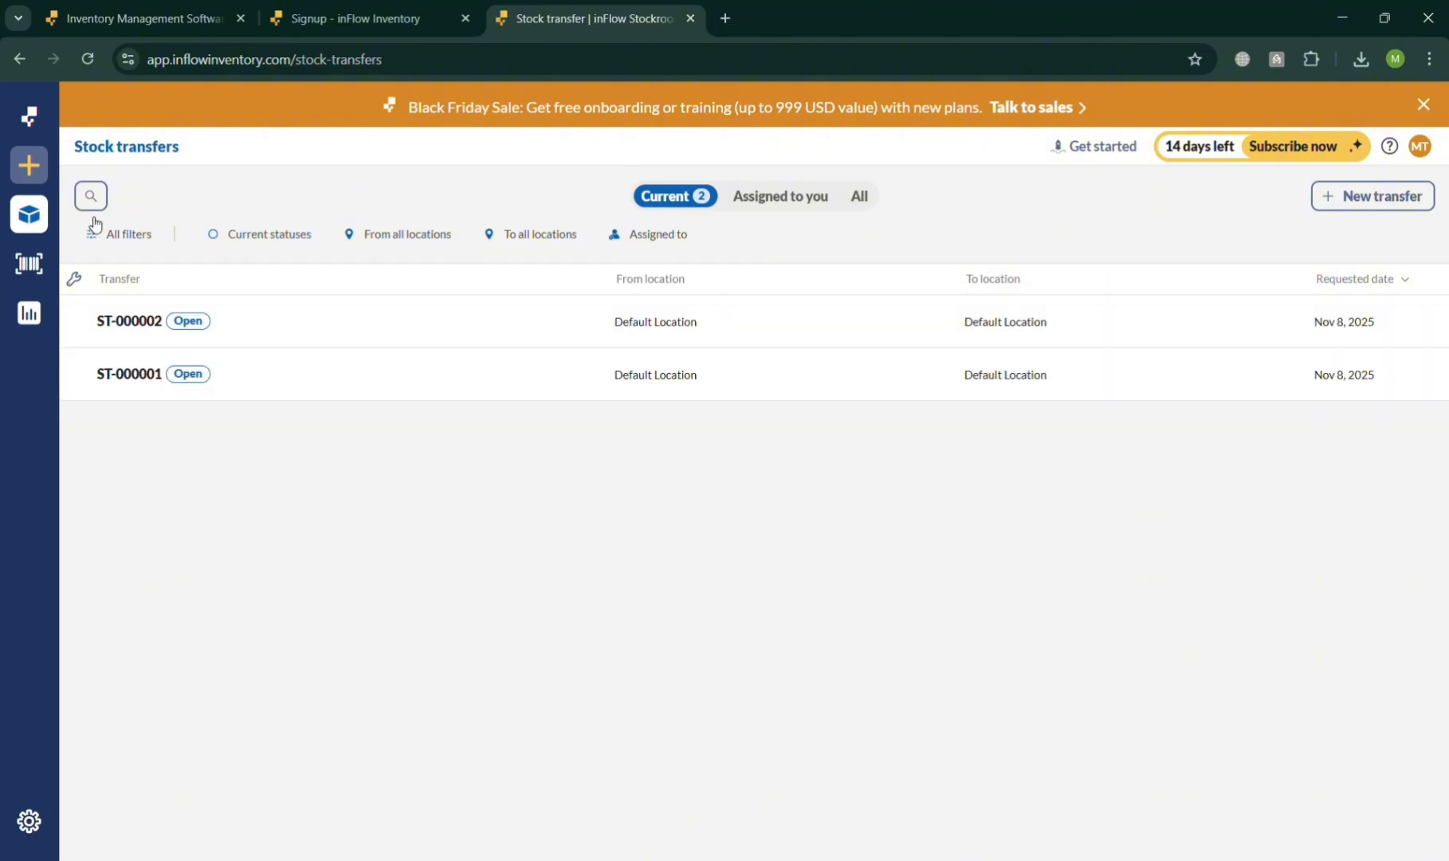
# - Go to the list of stock adjustments, start a new adjustment and cancel it
pyautogui.click(46, 172)
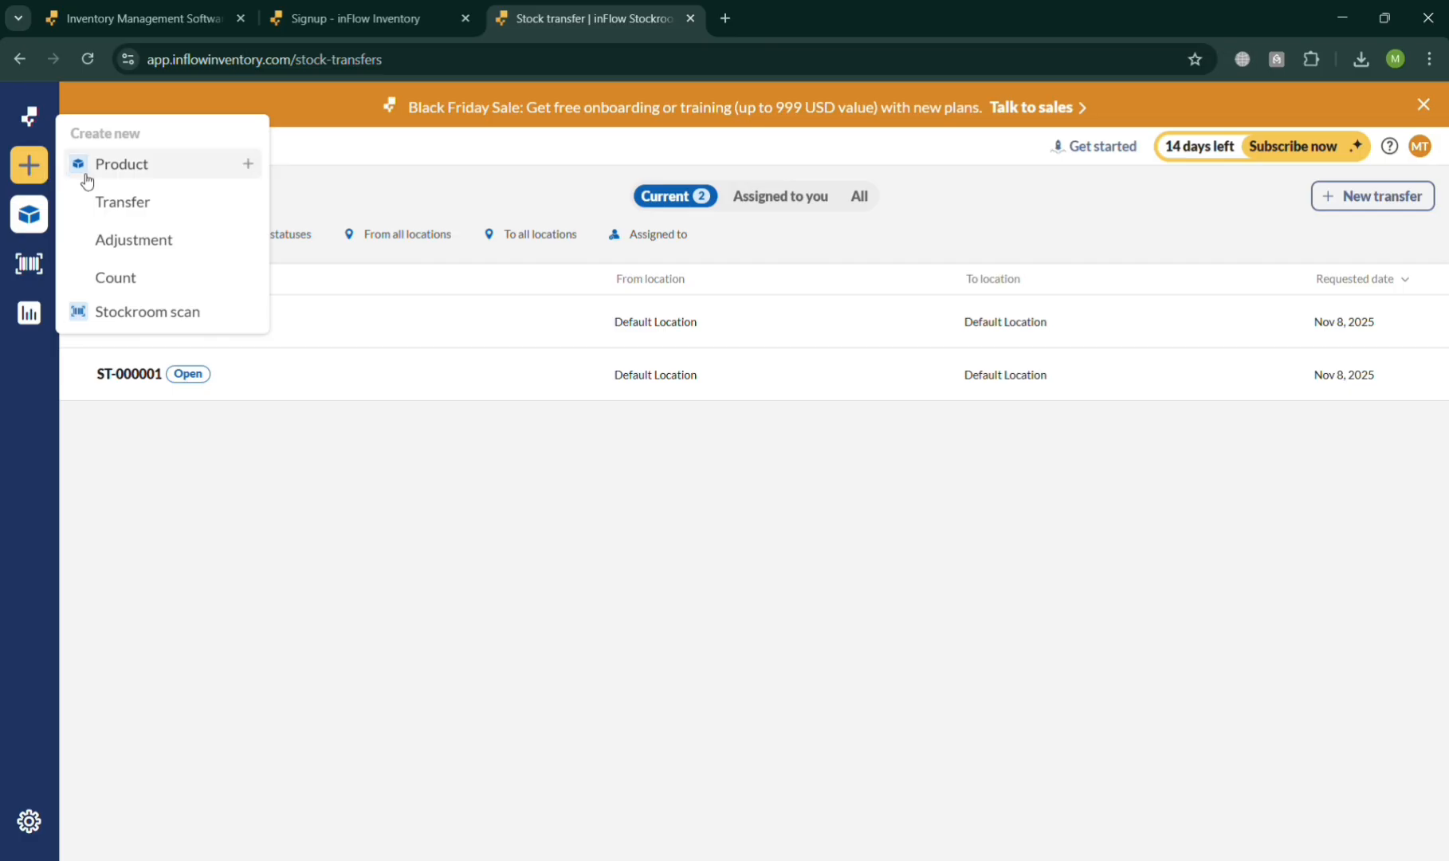
pyautogui.moveTo(35, 225)
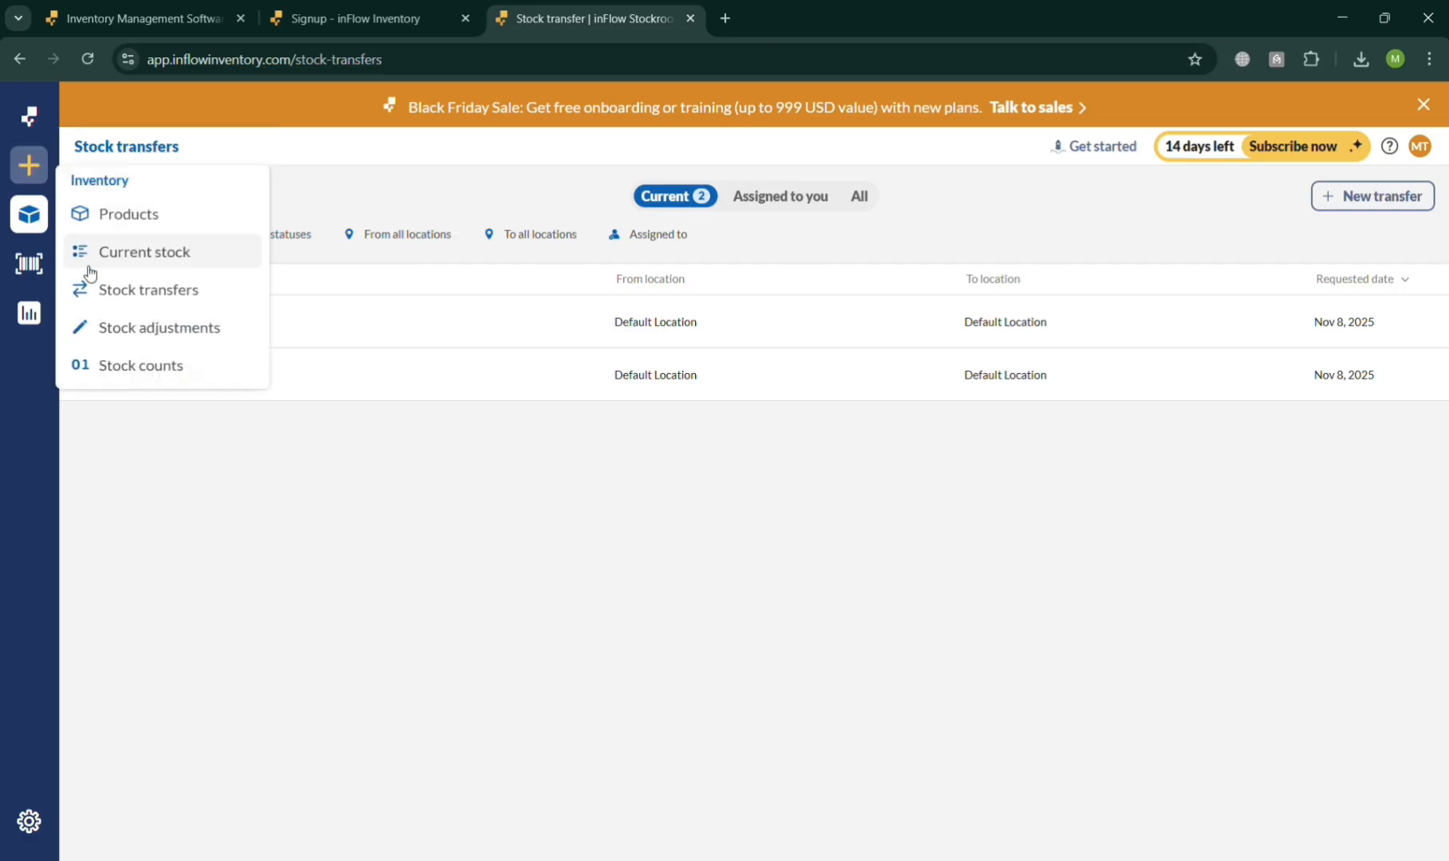
pyautogui.click(125, 335)
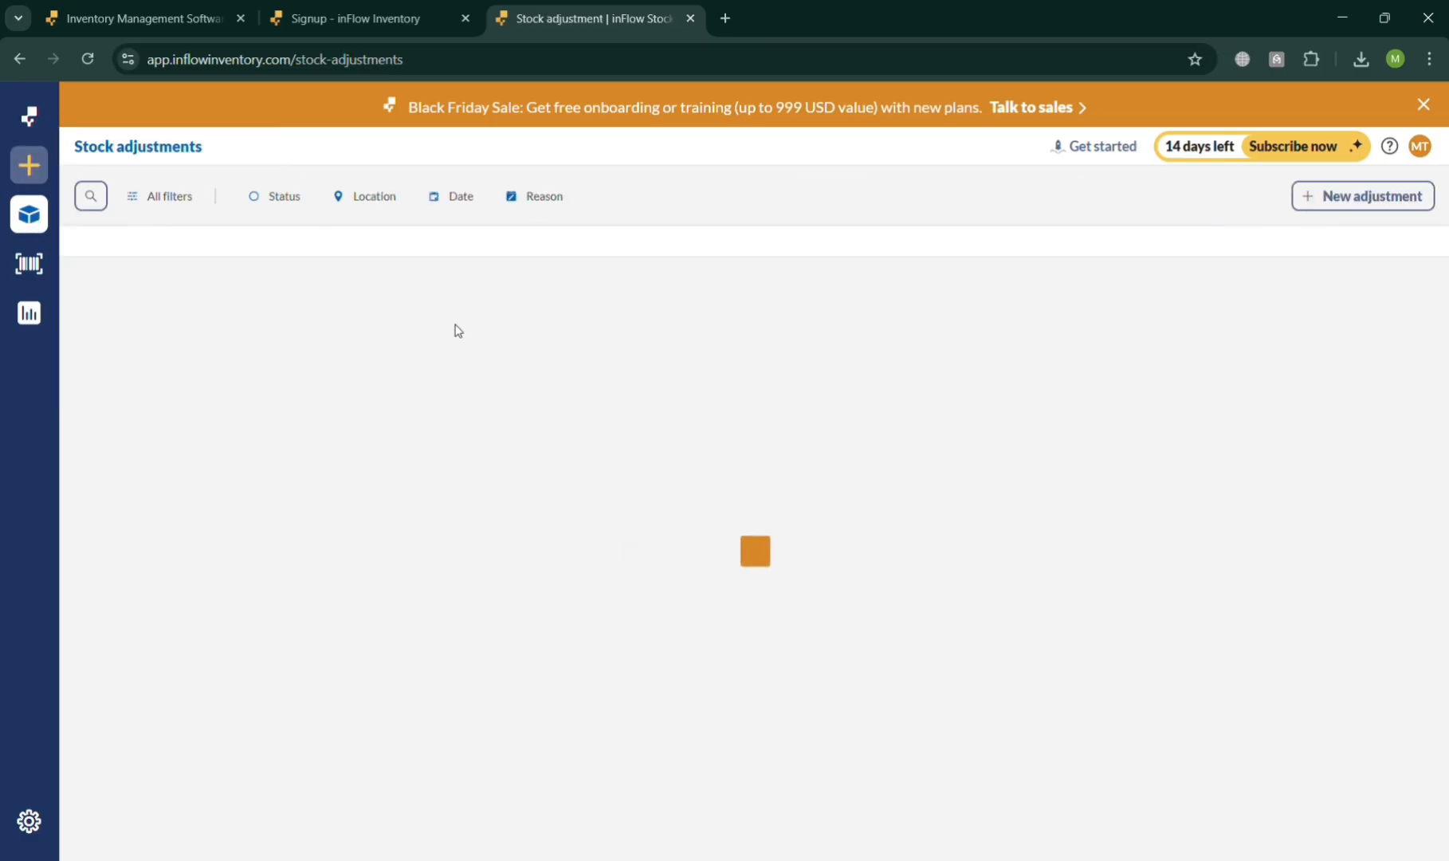
pyautogui.click(1407, 203)
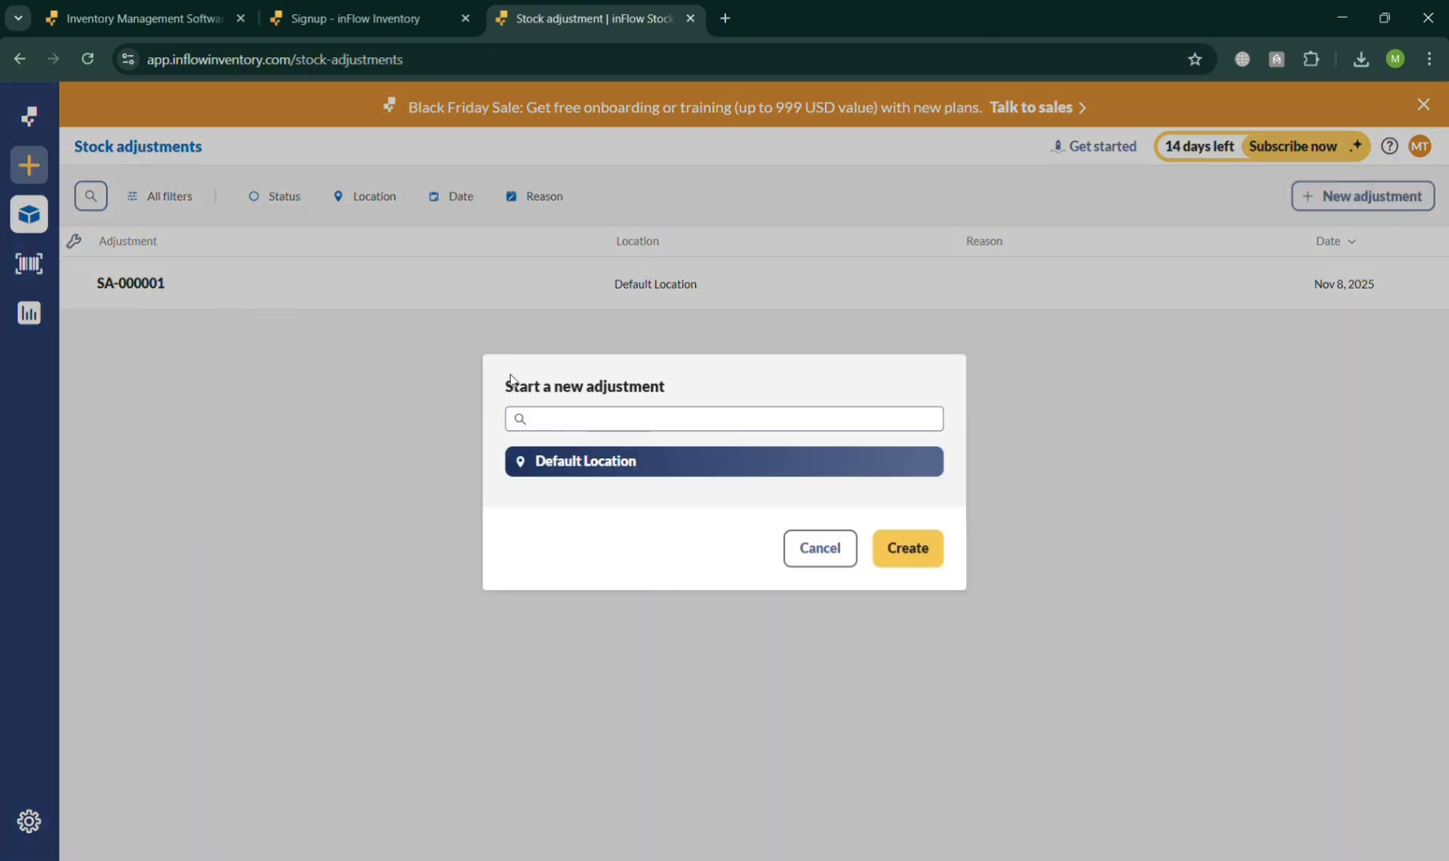
pyautogui.click(841, 556)
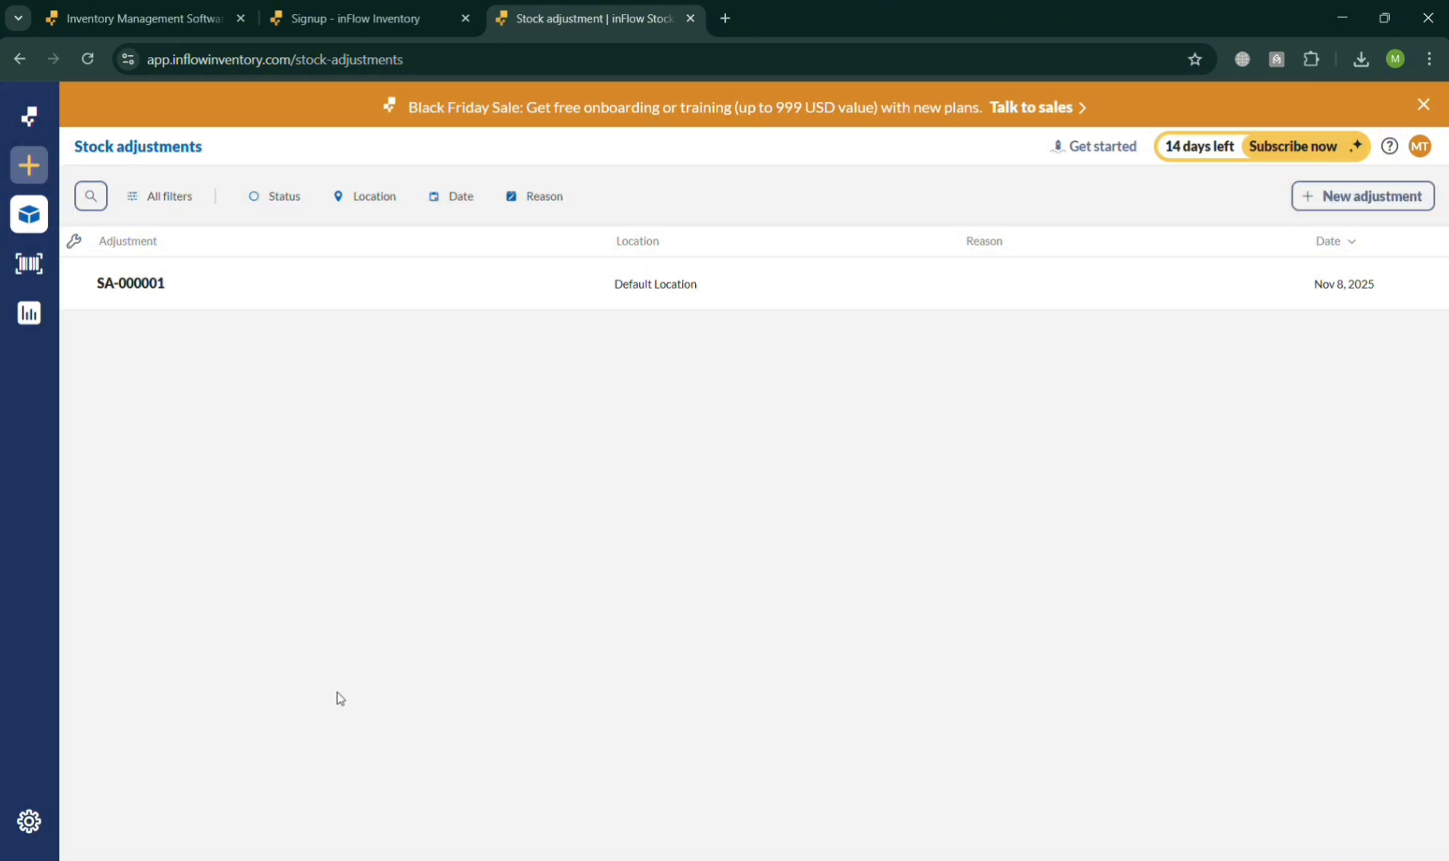
# - Examine the available Audit log reports and the Stock levels reports
pyautogui.moveTo(37, 274)
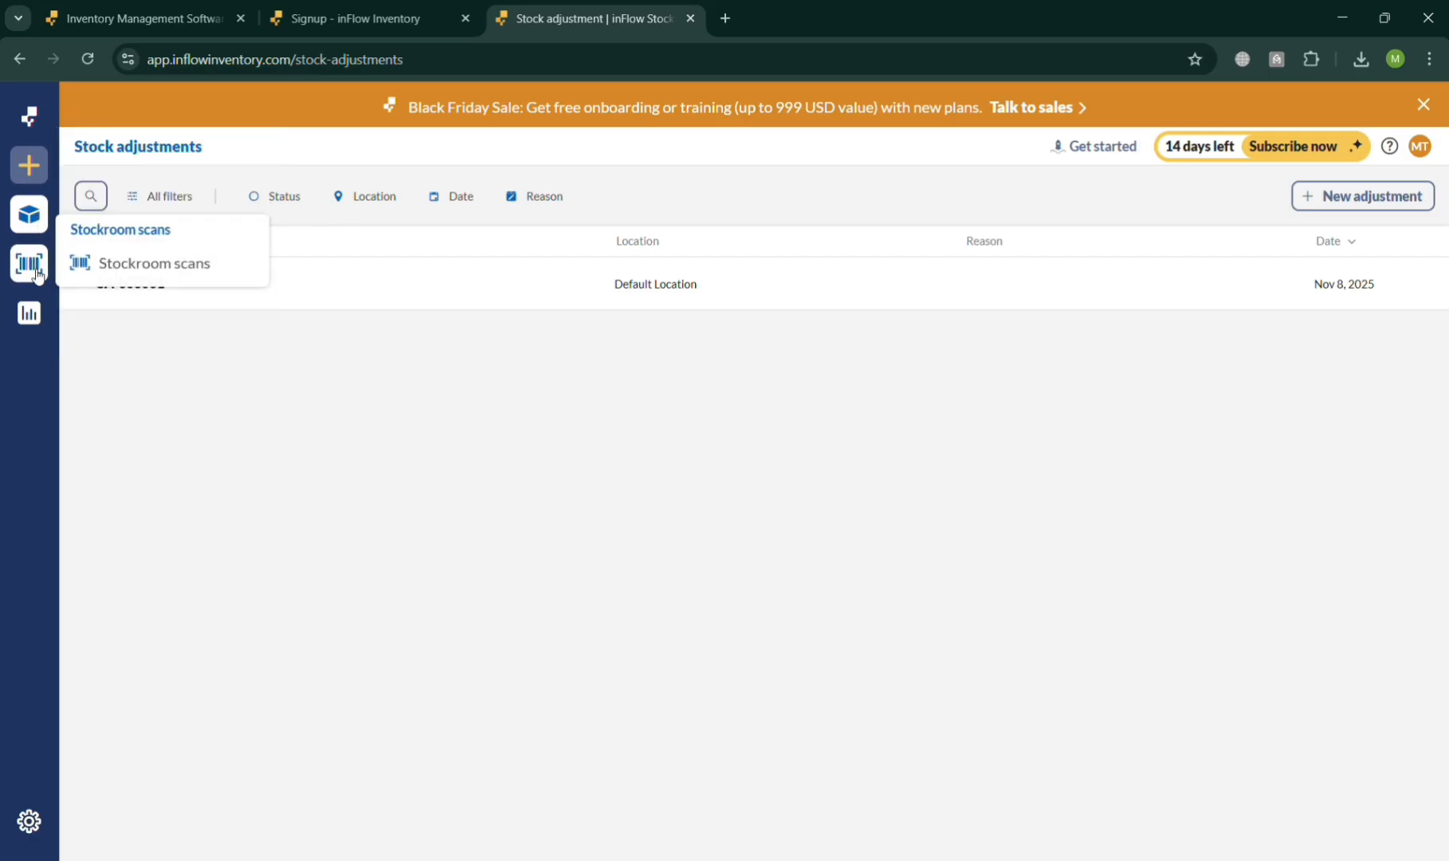
pyautogui.moveTo(32, 313)
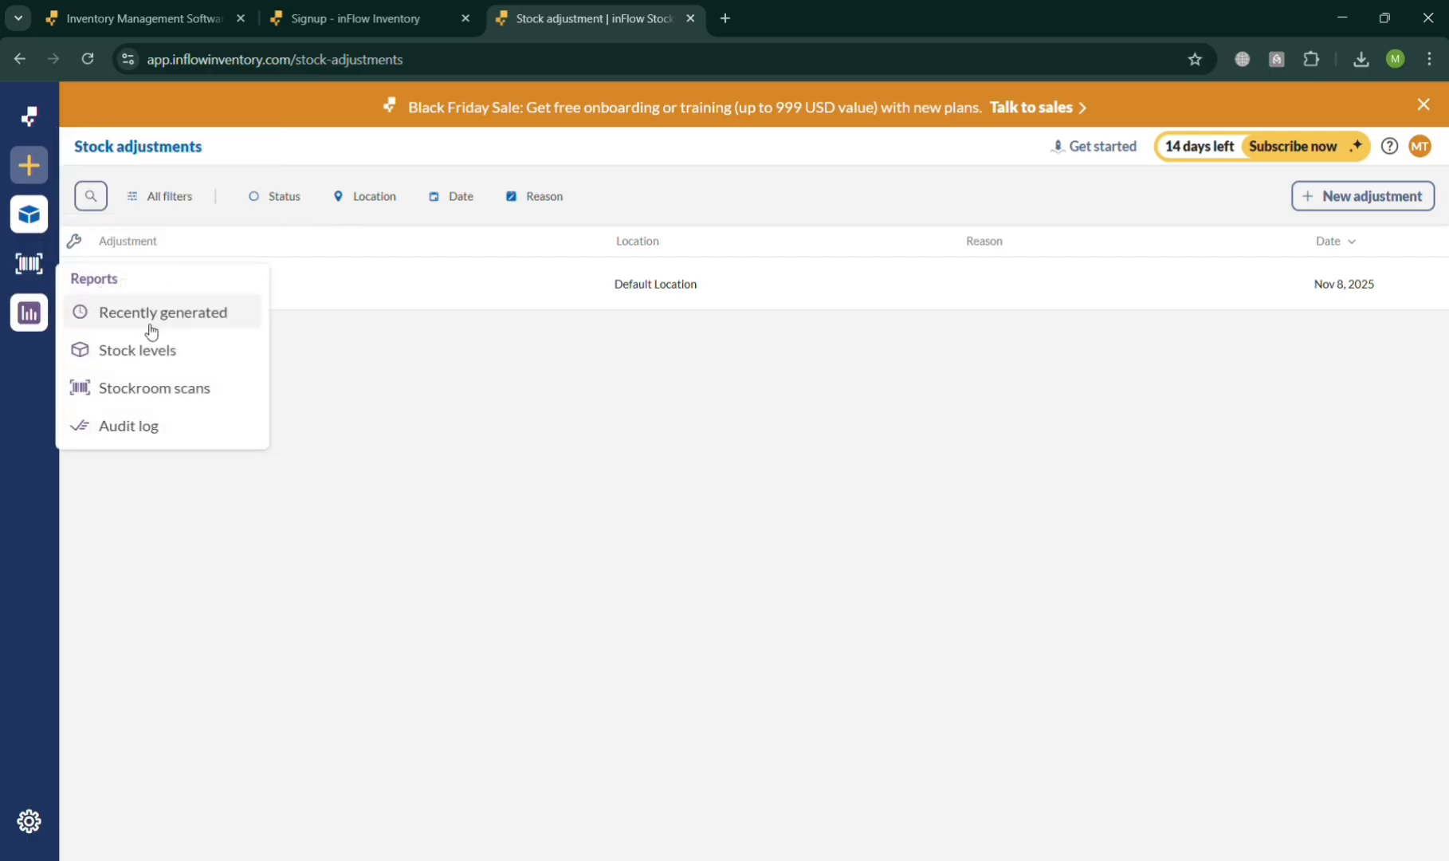
pyautogui.click(190, 434)
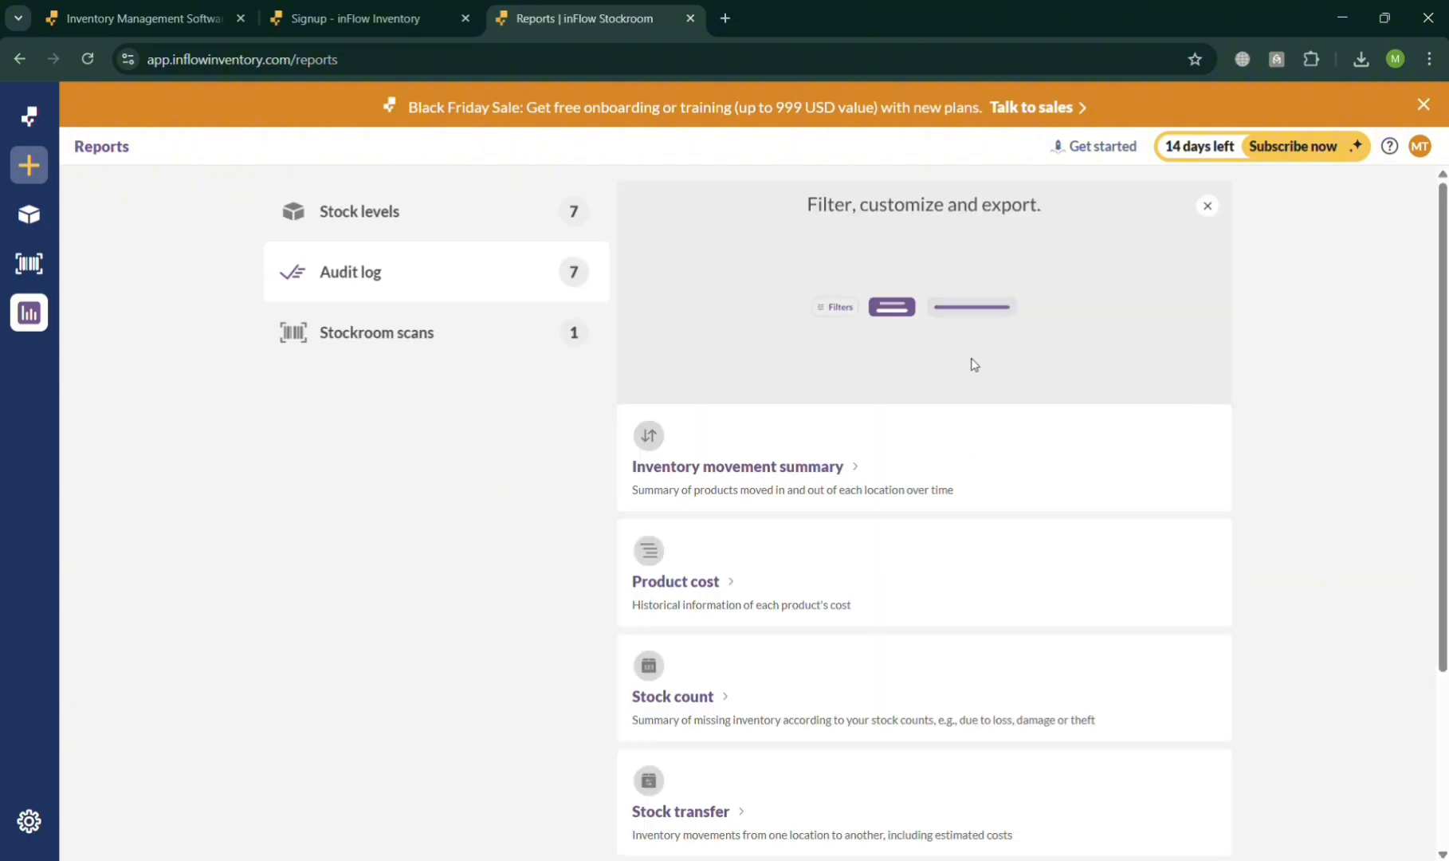
pyautogui.scroll(-3, 974, 364)
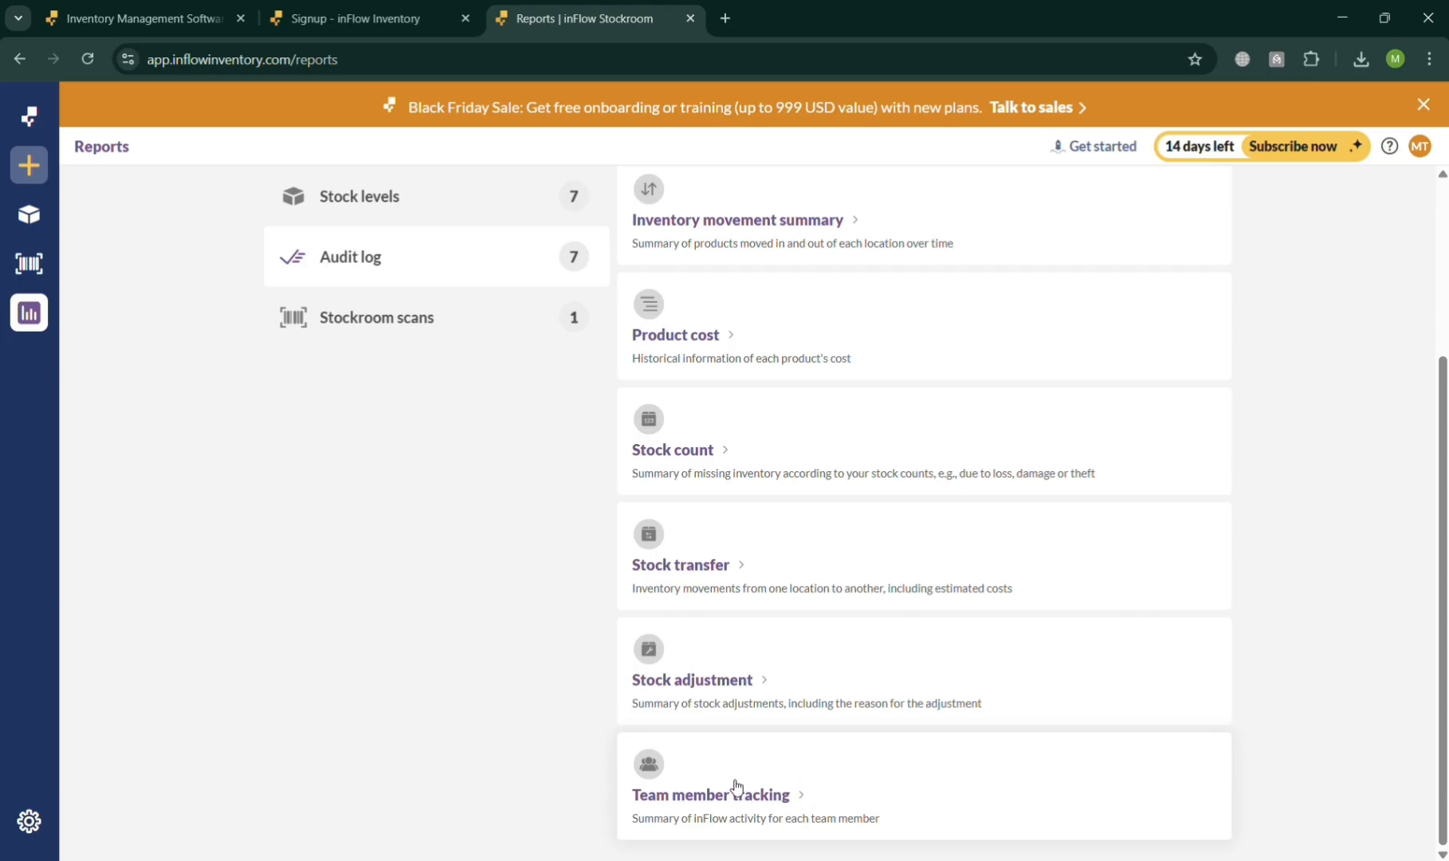
pyautogui.scroll(3, 737, 787)
pyautogui.click(358, 227)
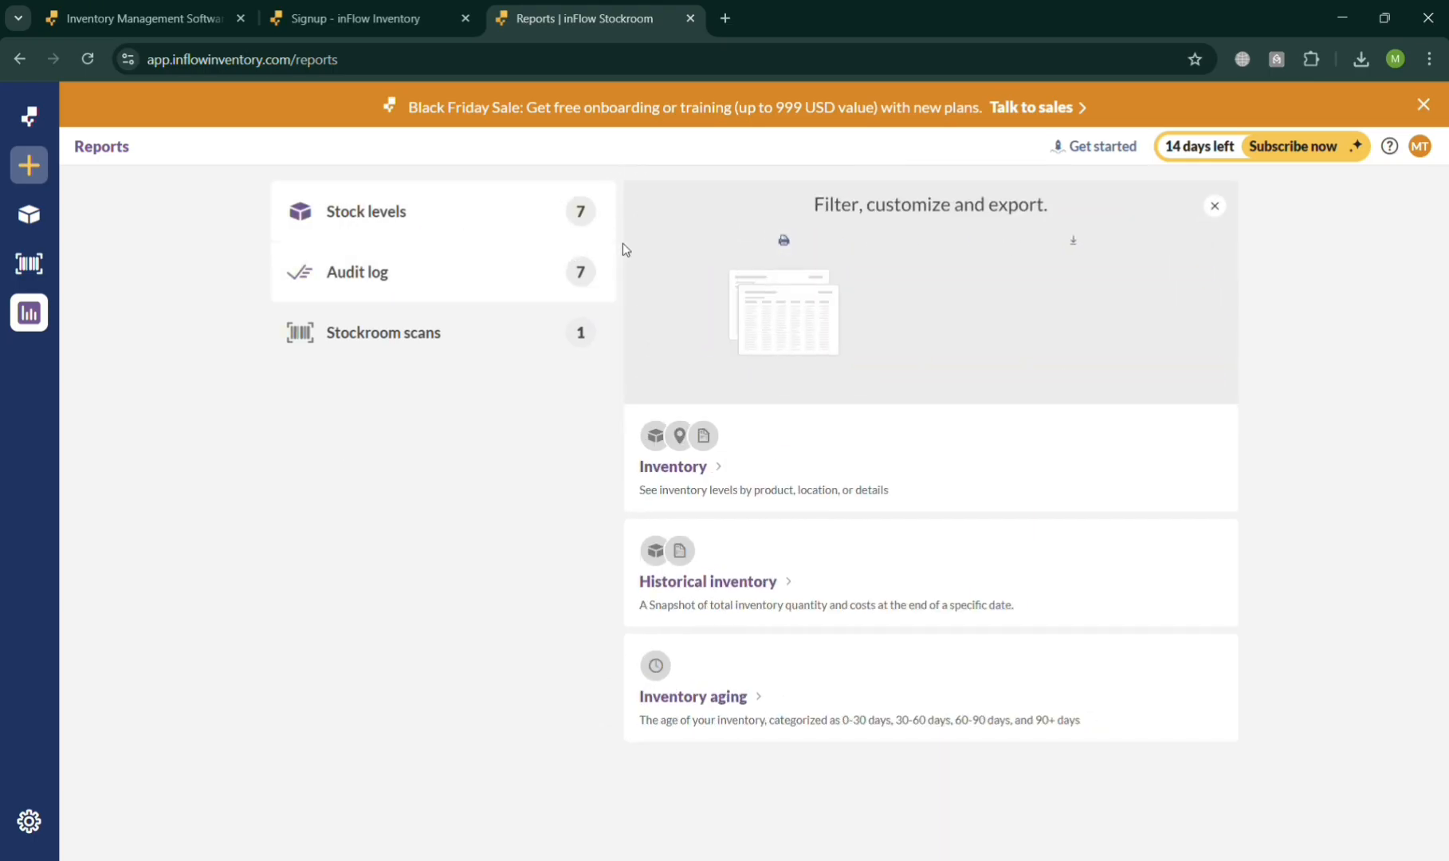
# - View the Stockroom scans page and return to the reports overview
pyautogui.moveTo(34, 251)
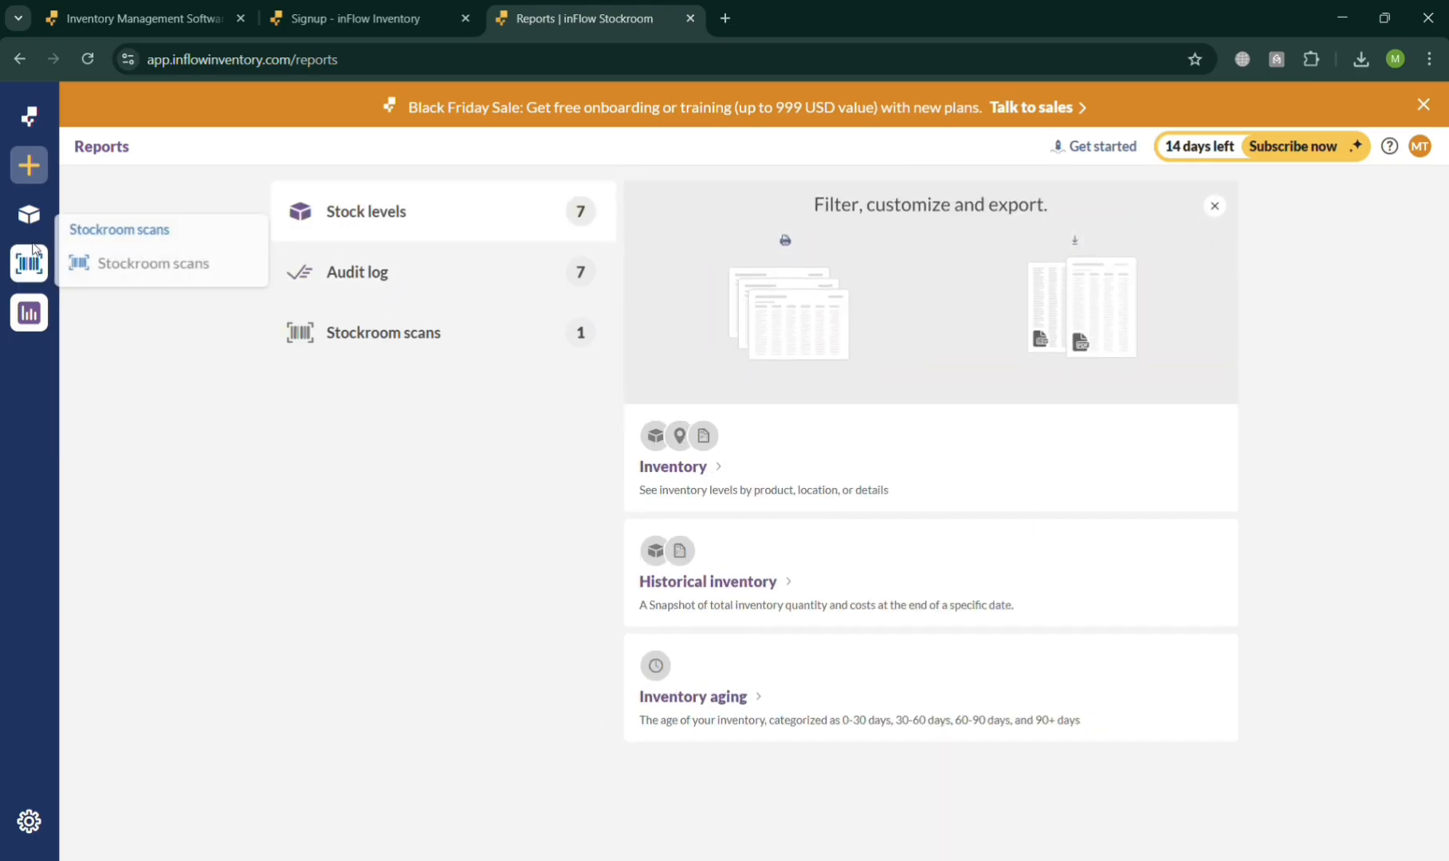
pyautogui.click(121, 264)
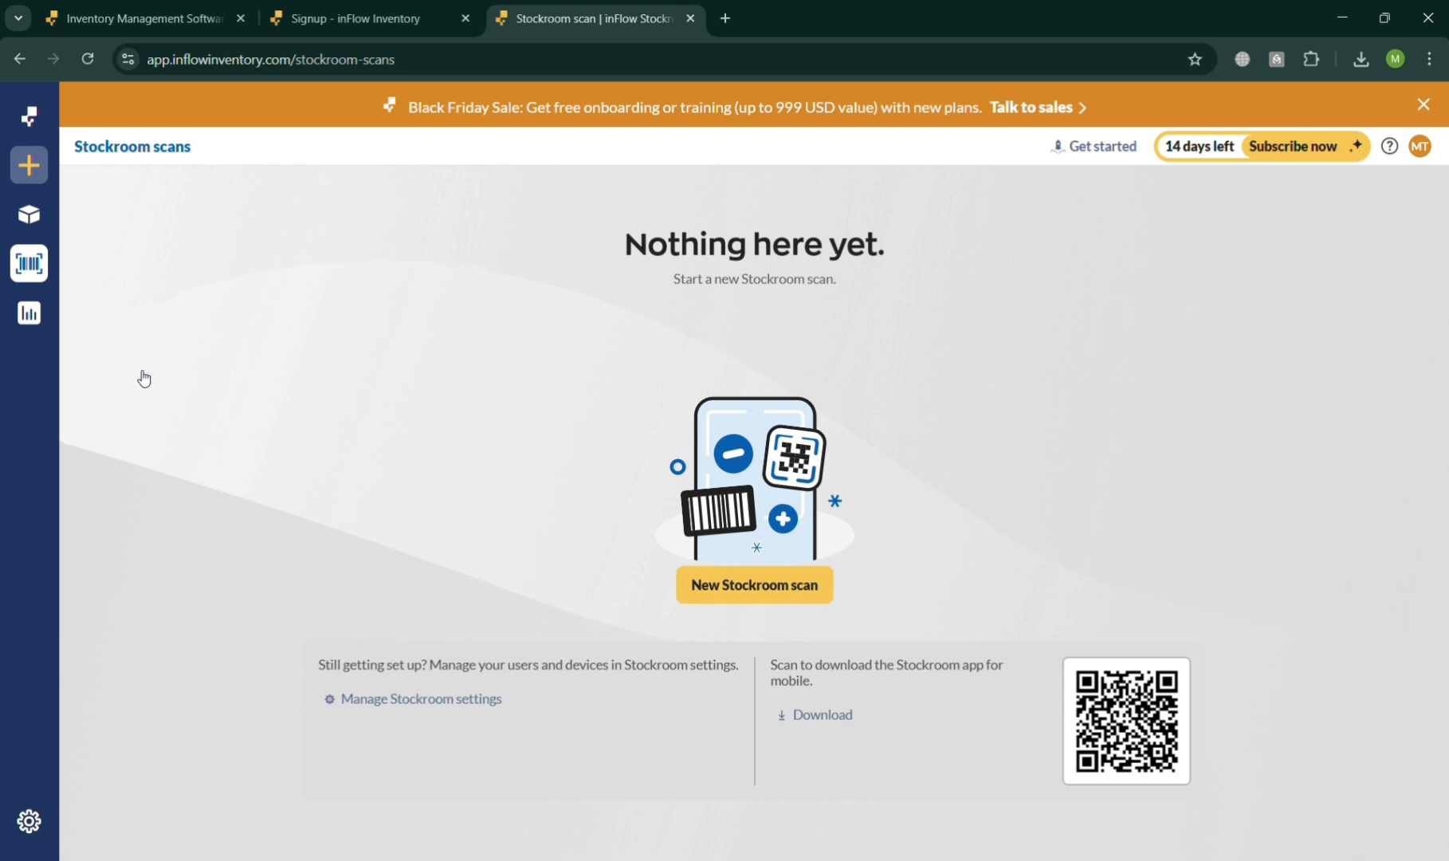
pyautogui.click(29, 313)
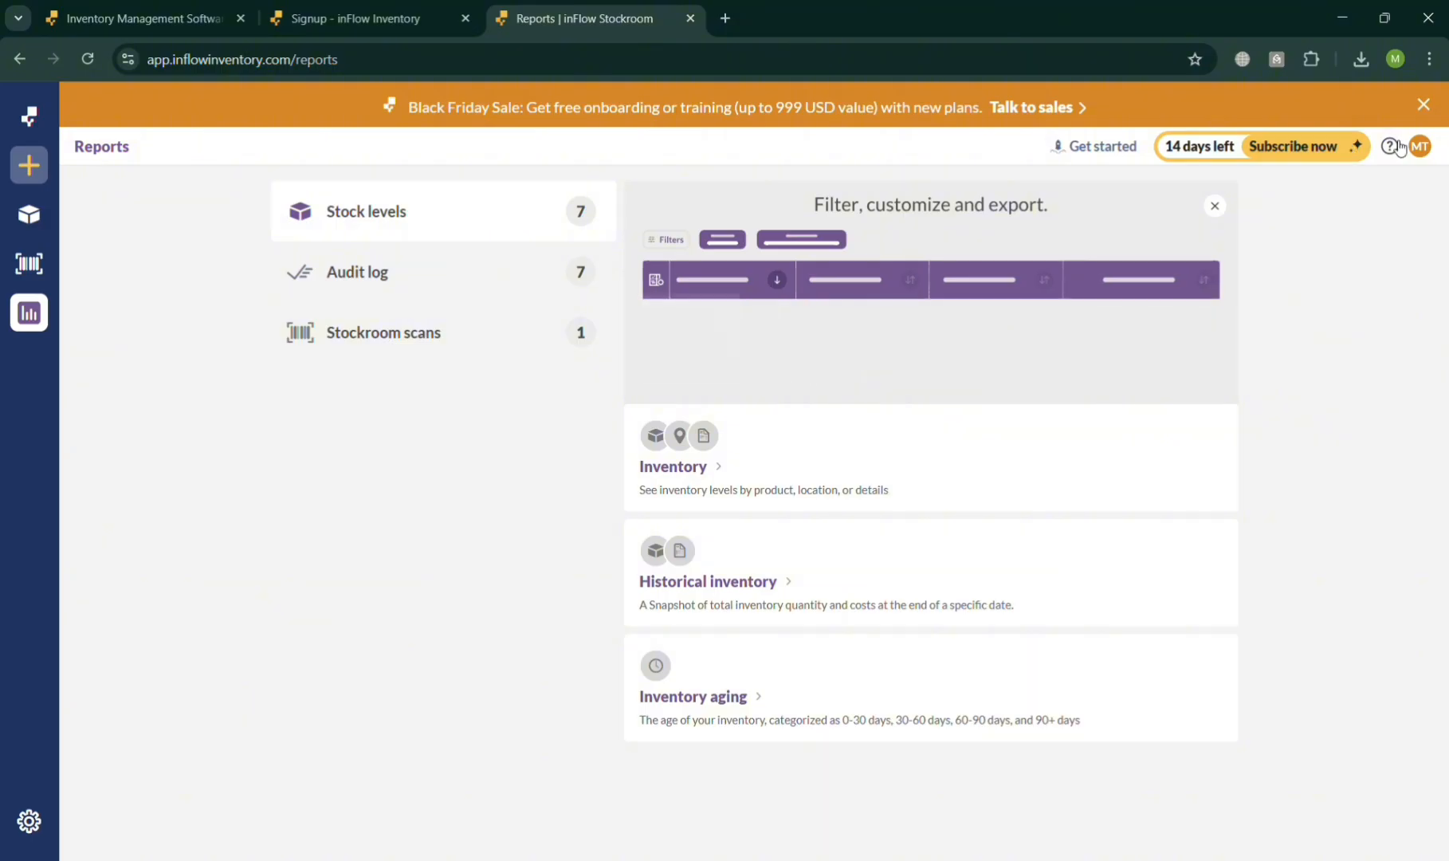
# - View the profile options and examine the account's subscription plan, pricing and FAQ
pyautogui.click(1421, 149)
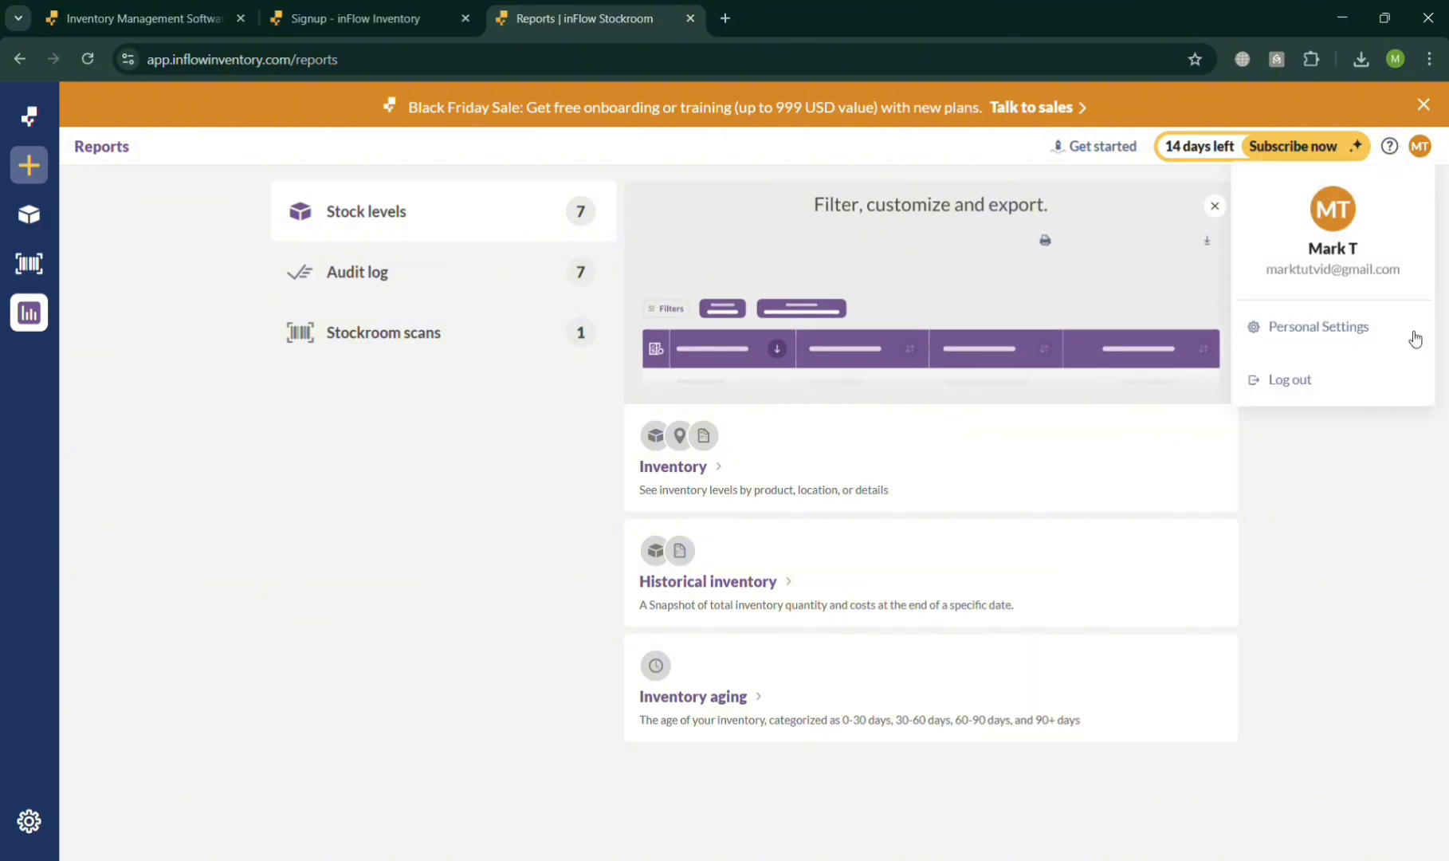
pyautogui.click(1352, 148)
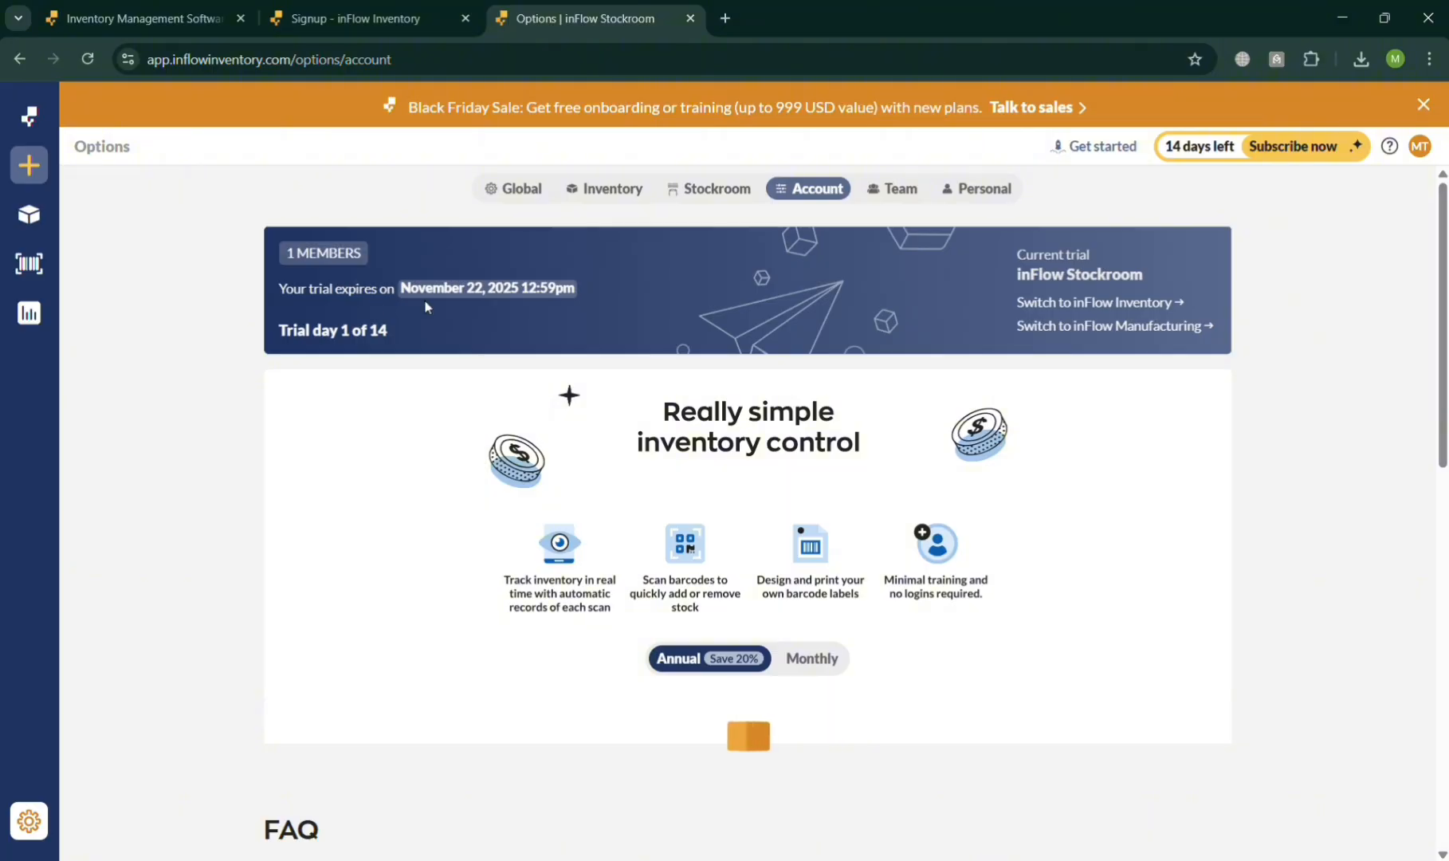
pyautogui.scroll(-5, 737, 323)
pyautogui.scroll(-5, 1005, 306)
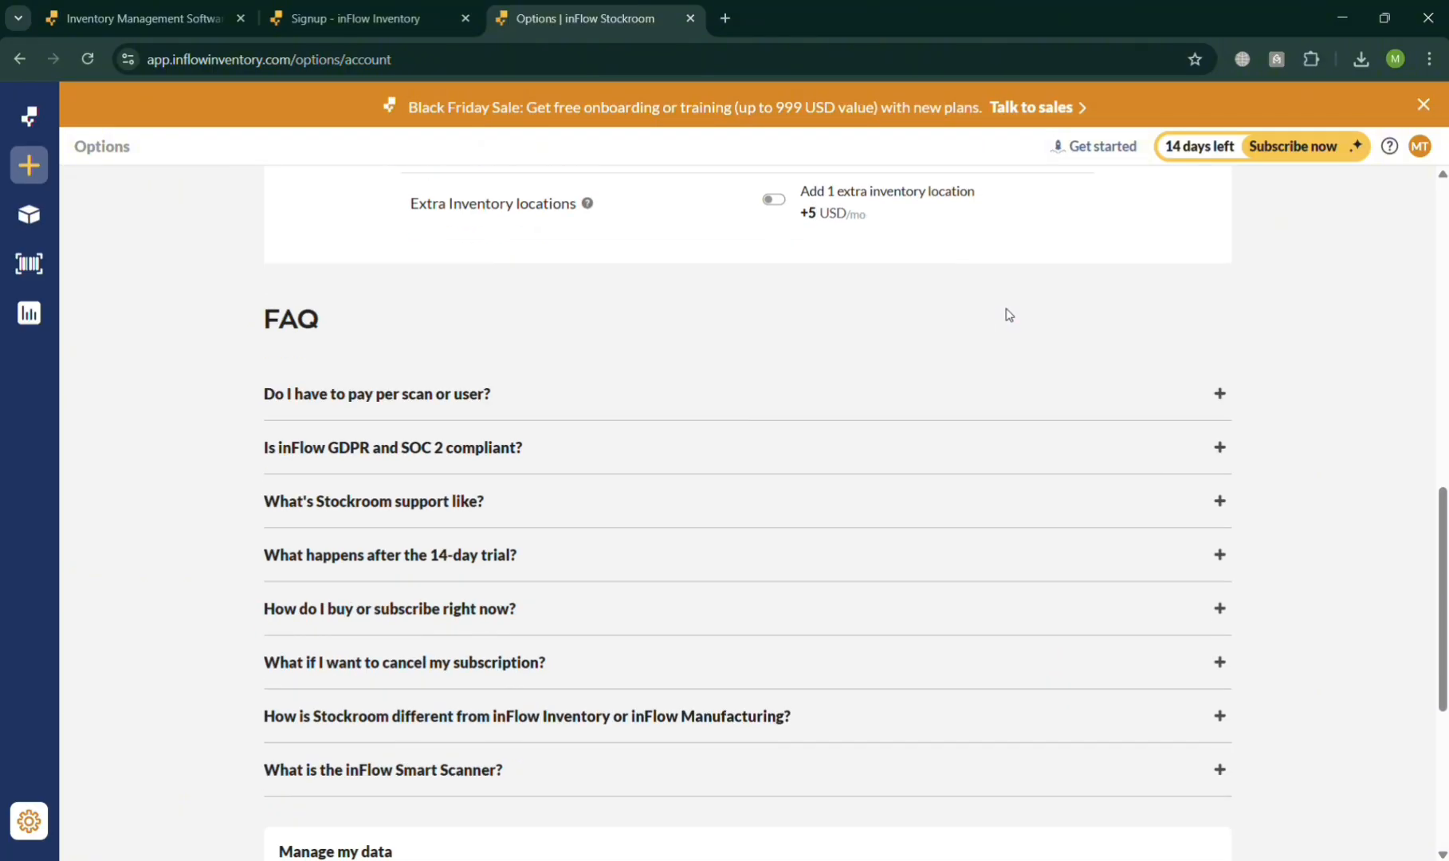
pyautogui.scroll(-5, 971, 401)
pyautogui.scroll(10, 959, 412)
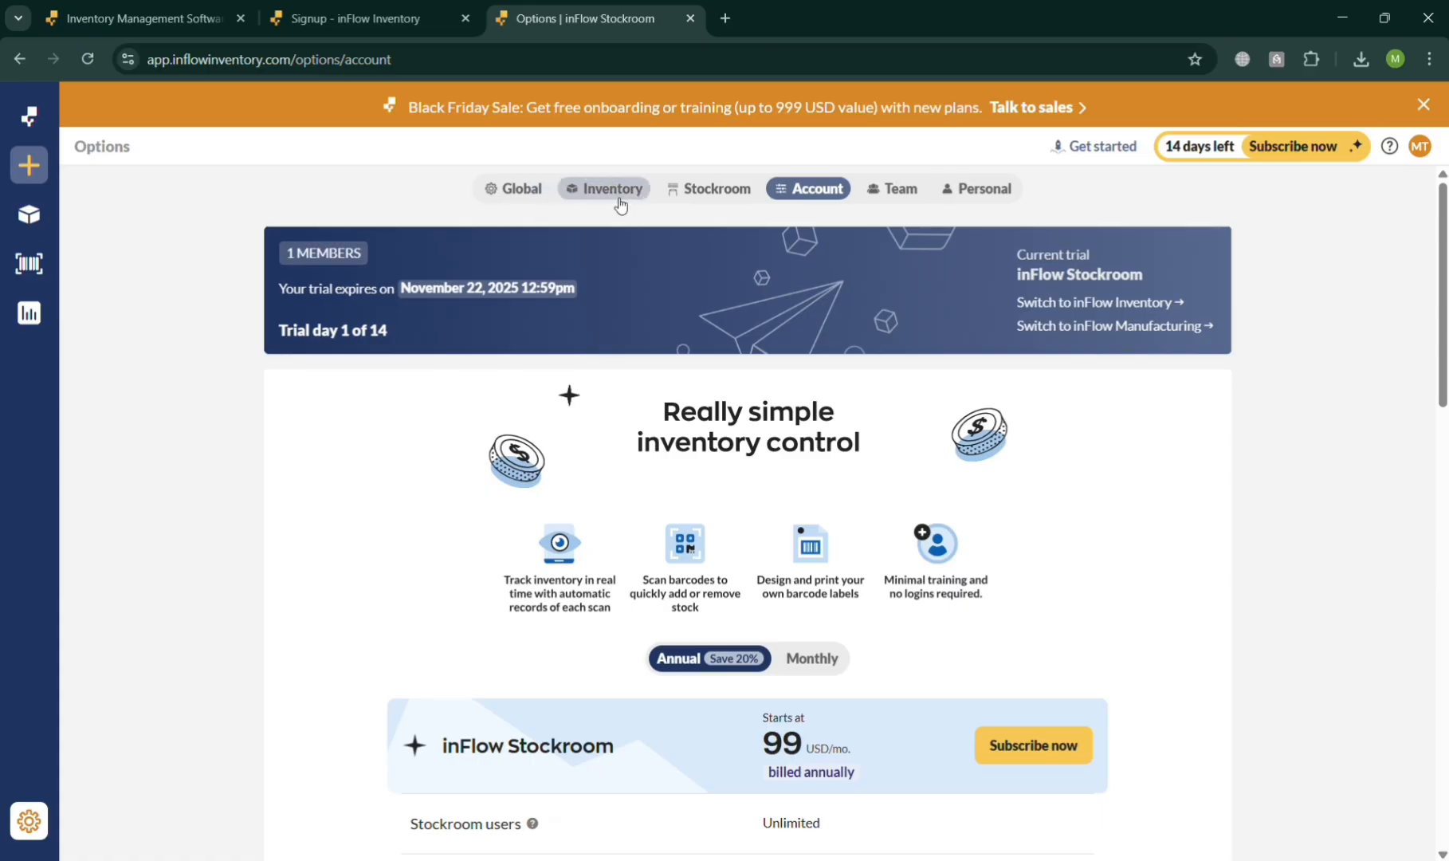
# - Go to the inventory options and start a new location named London Warehouse1
pyautogui.click(622, 204)
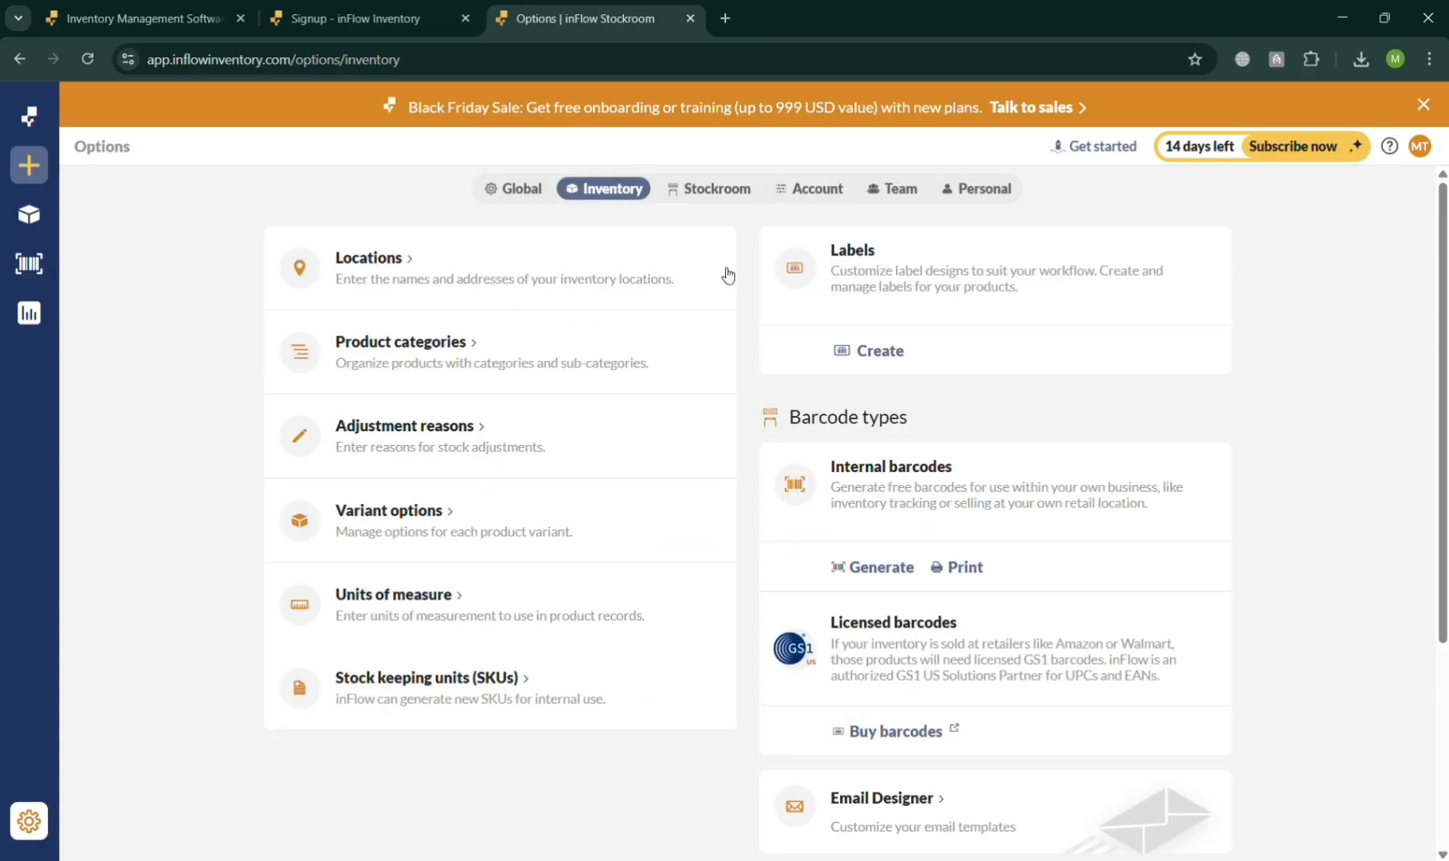
pyautogui.click(494, 265)
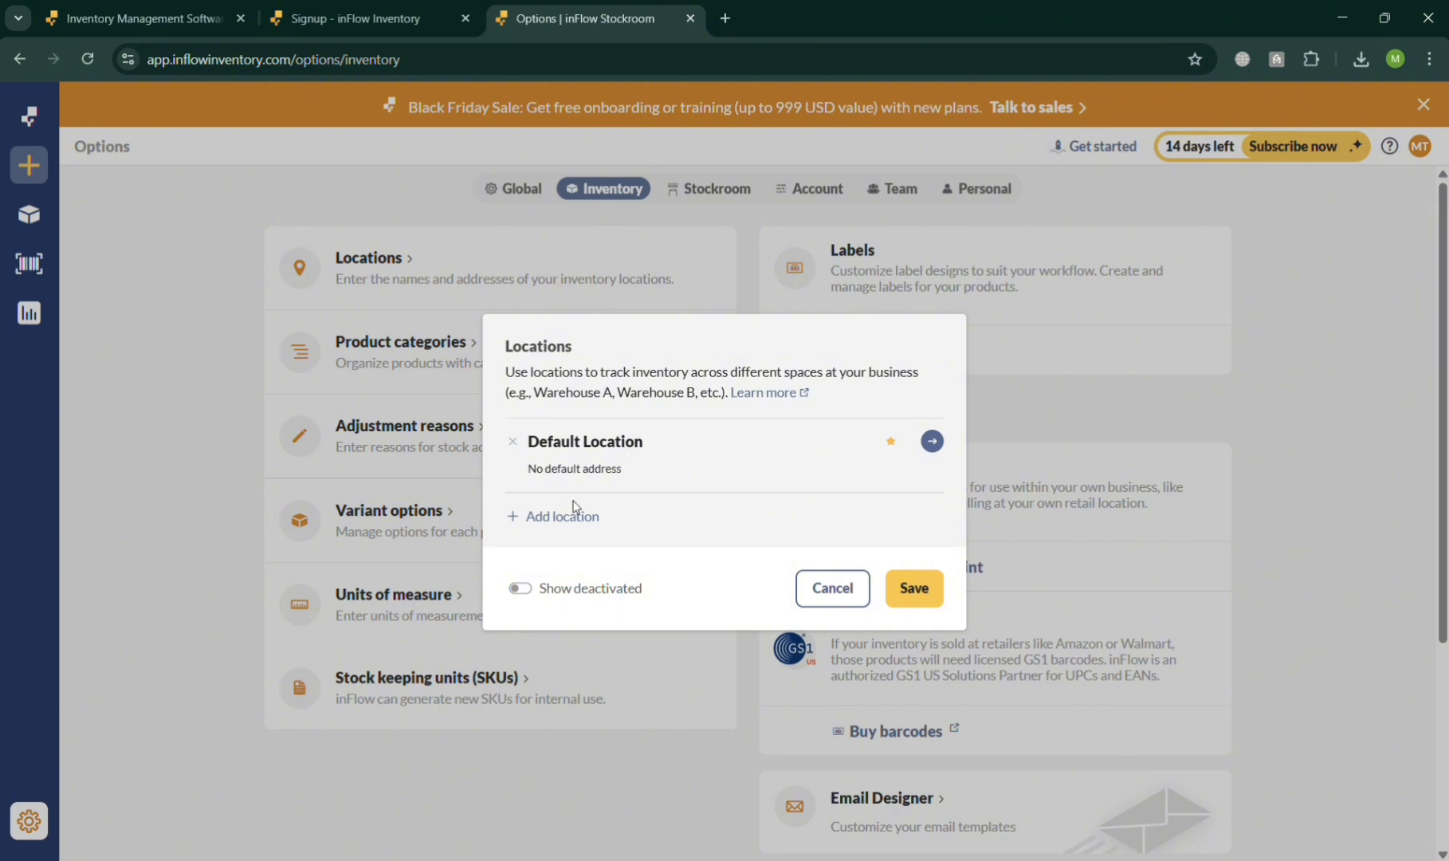
pyautogui.click(552, 518)
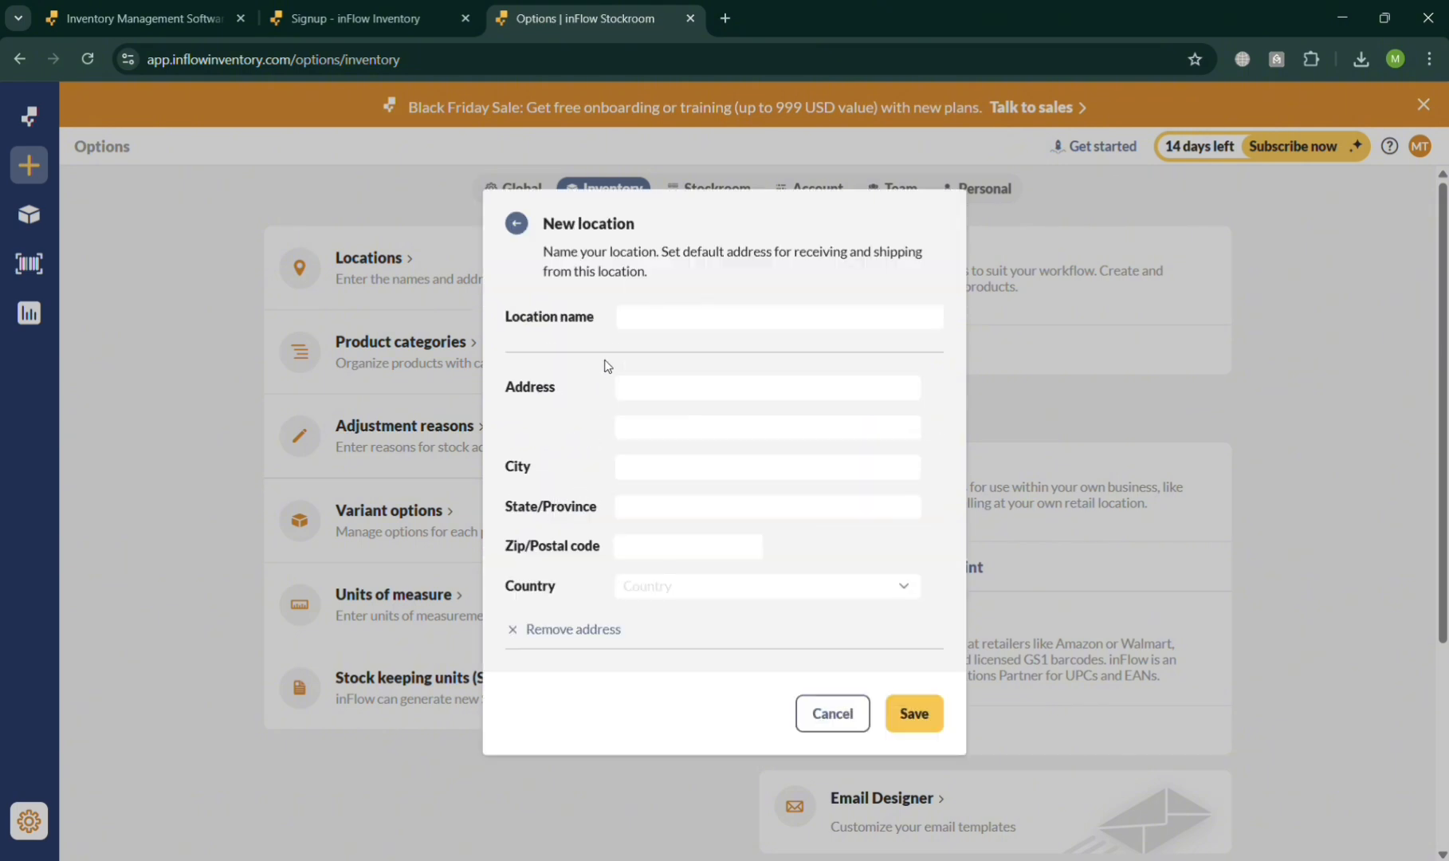
pyautogui.click(637, 323)
pyautogui.write('L')
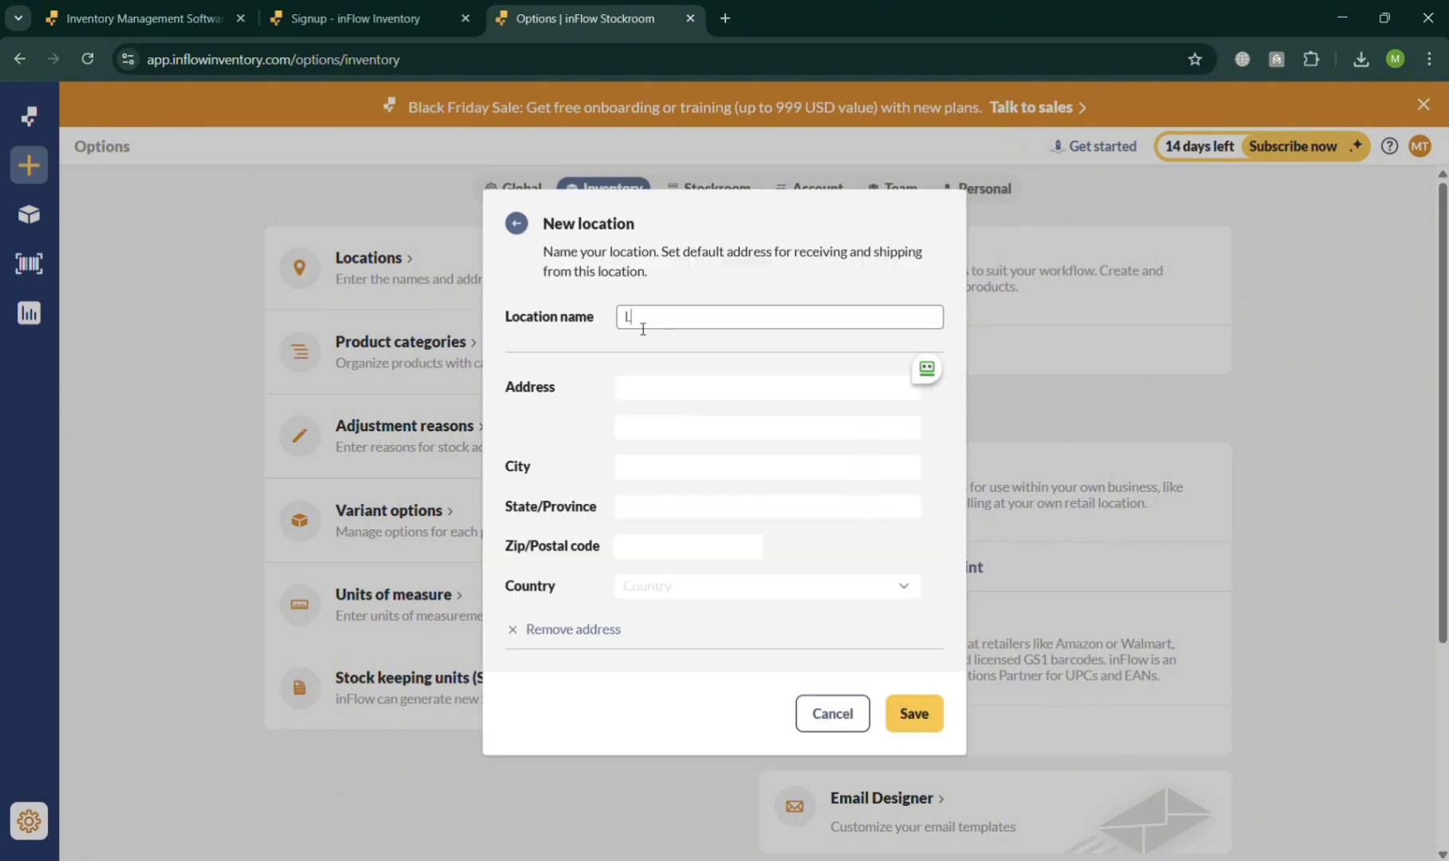
pyautogui.write('ondon Warehouse1')
# - Set the new location's address to London, city to Hamnsburg and country to United Arab Emirates, and save the location
pyautogui.click(660, 398)
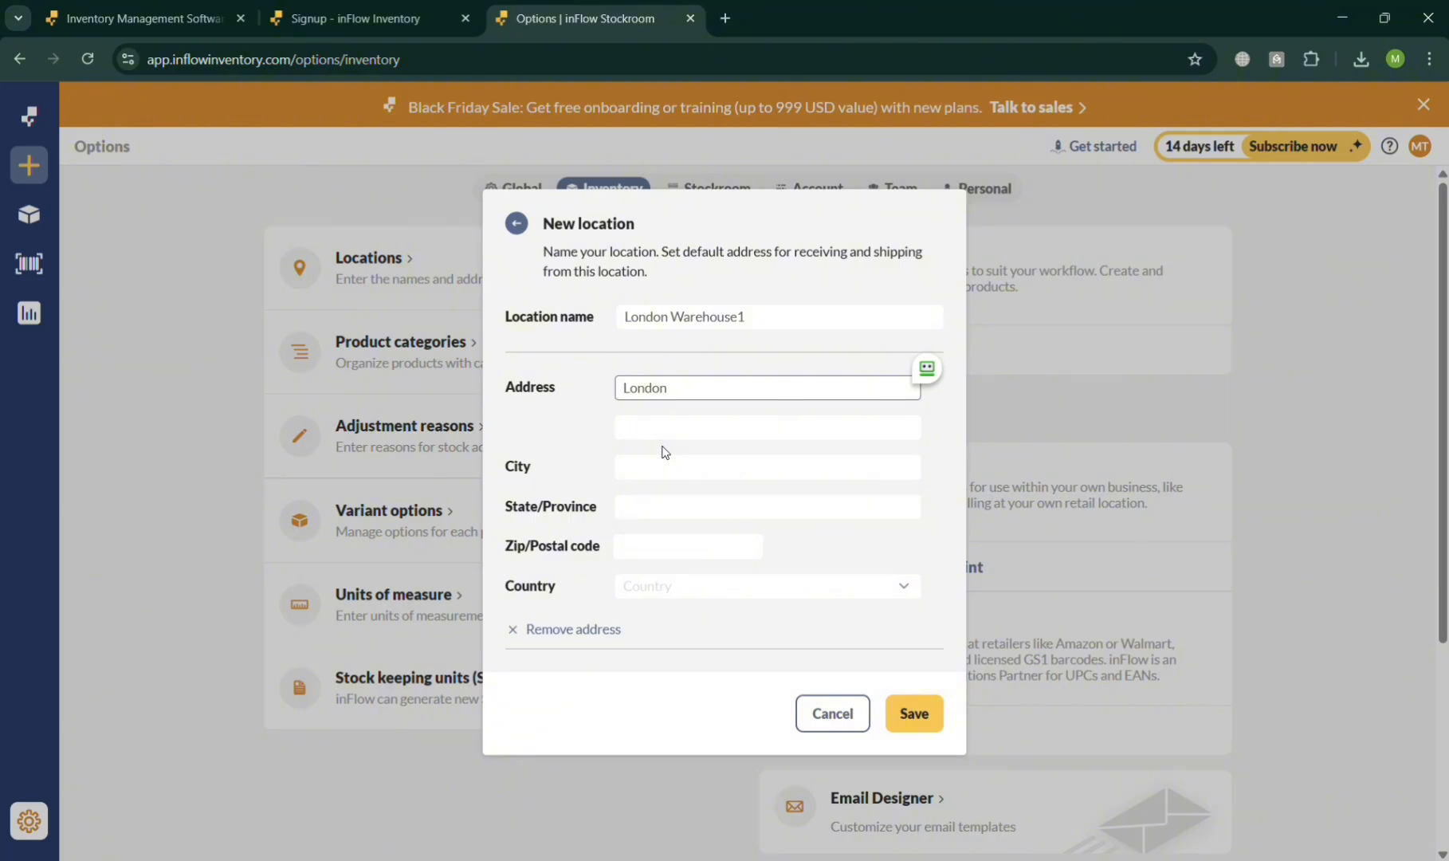
pyautogui.click(692, 470)
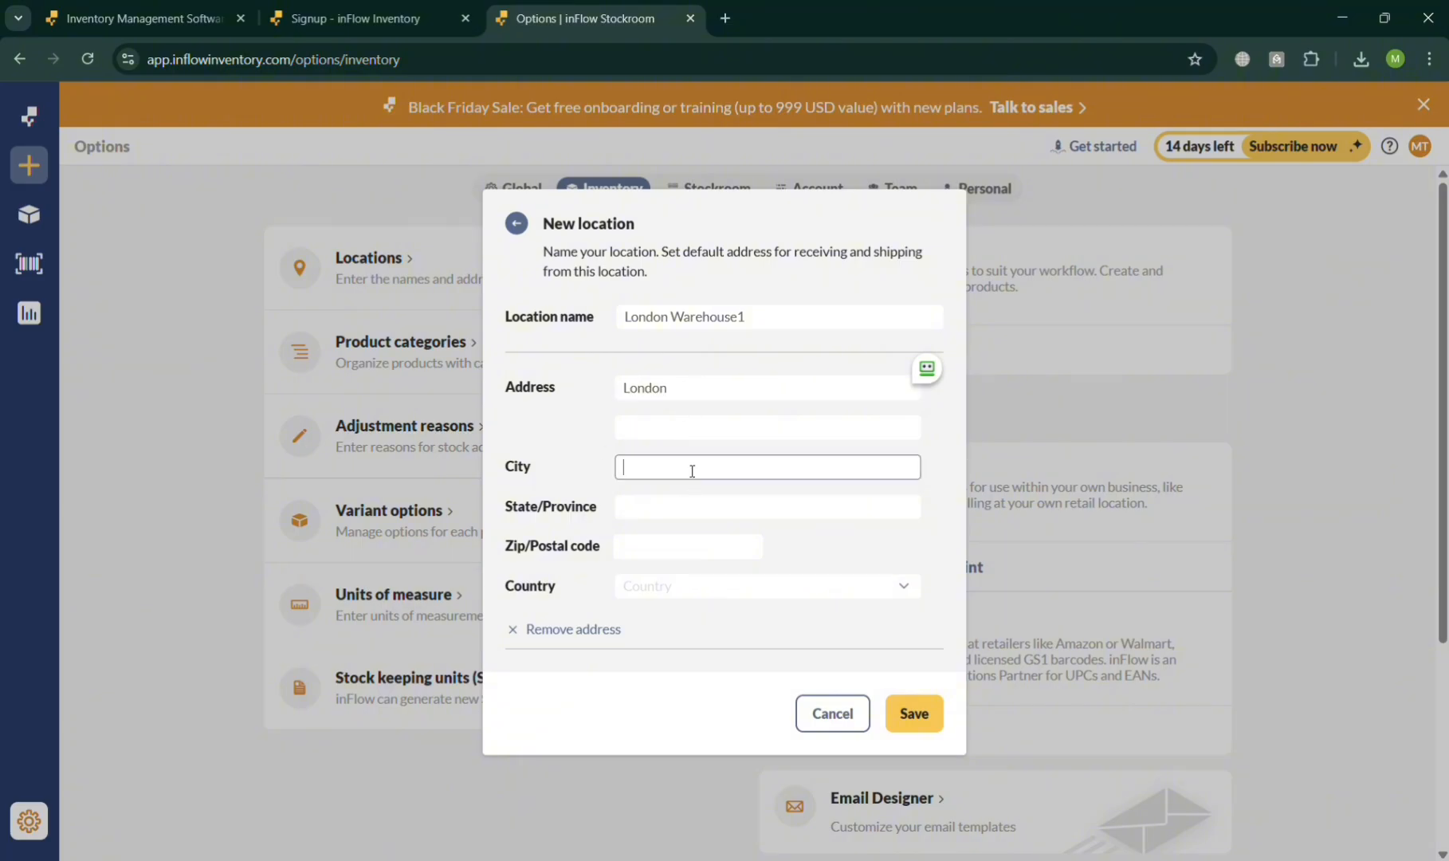
pyautogui.click(710, 519)
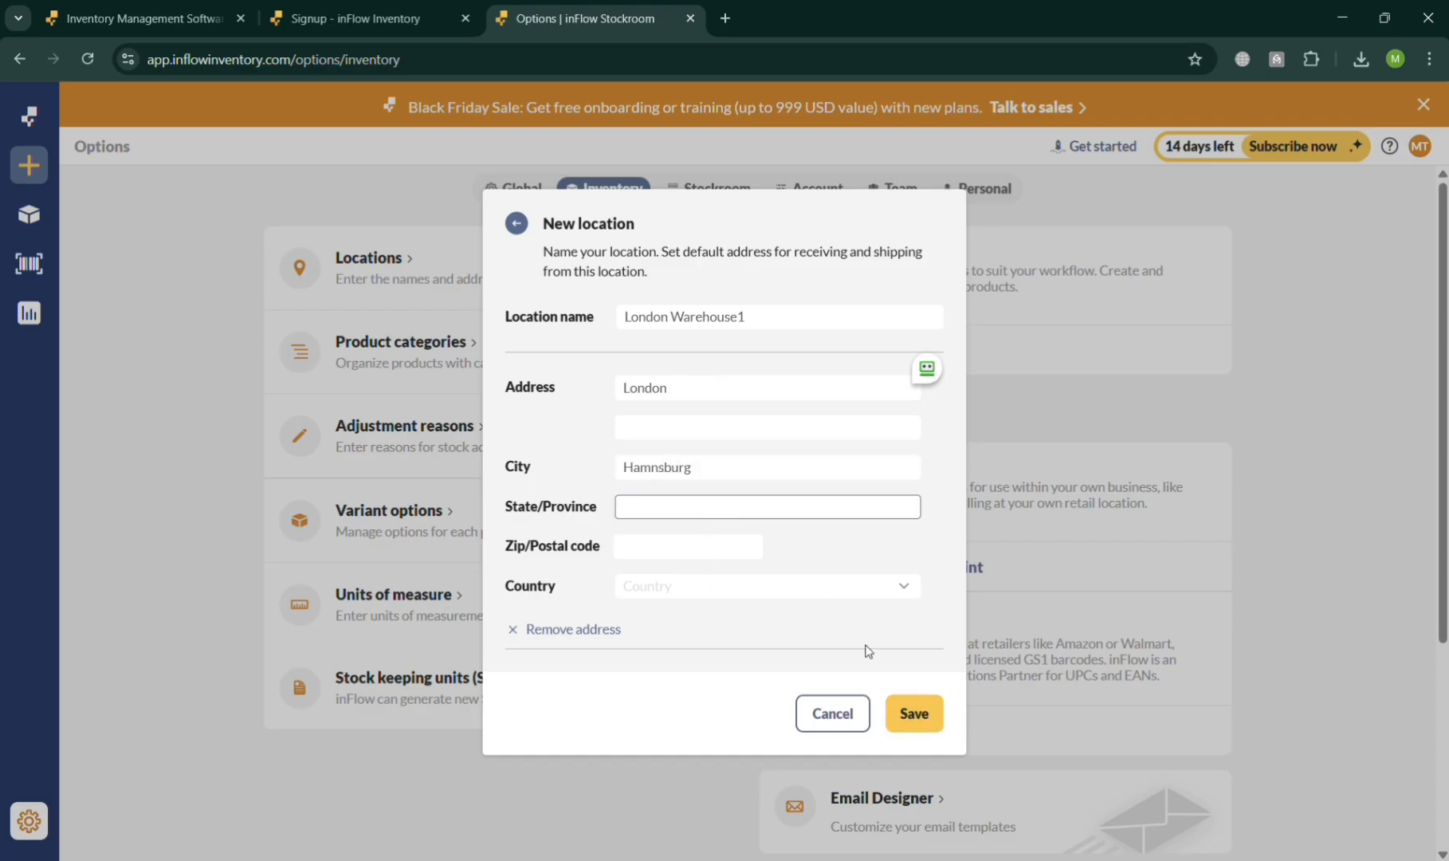
pyautogui.click(860, 589)
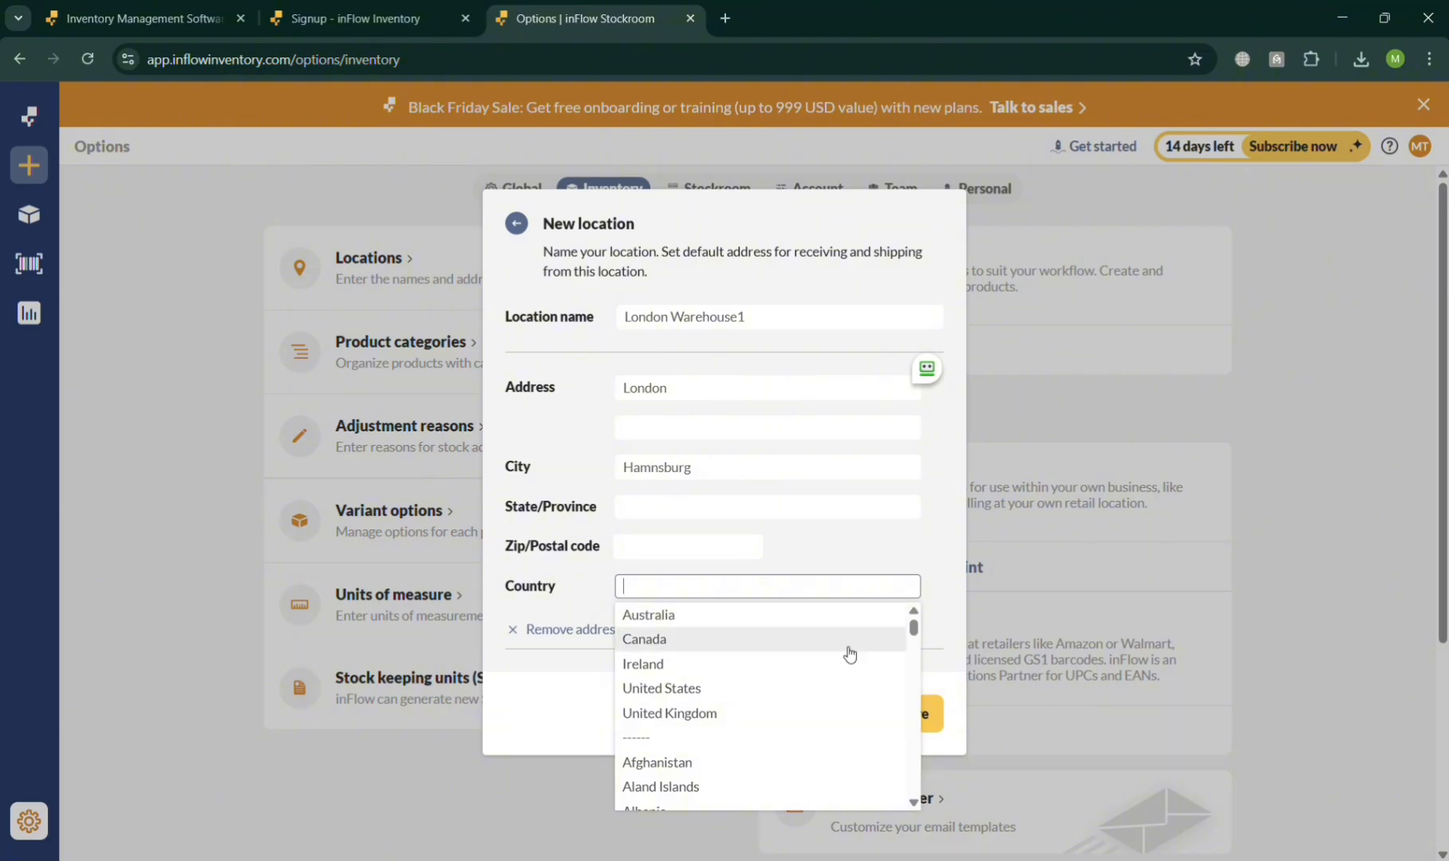
pyautogui.write('Uk')
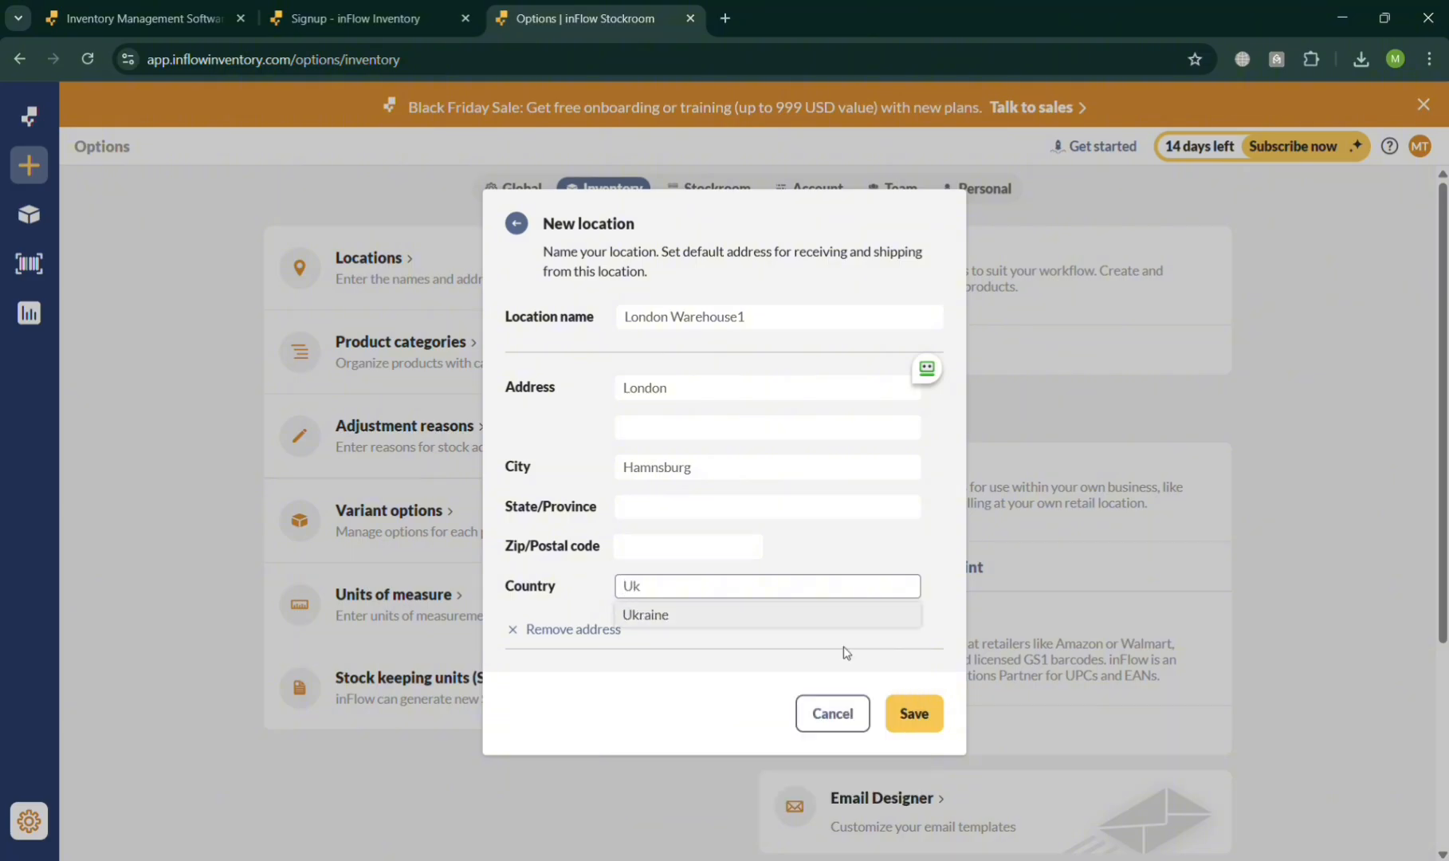
pyautogui.press('BackSpace')
pyautogui.write('nit')
pyautogui.click(831, 657)
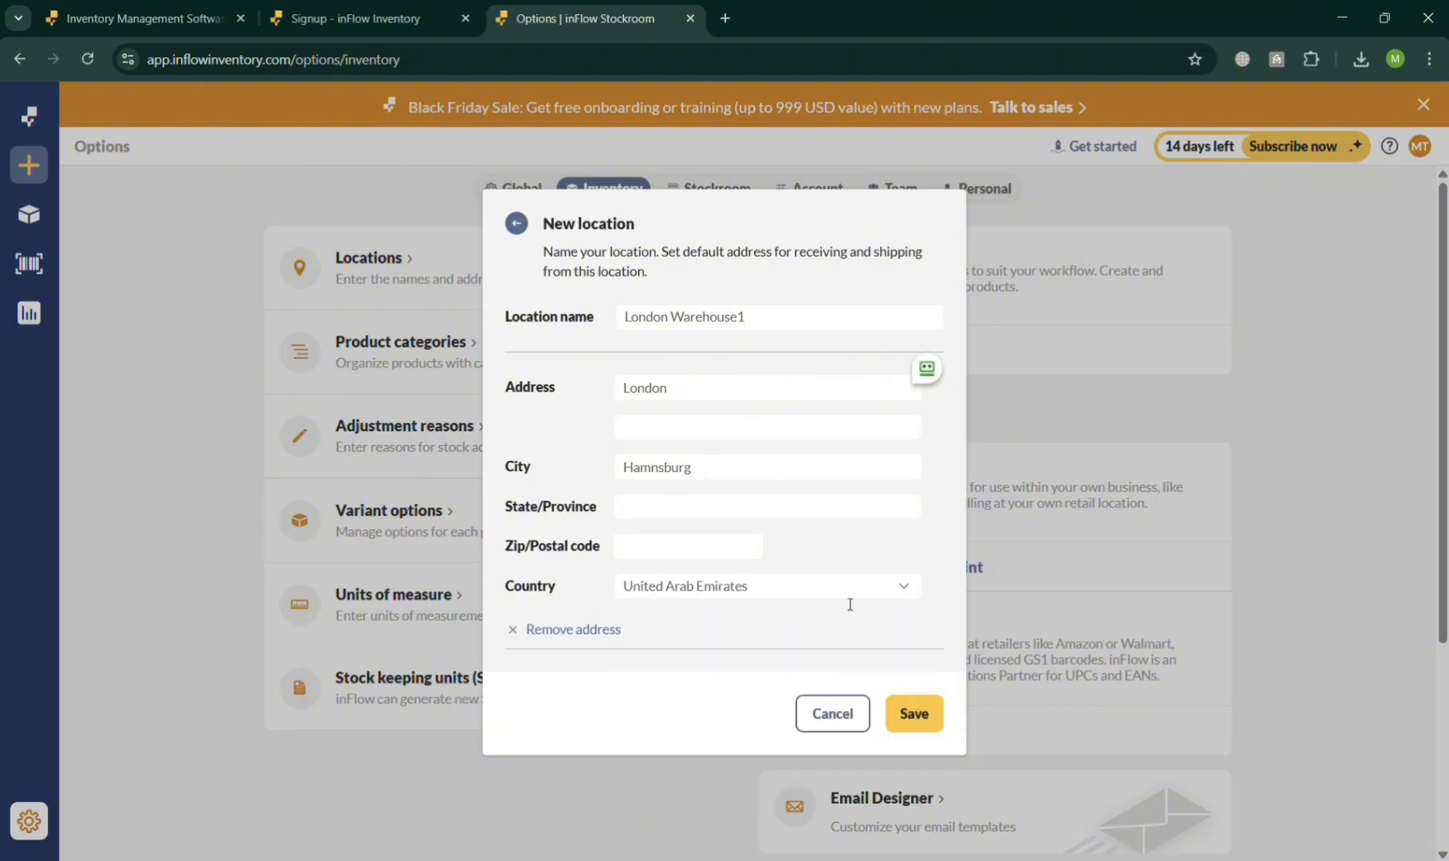
pyautogui.click(918, 709)
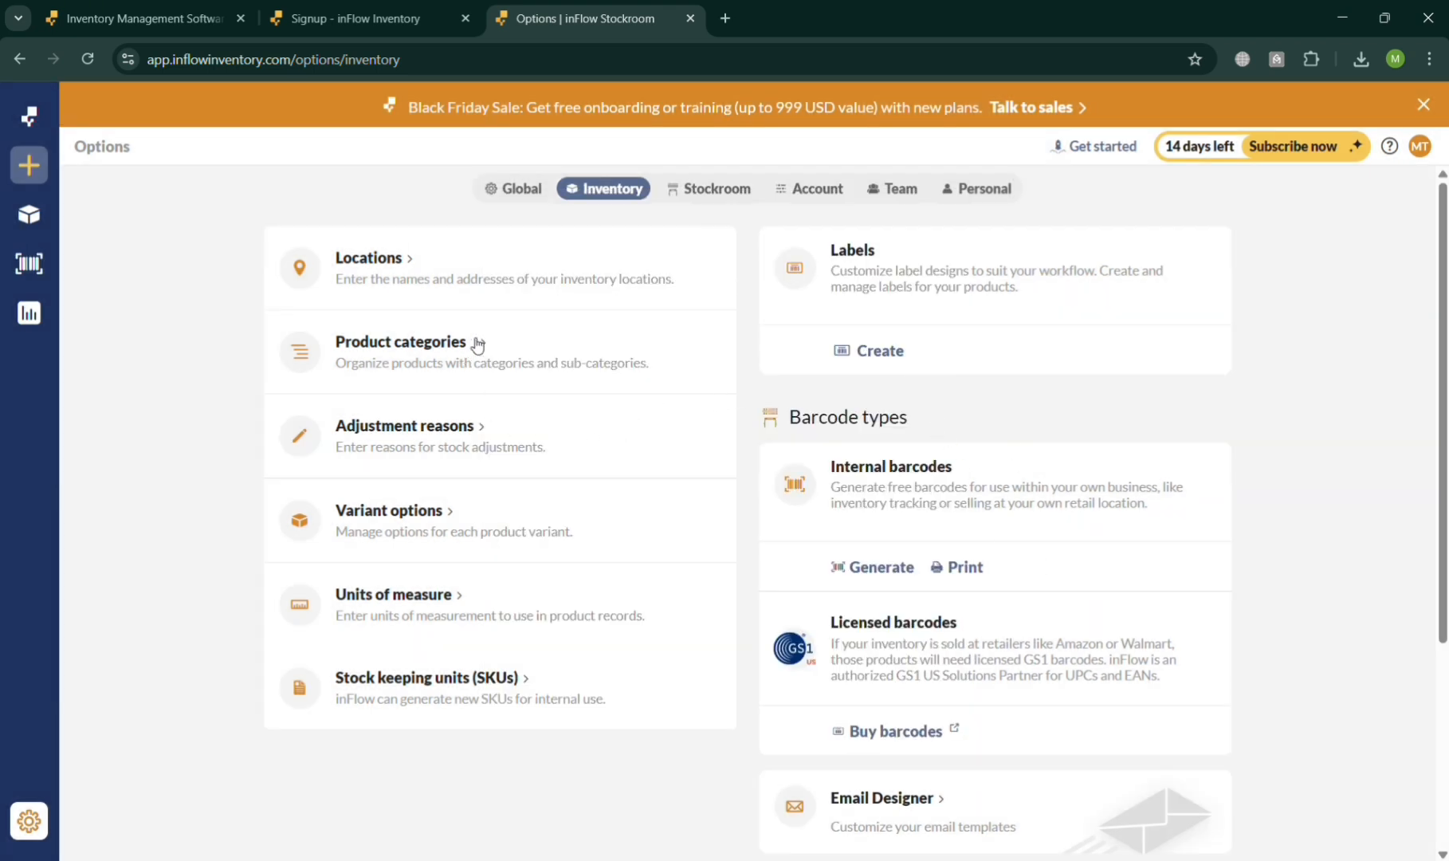
# - Add a main product category named Gadgets, mark it as the default category, and cancel the category changes
pyautogui.click(479, 345)
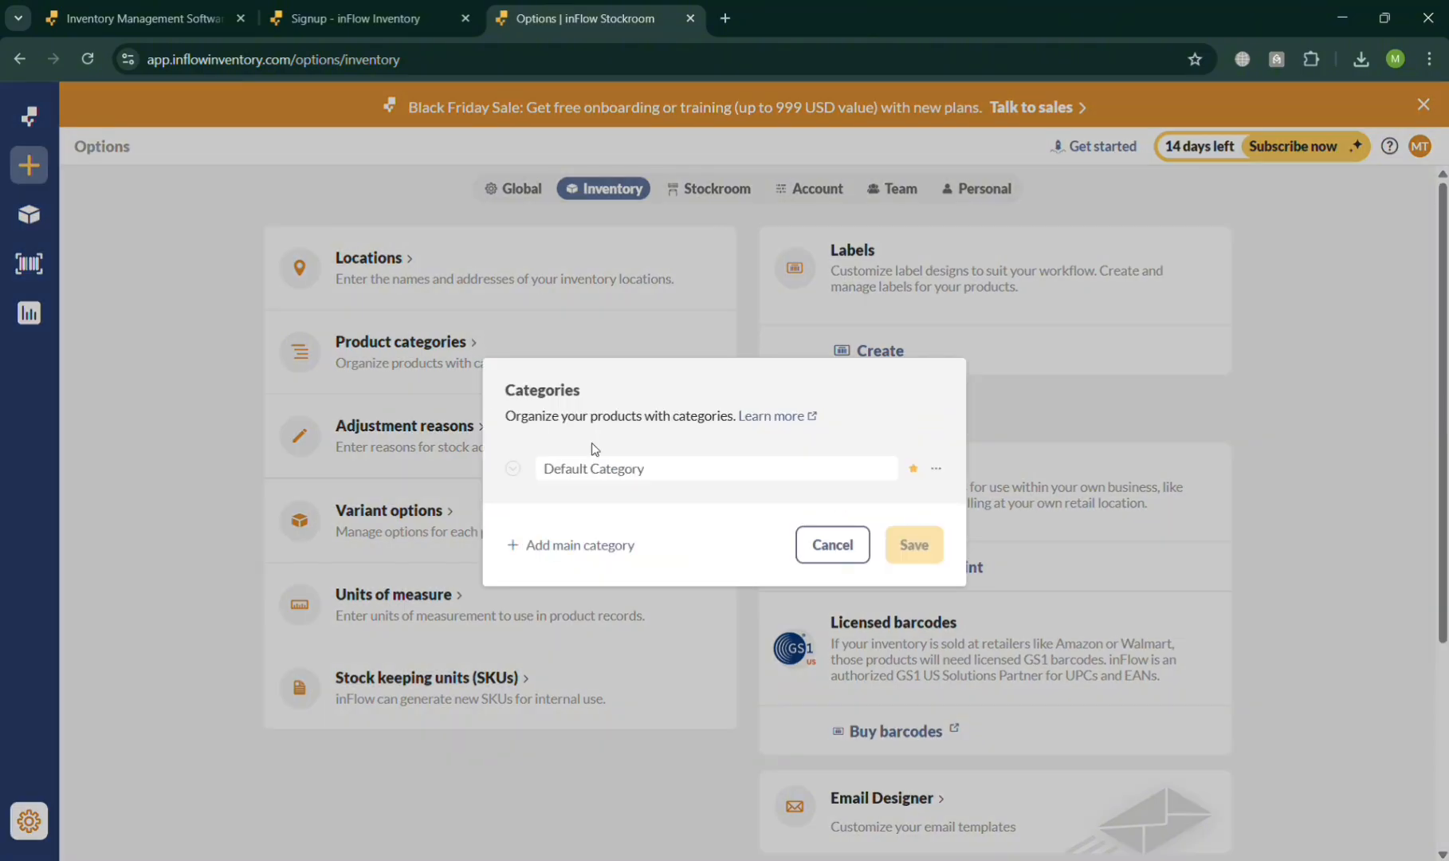
pyautogui.click(592, 547)
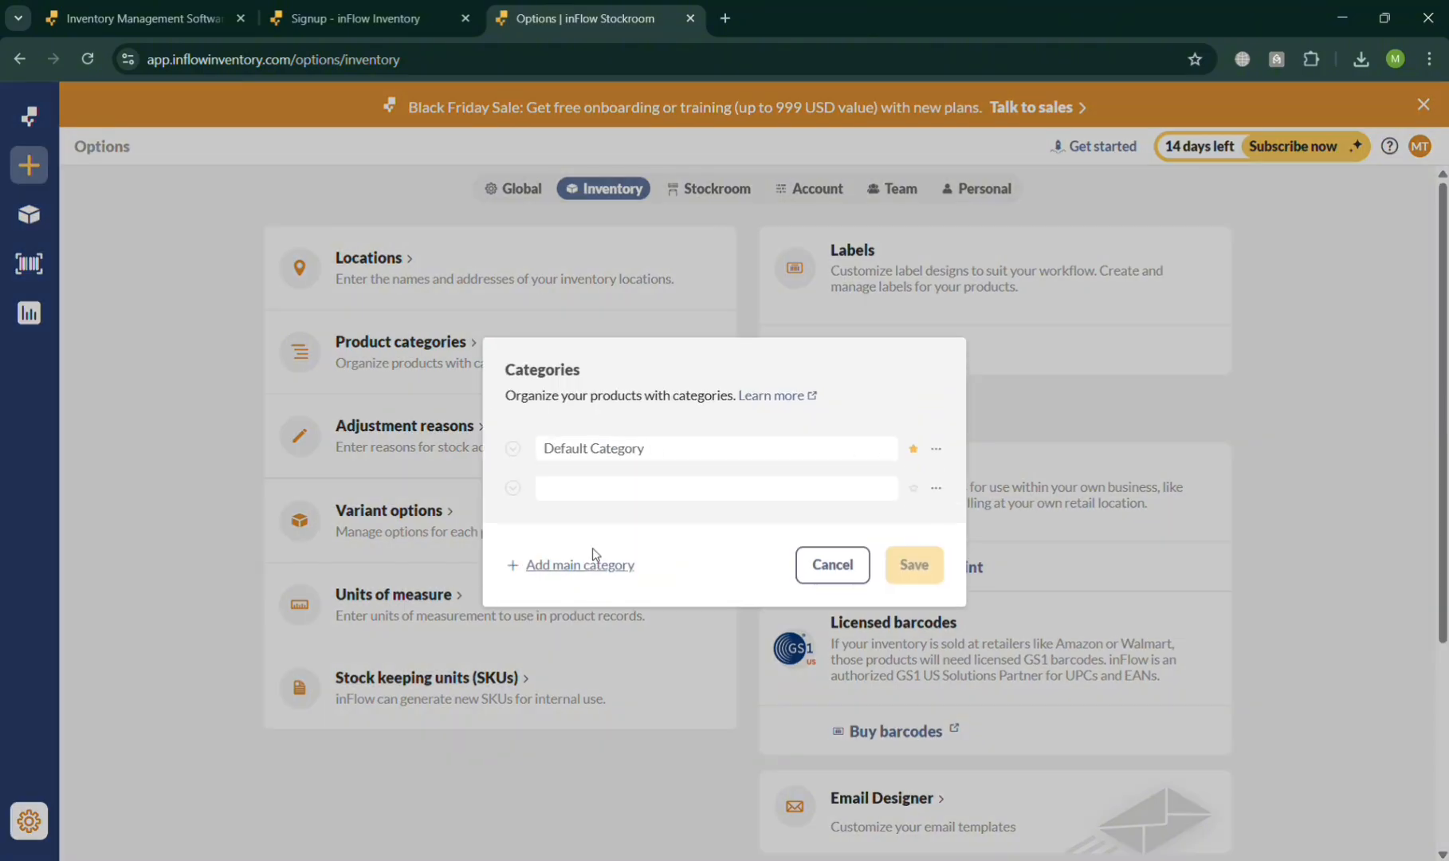
pyautogui.click(610, 492)
pyautogui.write('GA')
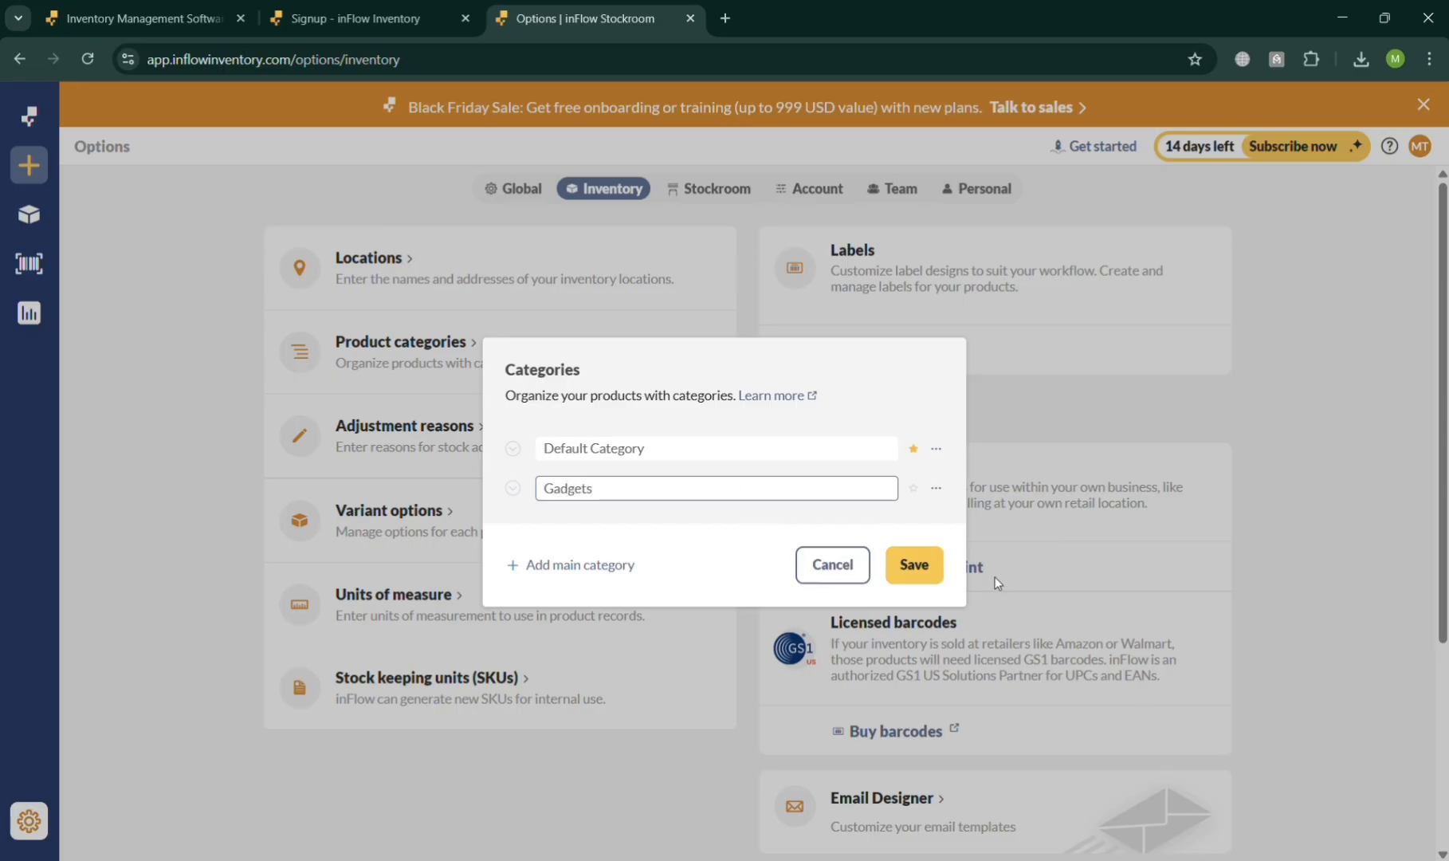
pyautogui.click(914, 488)
pyautogui.click(925, 565)
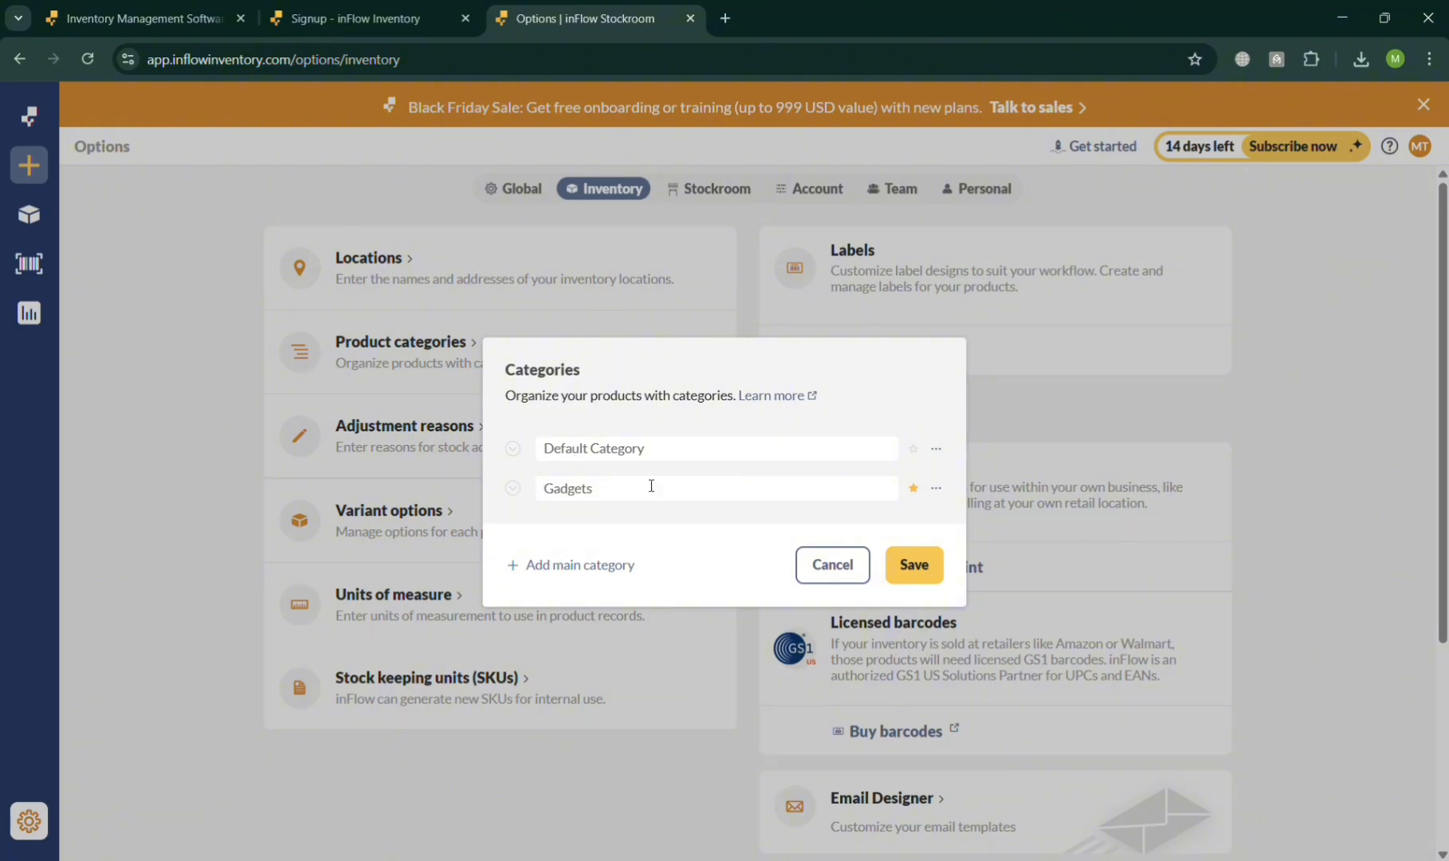
pyautogui.click(832, 562)
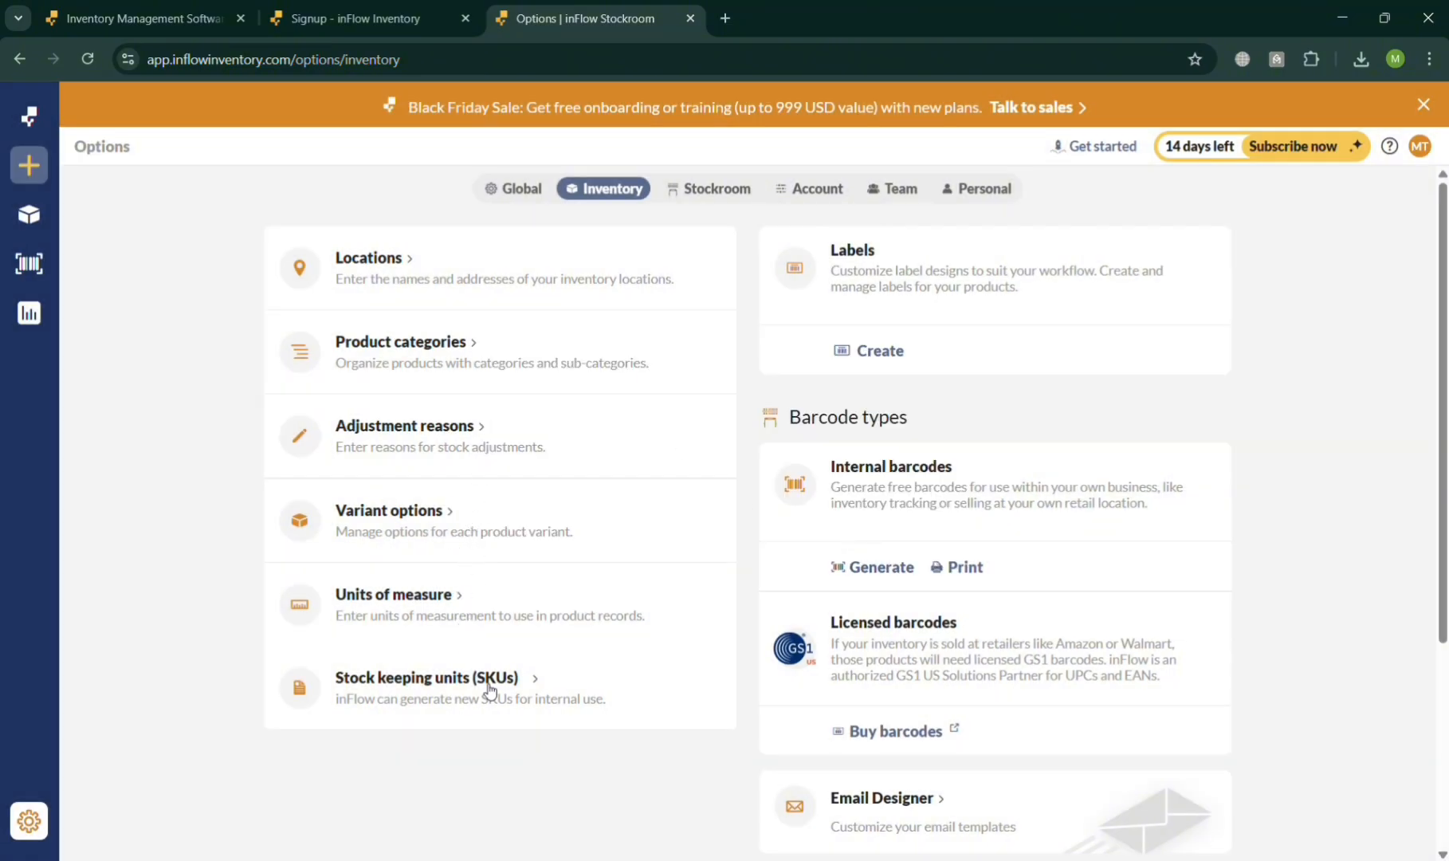
# - View the stock keeping unit settings and the variant options, cancelling both without changes
pyautogui.scroll(-3, 653, 588)
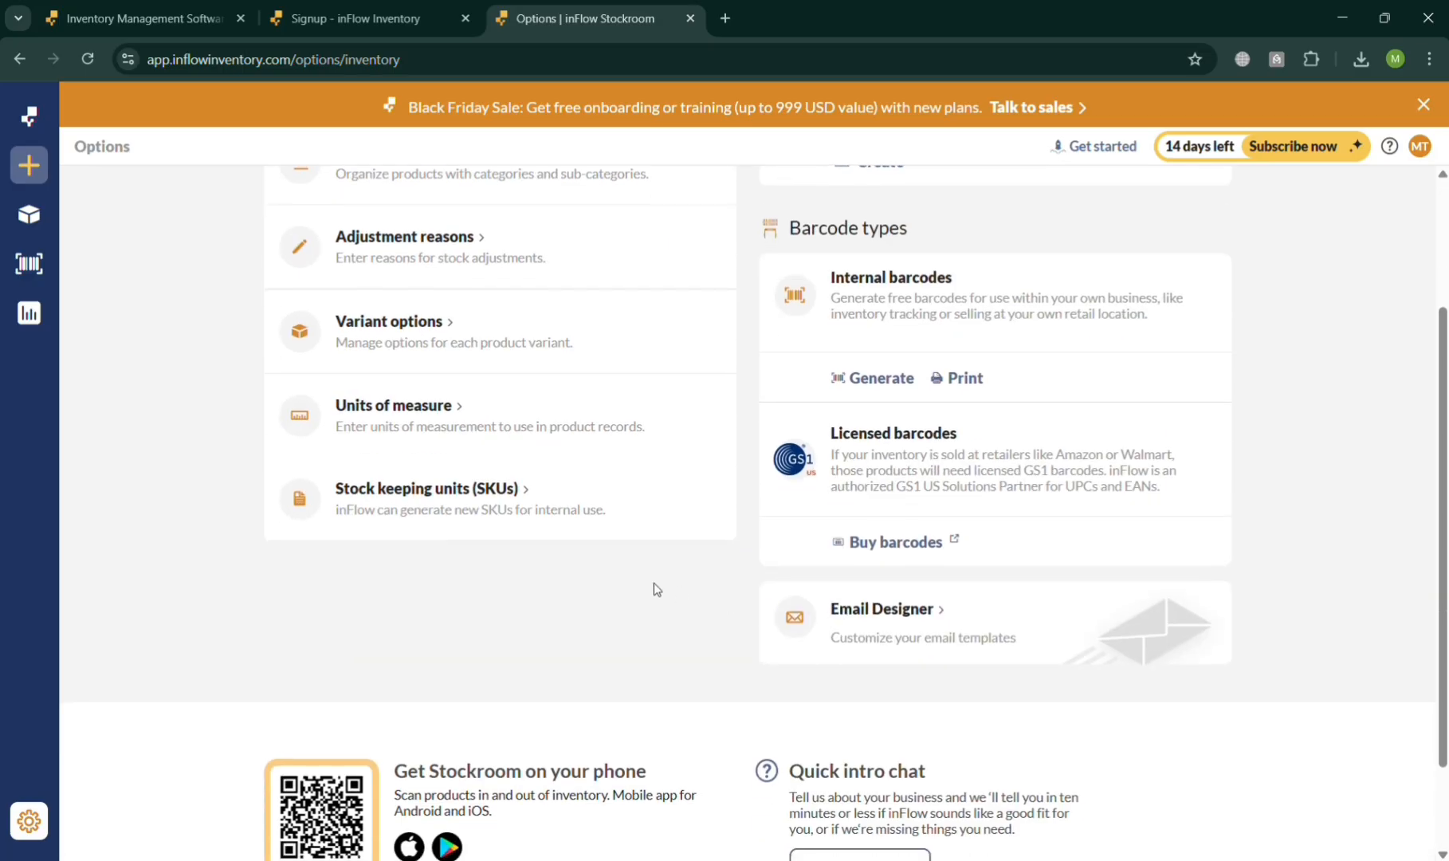
pyautogui.scroll(3, 654, 588)
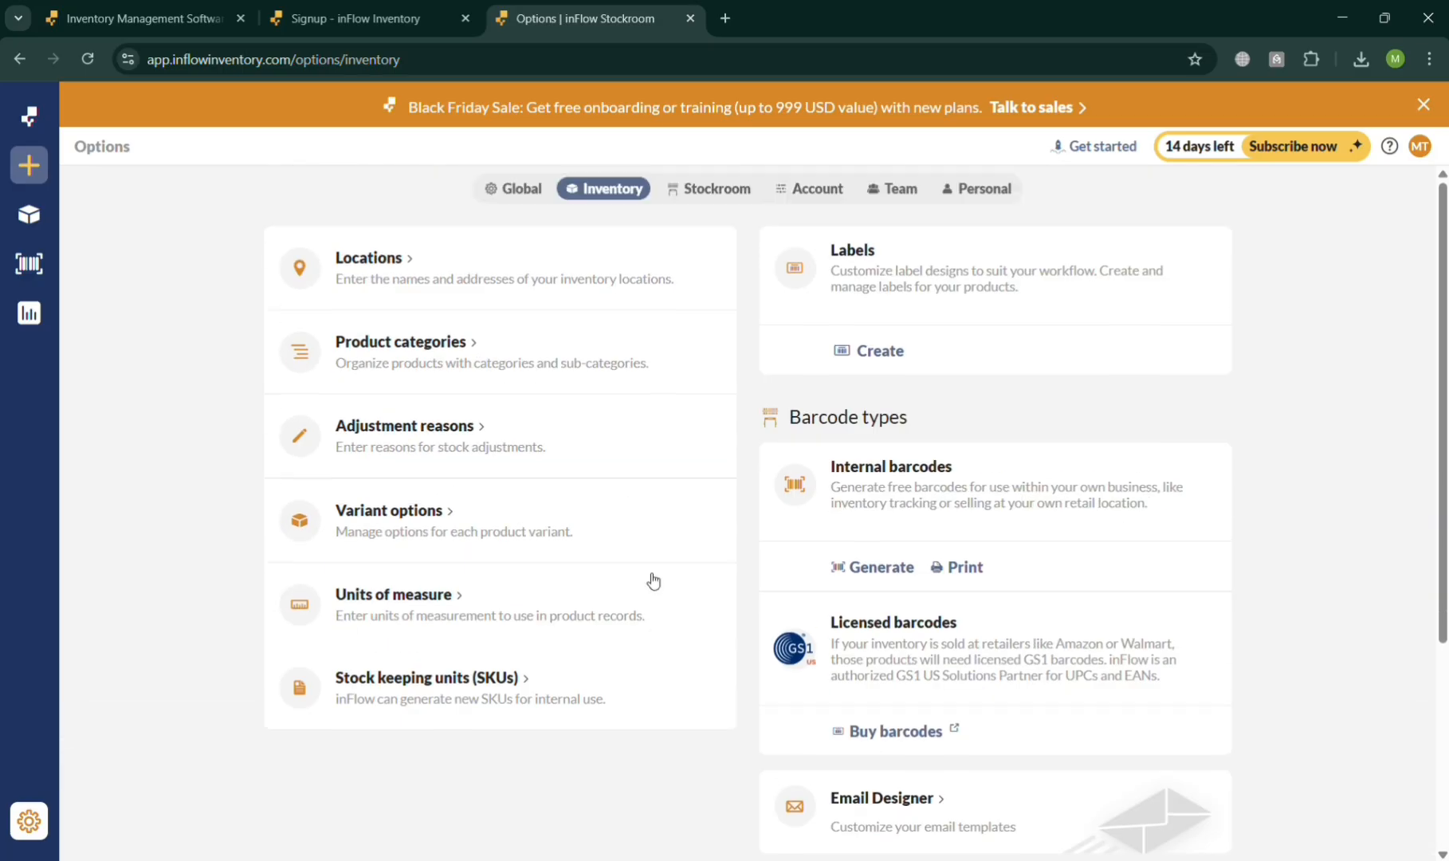
pyautogui.click(534, 686)
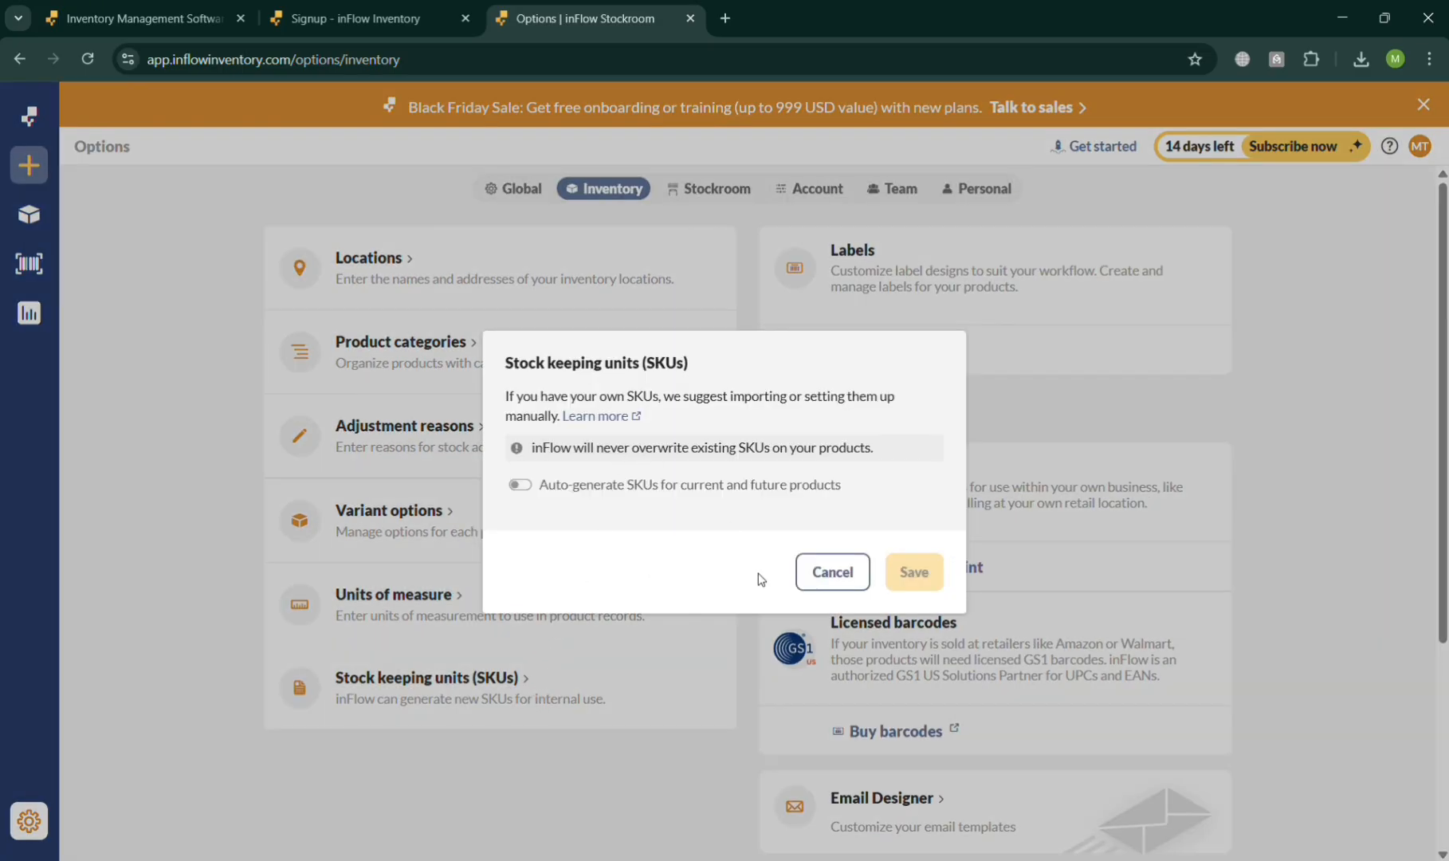
pyautogui.click(832, 572)
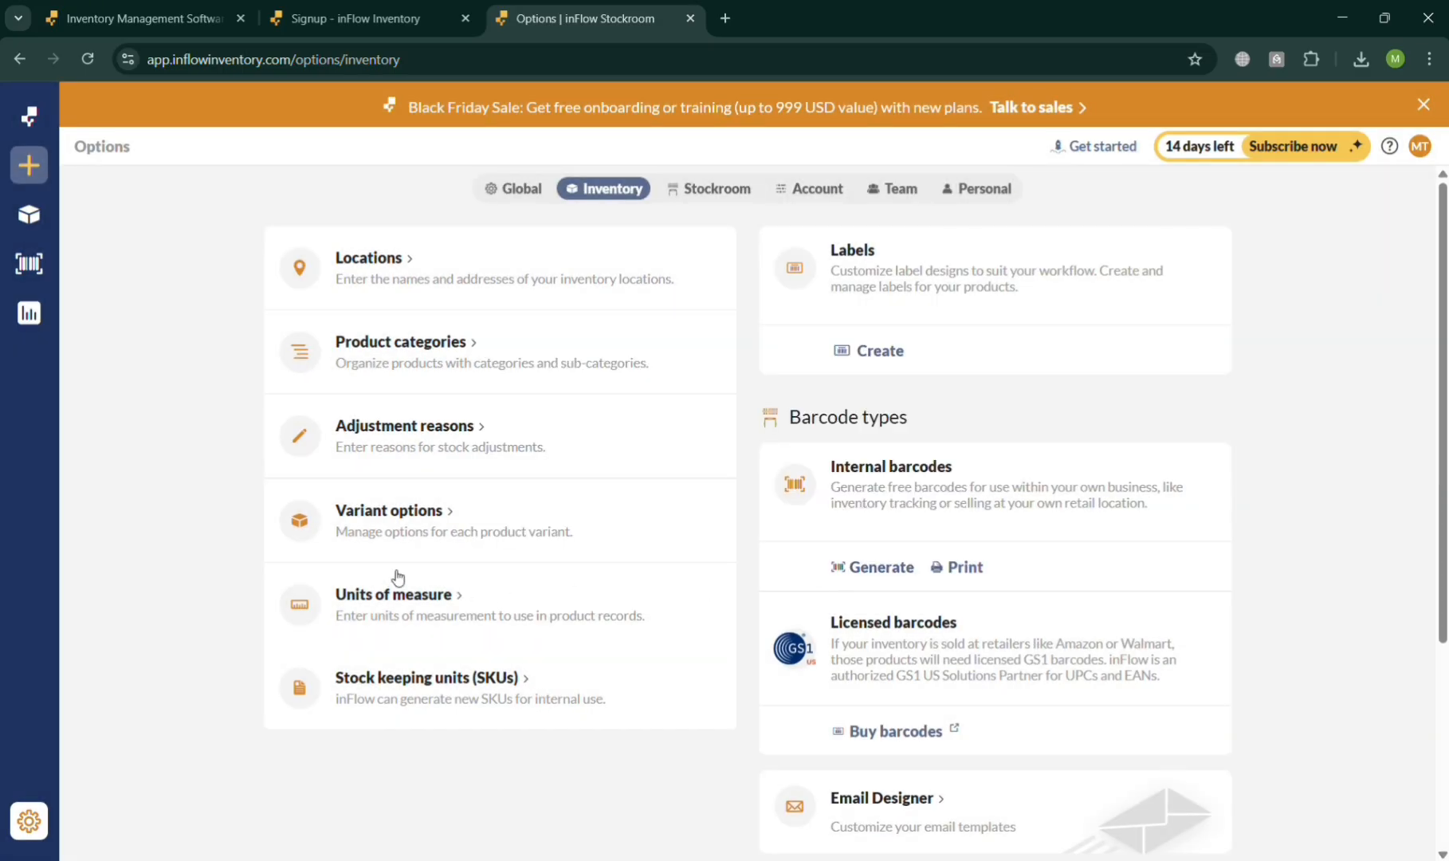
pyautogui.click(444, 511)
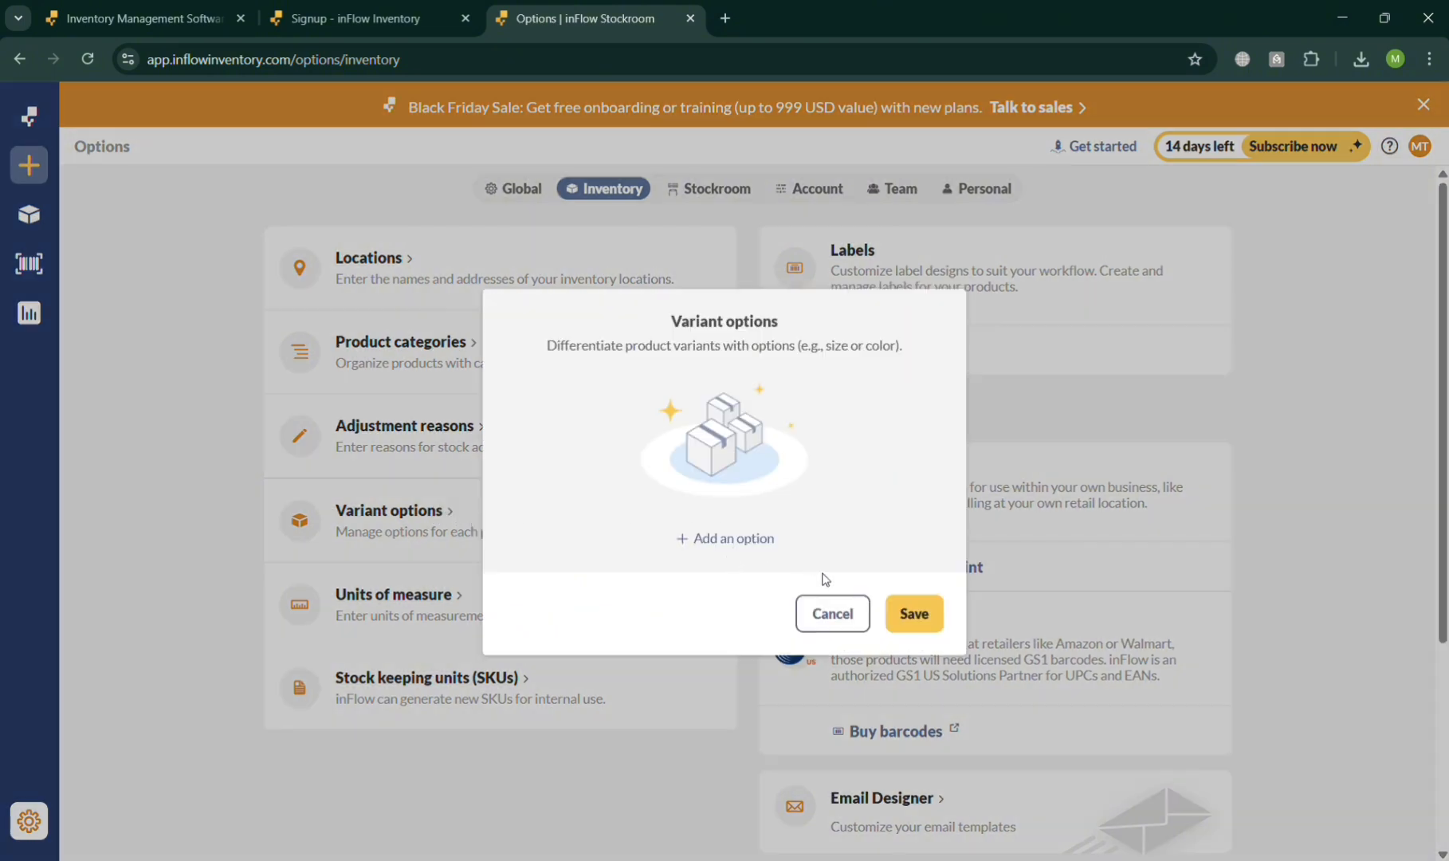
pyautogui.click(831, 612)
# - Look over the remaining inventory options and view the Stockroom options for devices and users
pyautogui.scroll(-4, 928, 664)
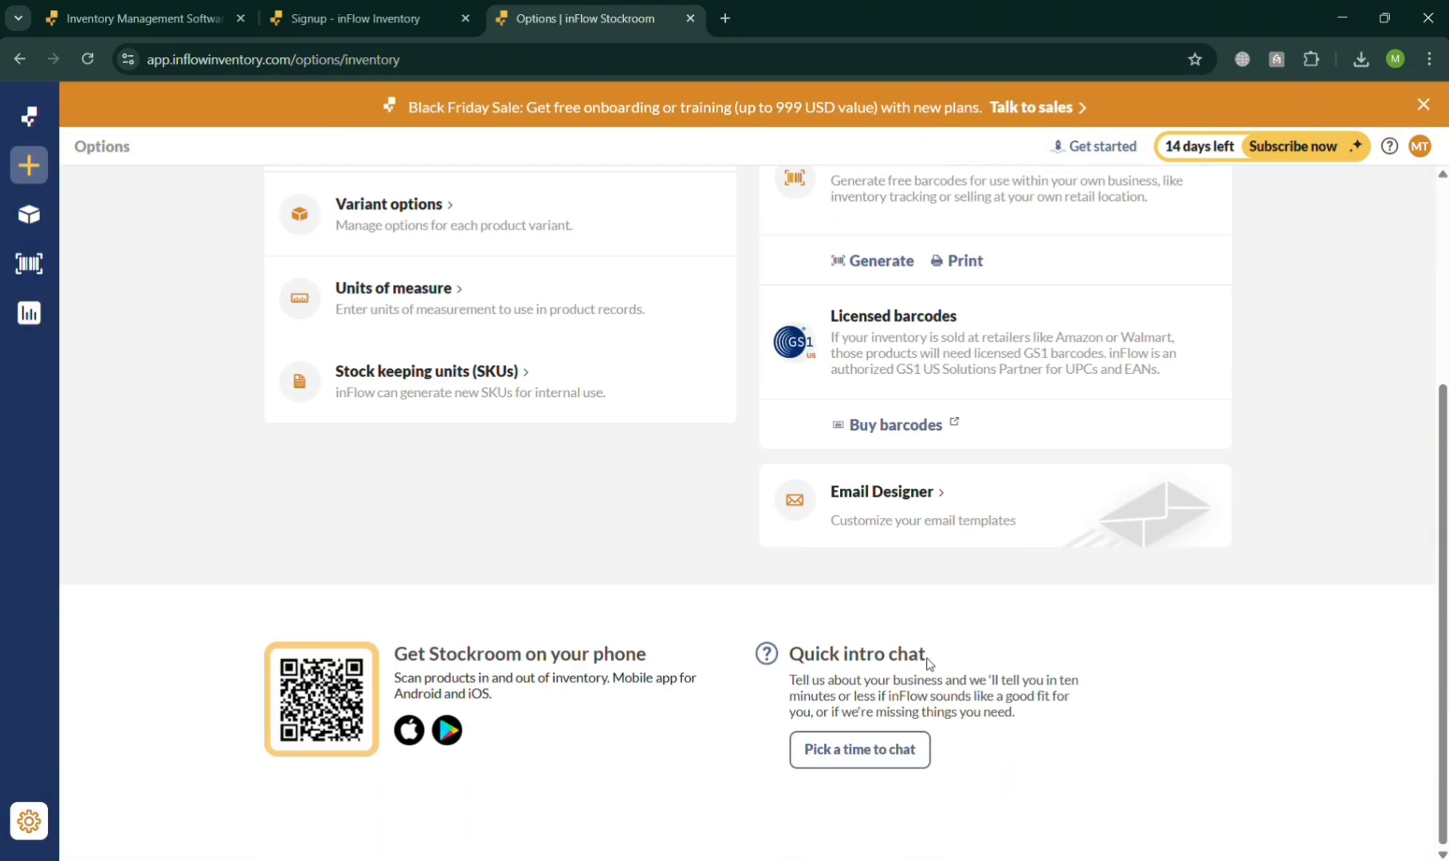
pyautogui.scroll(4, 924, 658)
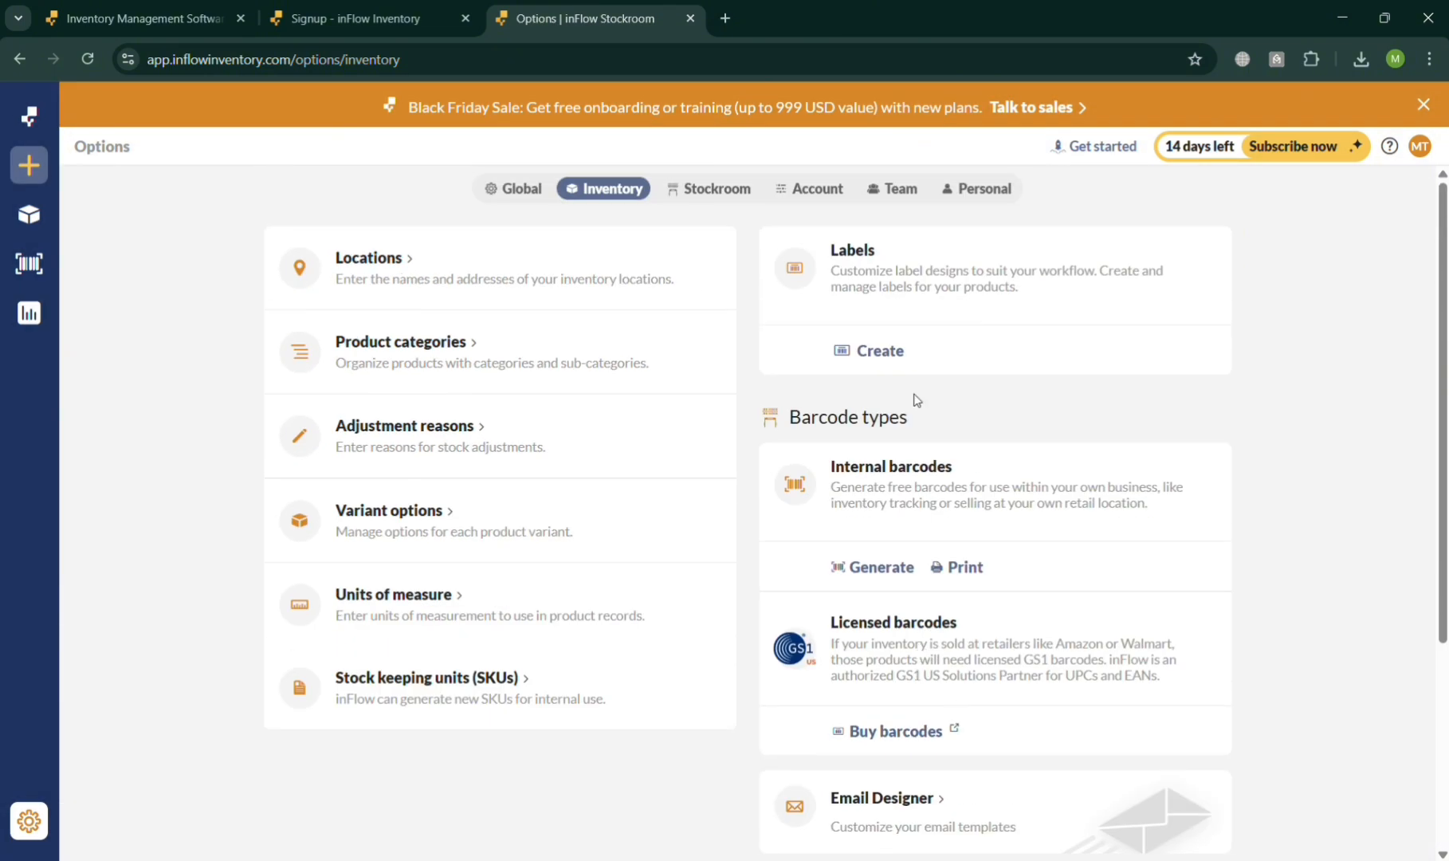
pyautogui.click(733, 195)
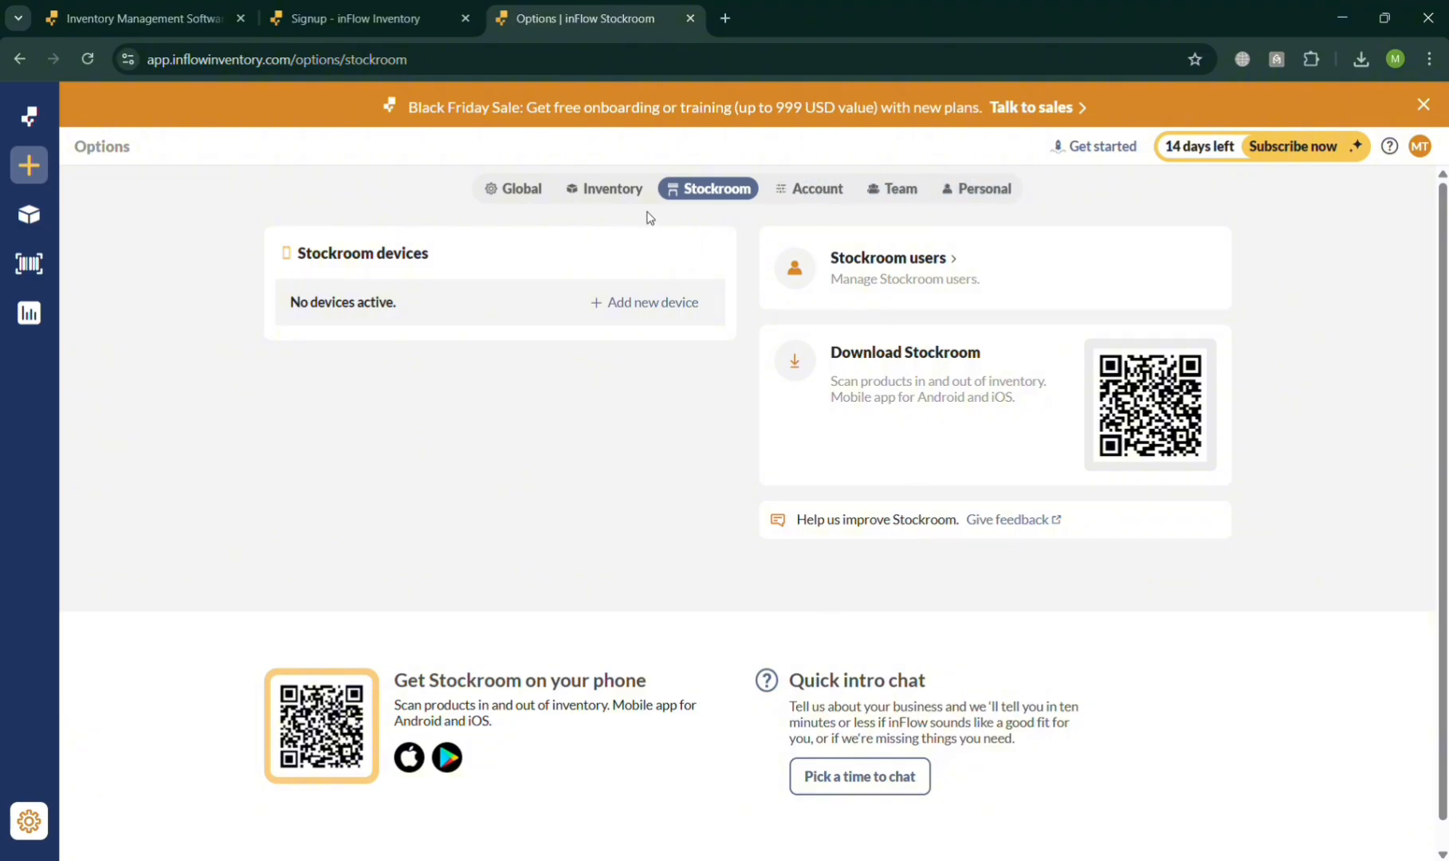
# - View the Team options, open the invitation form for a new member and cancel it
pyautogui.click(894, 196)
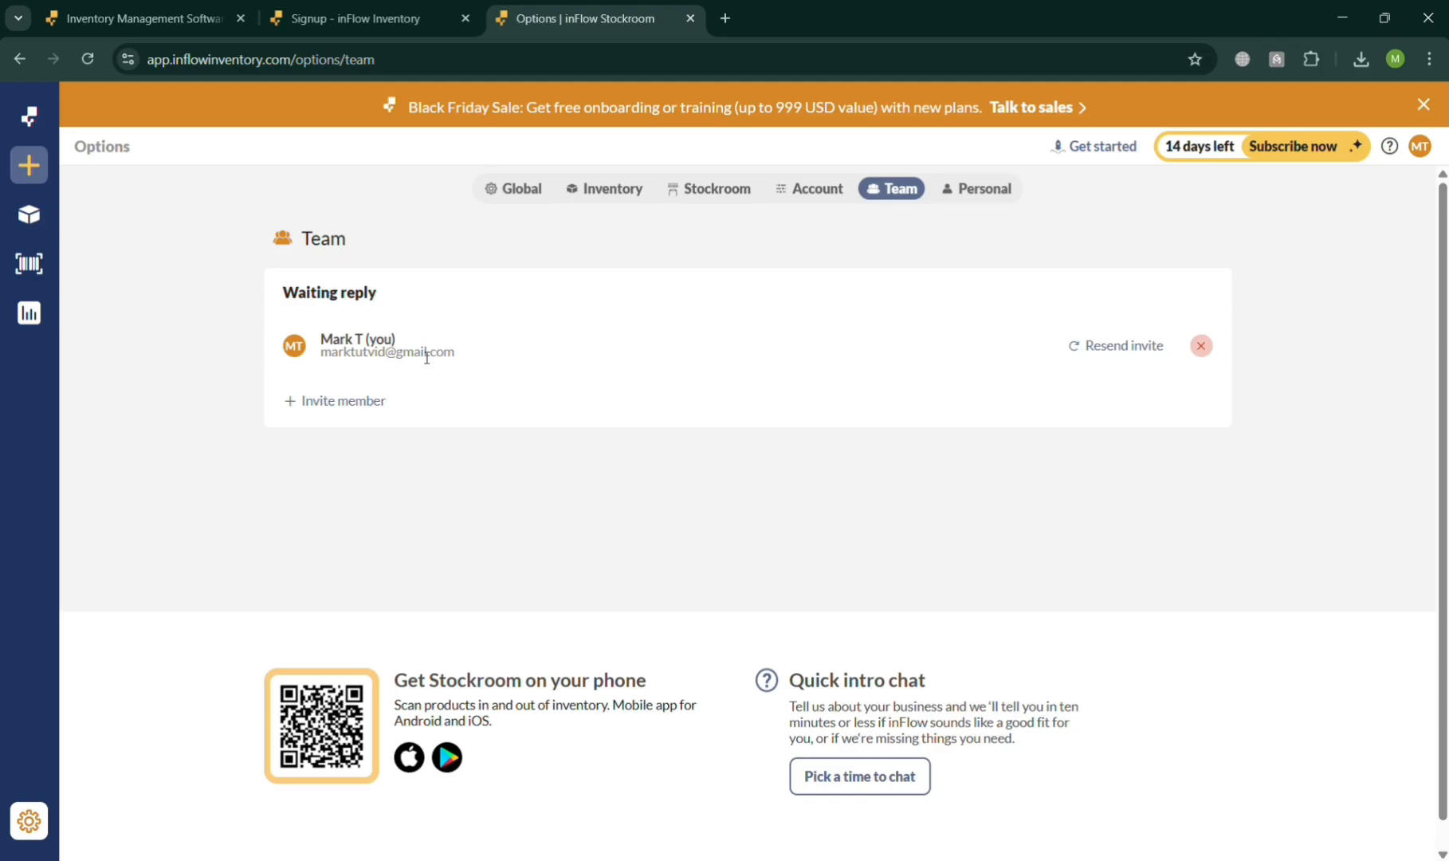
pyautogui.click(344, 400)
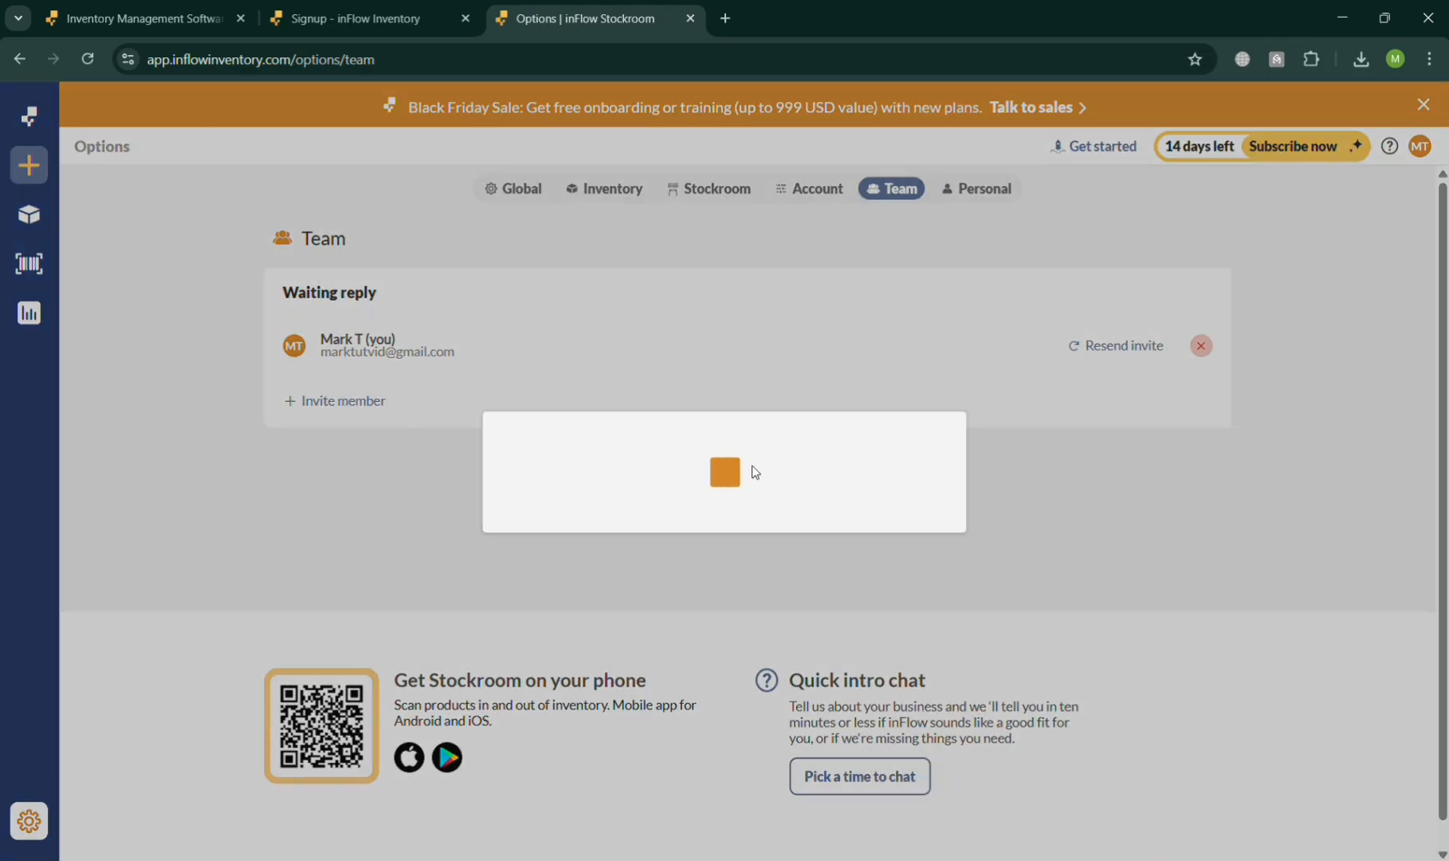
pyautogui.click(797, 420)
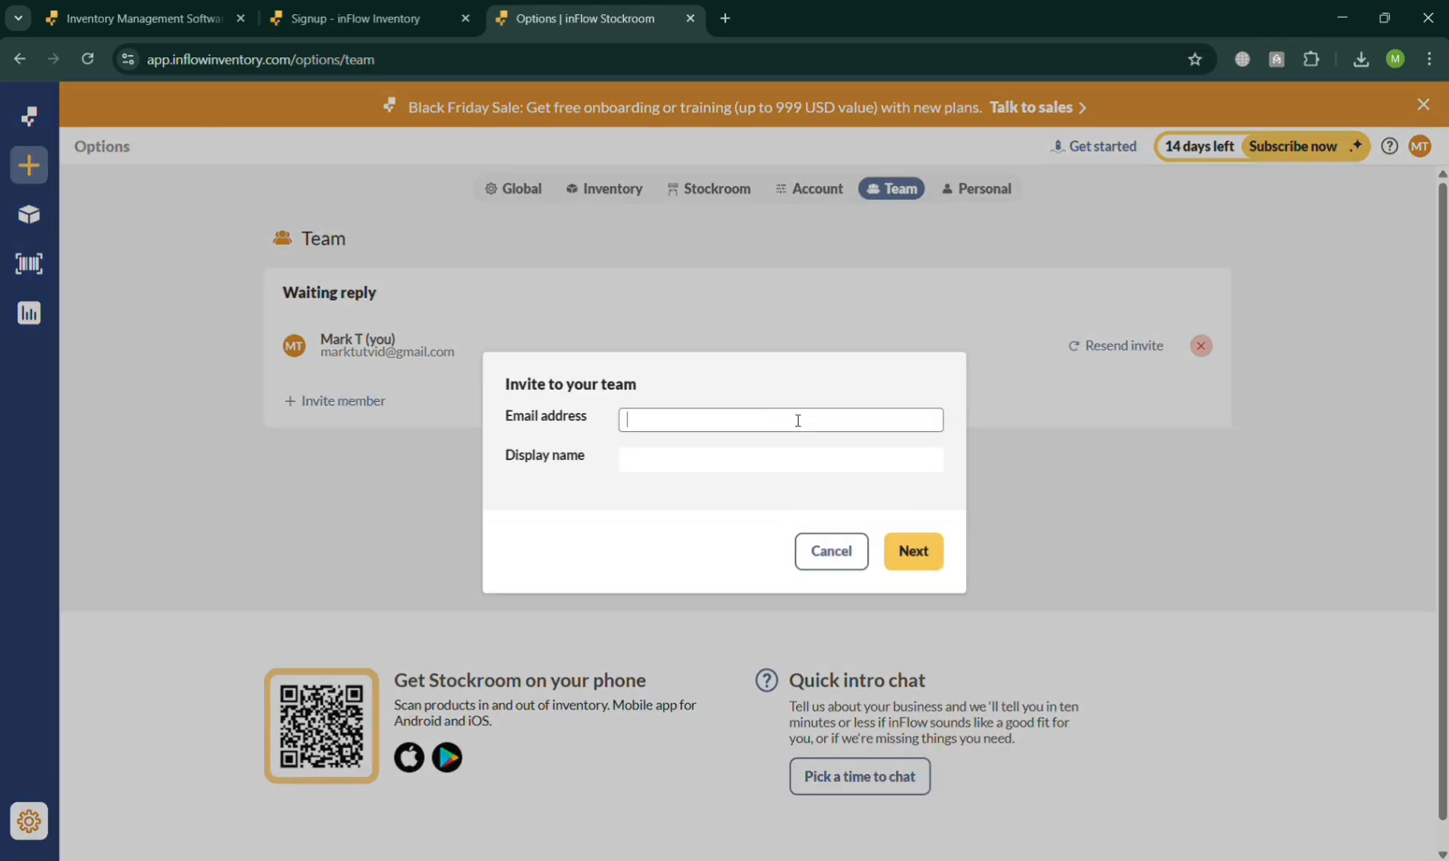
pyautogui.click(799, 456)
pyautogui.click(831, 550)
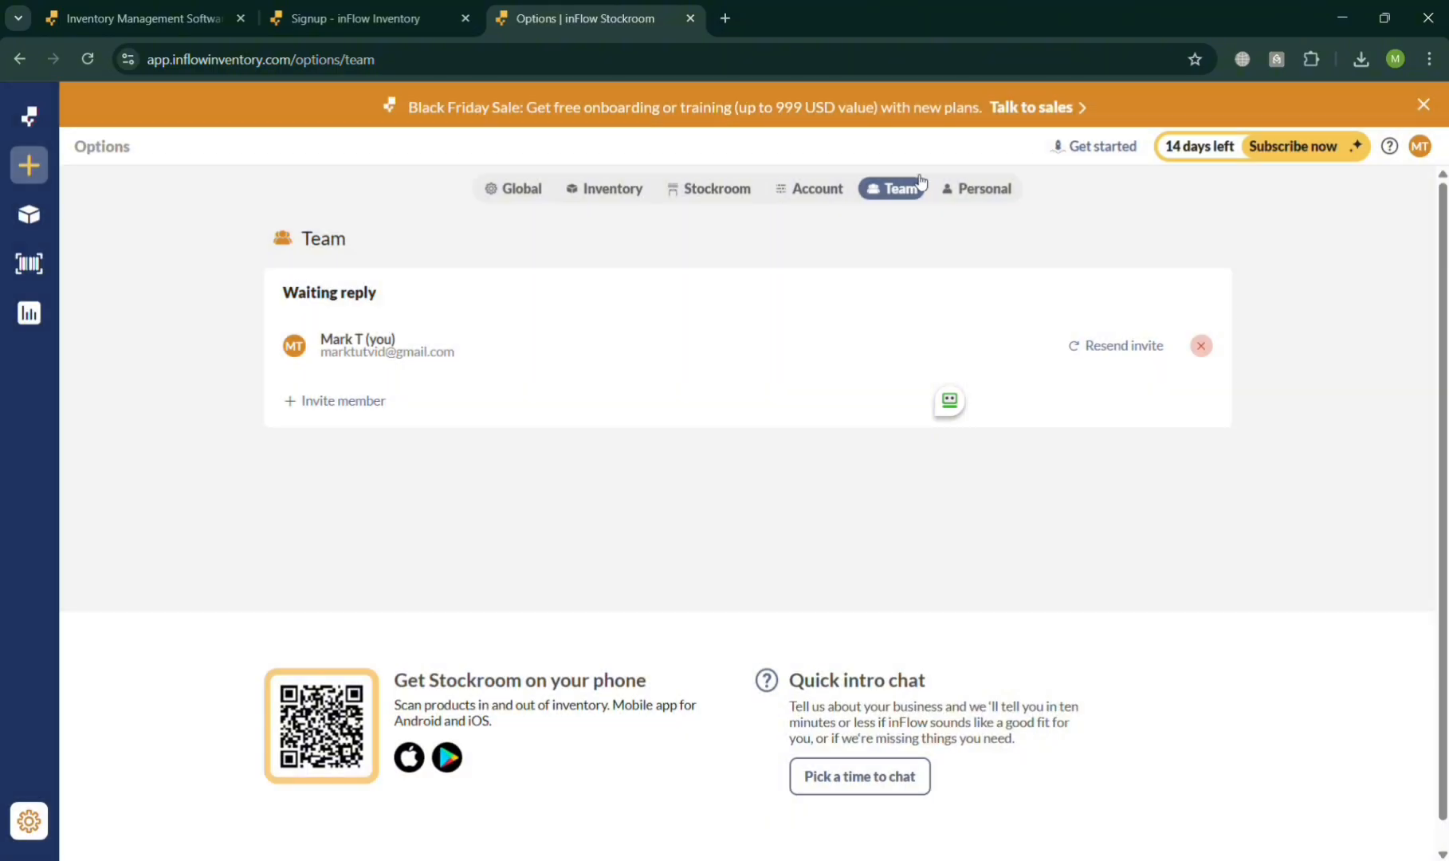
# - View the Personal options with the email, notification and two-factor authentication settings
pyautogui.click(981, 196)
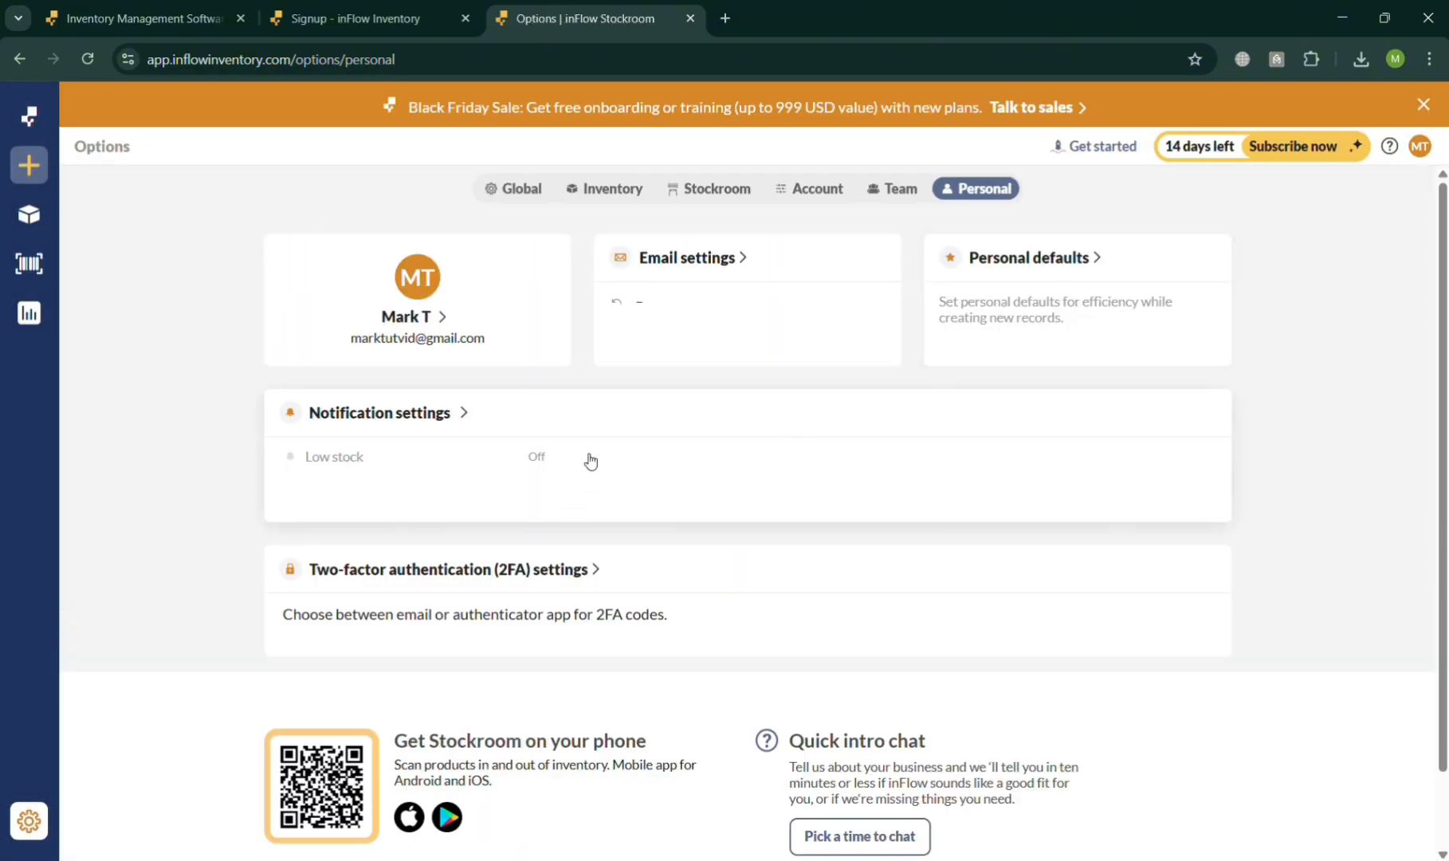
pyautogui.scroll(-2, 925, 378)
pyautogui.scroll(2, 581, 468)
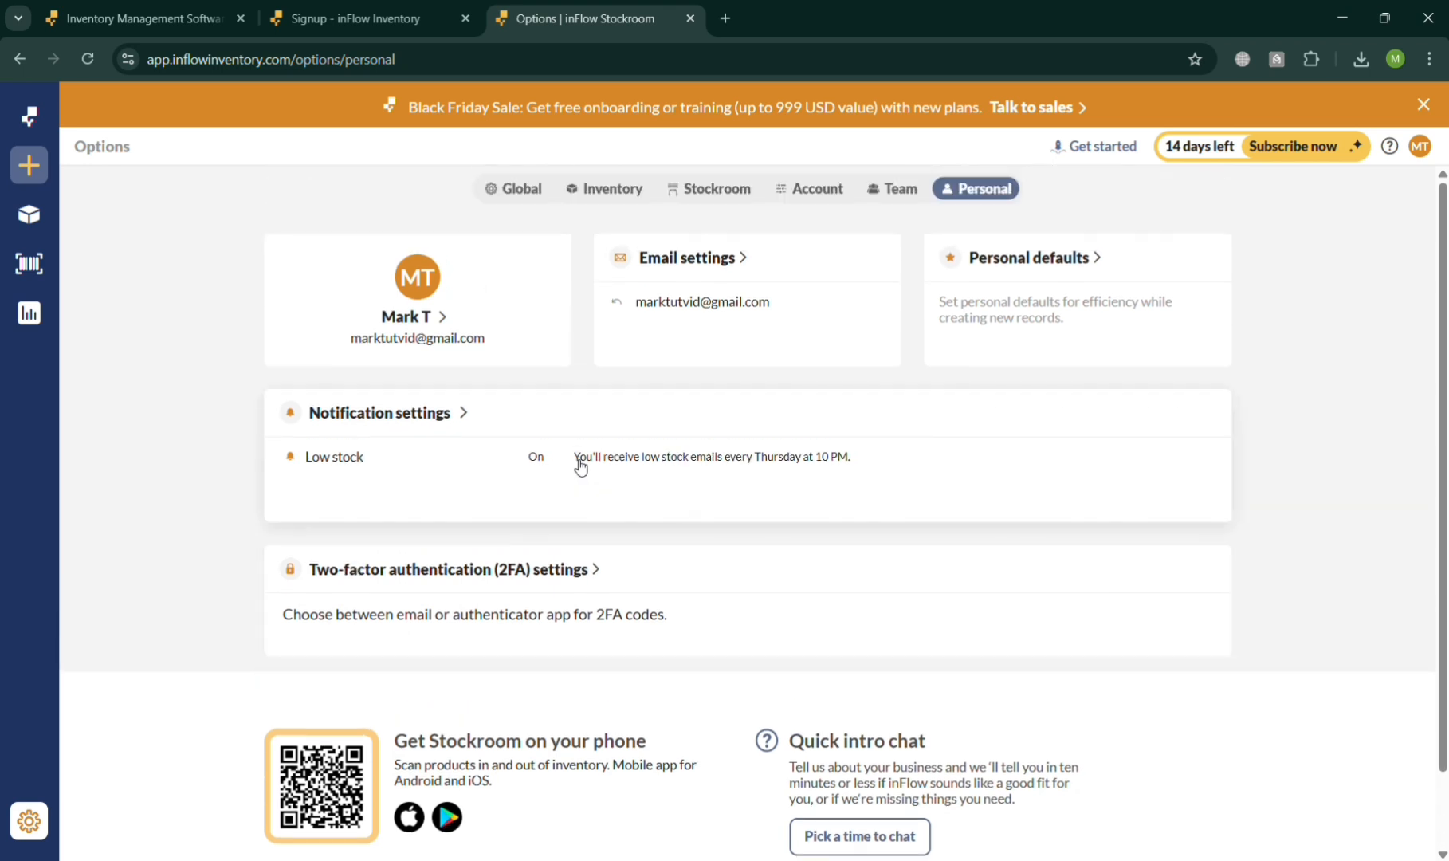